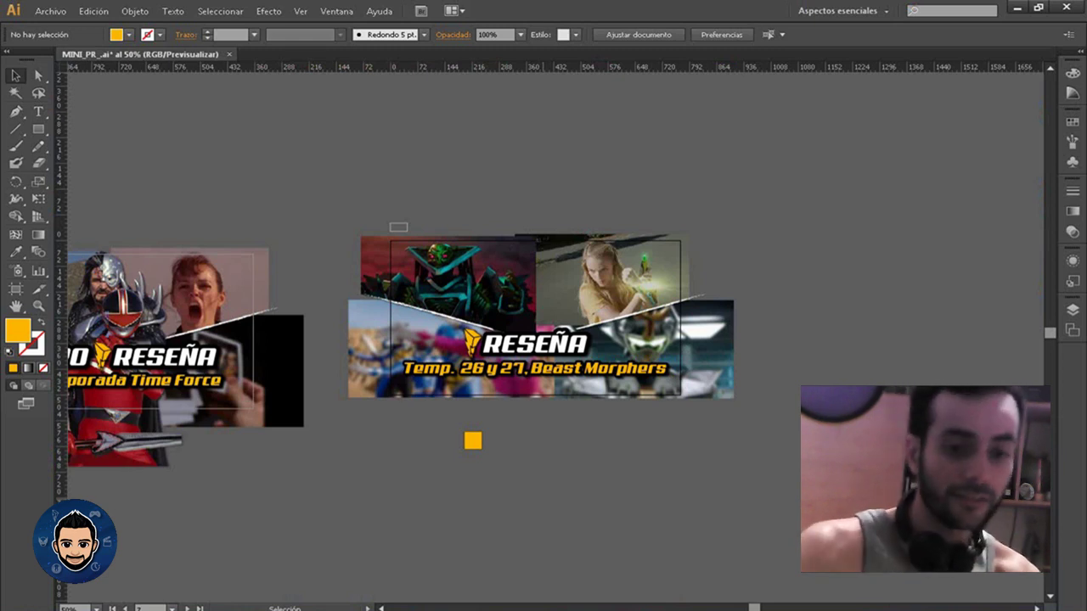
Pan the canvas and confirm the thumbnail artboard is 768x432
mouse_move(543, 340)
left_mouse_down()
mouse_move(628, 329)
mouse_move(546, 348)
left_mouse_up()
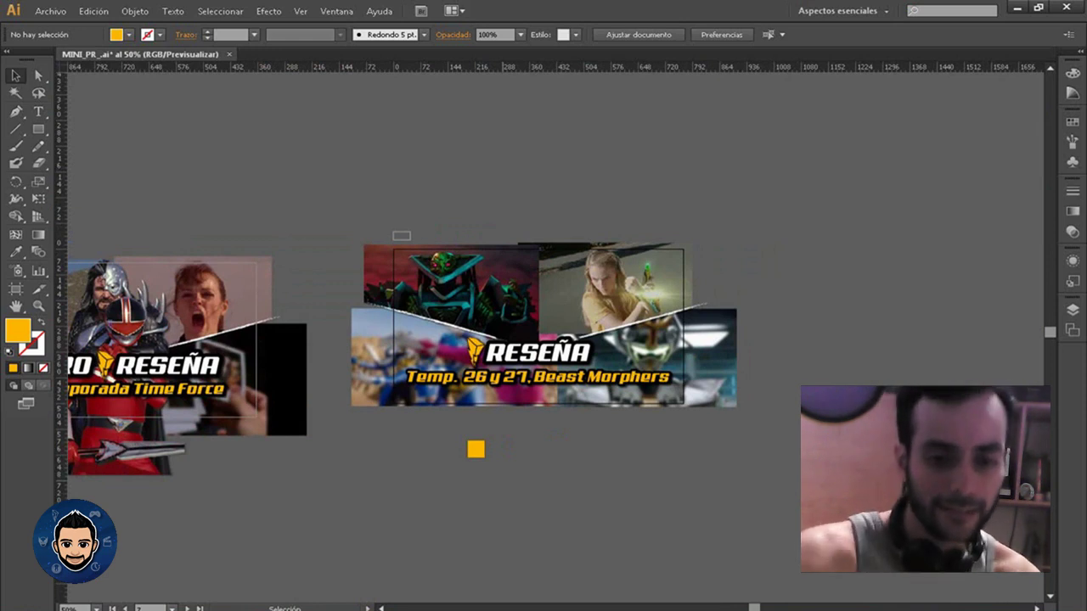
left_click_drag(544, 339, 514, 339)
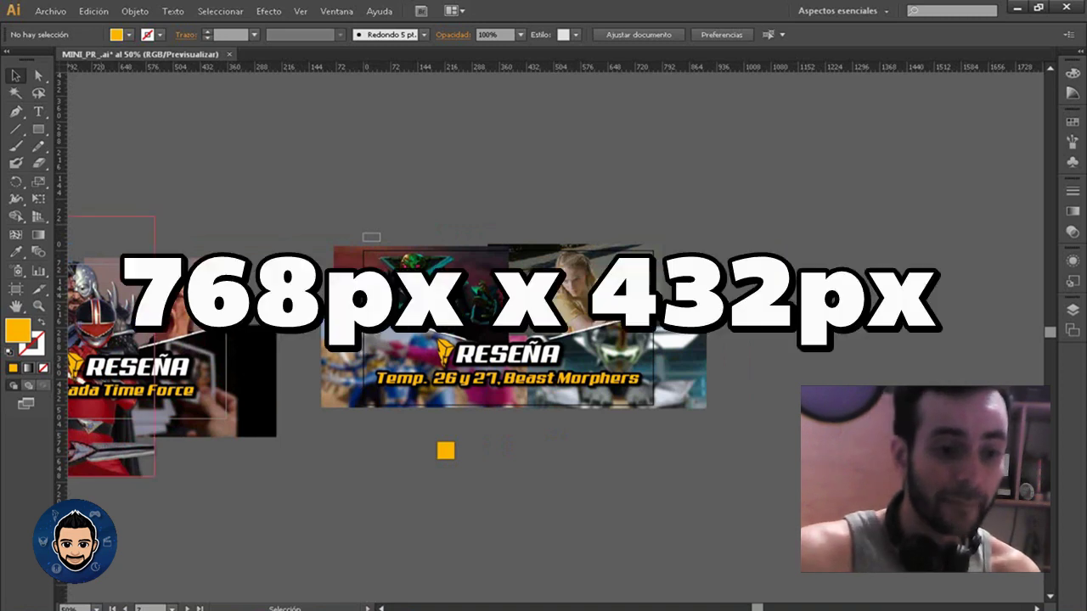
key("shift+o")
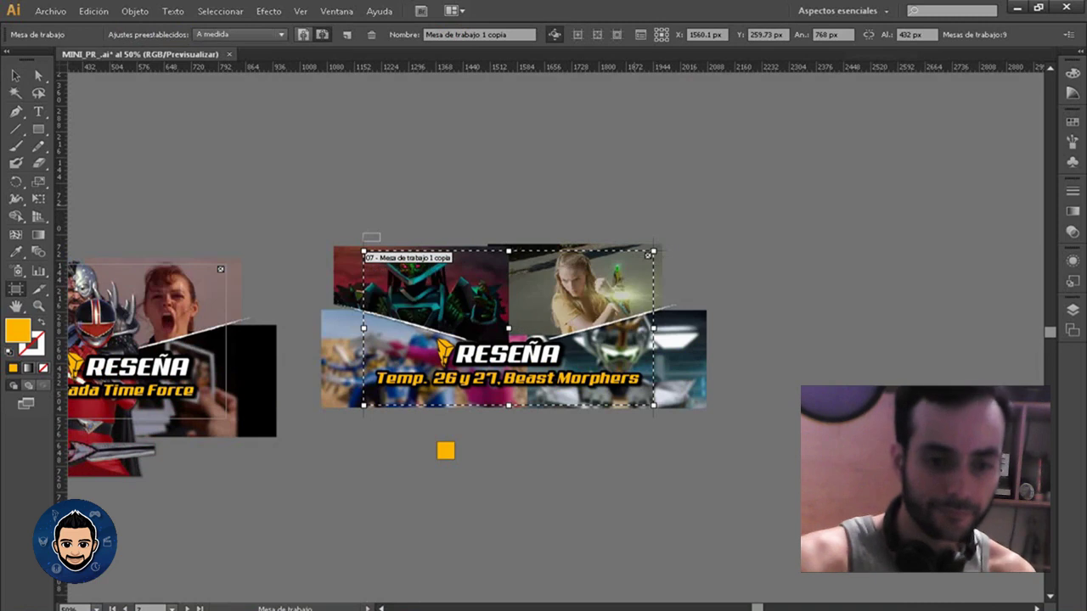
key("v")
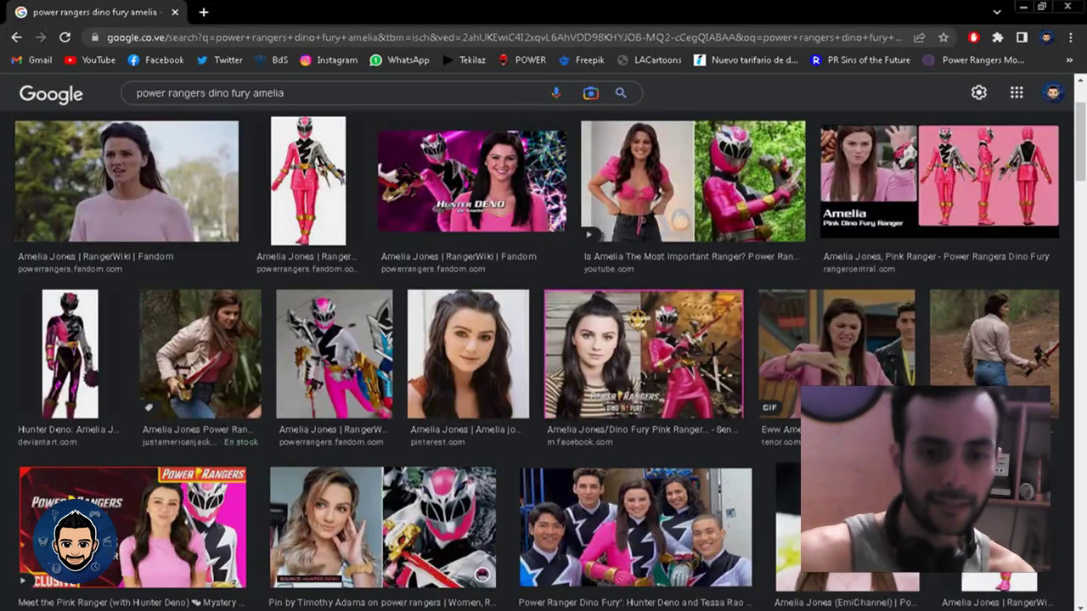
Preview the first Amelia Jones result in Google Images and copy the image
scroll(544, 340, "up", 2)
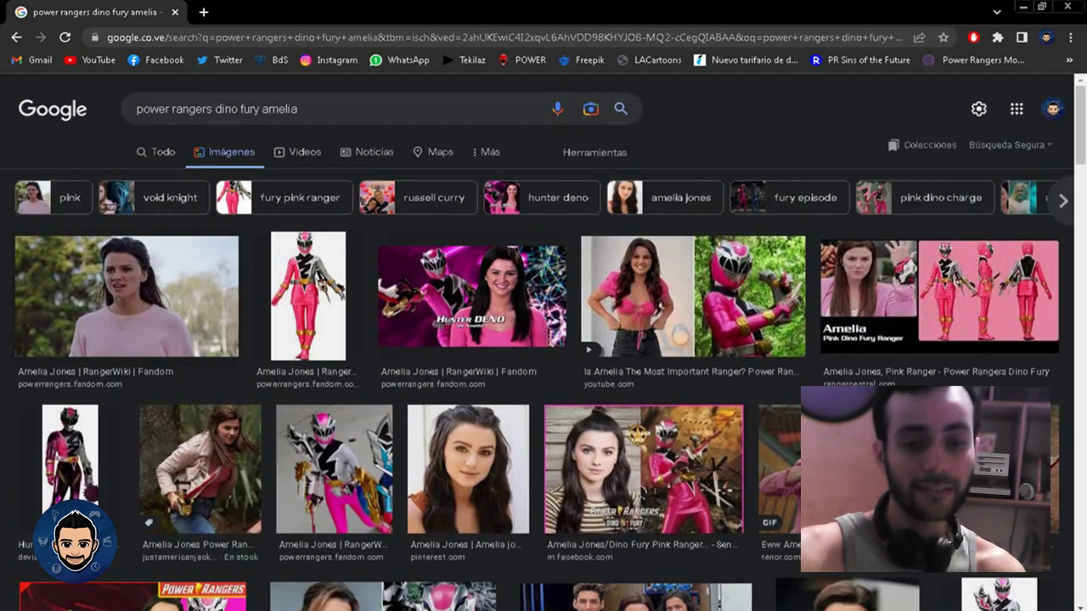
scroll(544, 340, "down", 4)
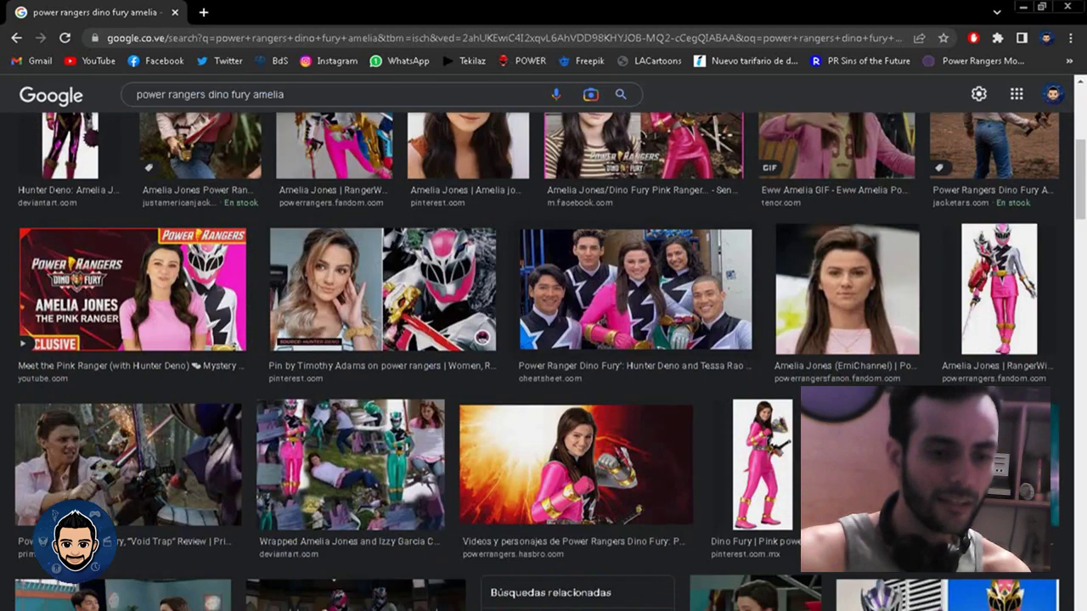
scroll(543, 339, "up", 4)
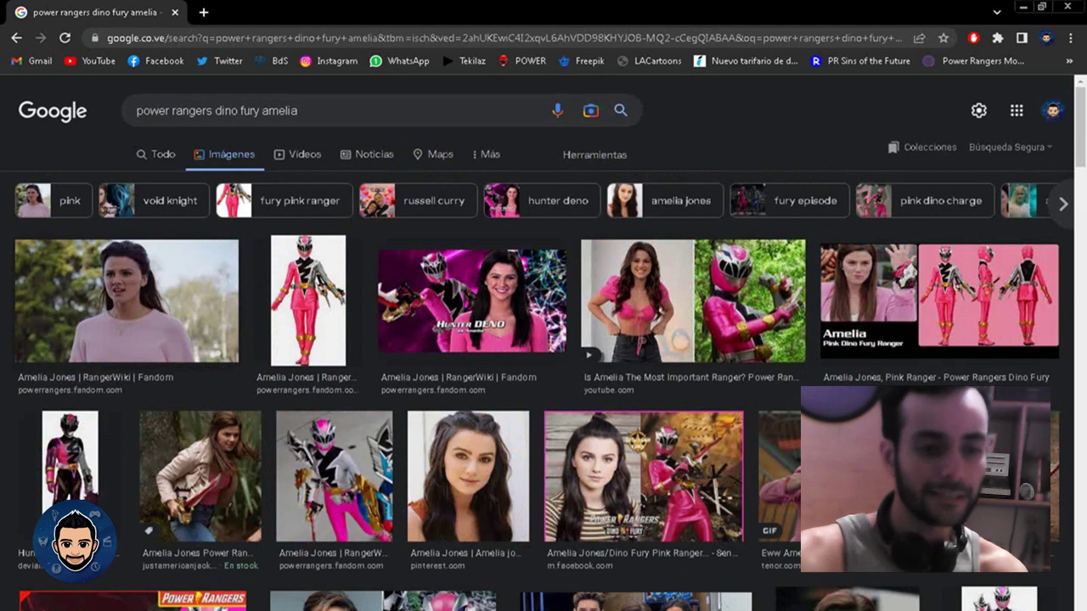
left_click(643, 475)
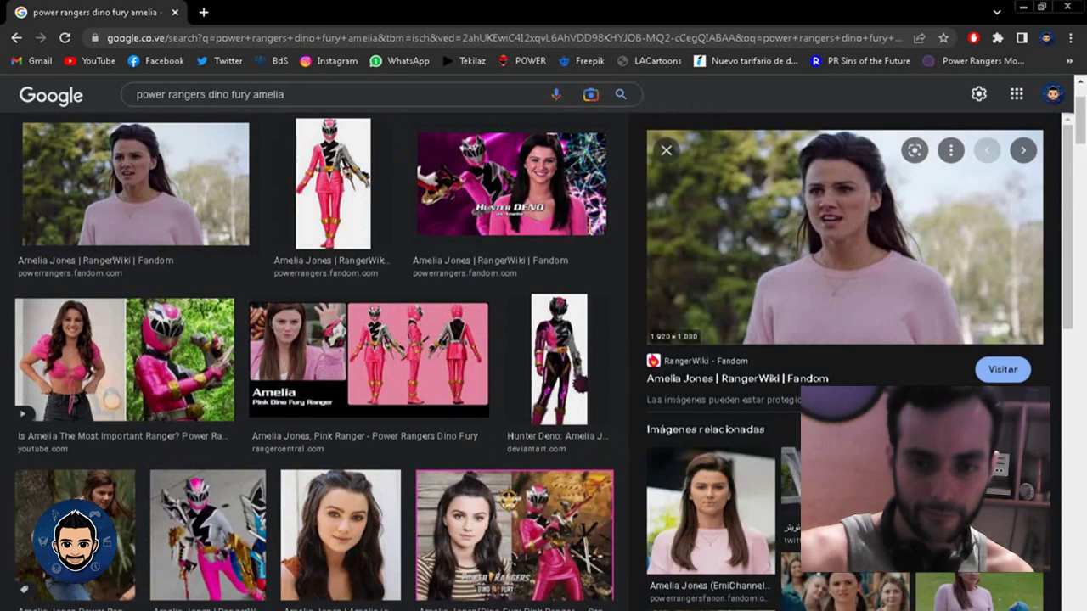
right_click(839, 253)
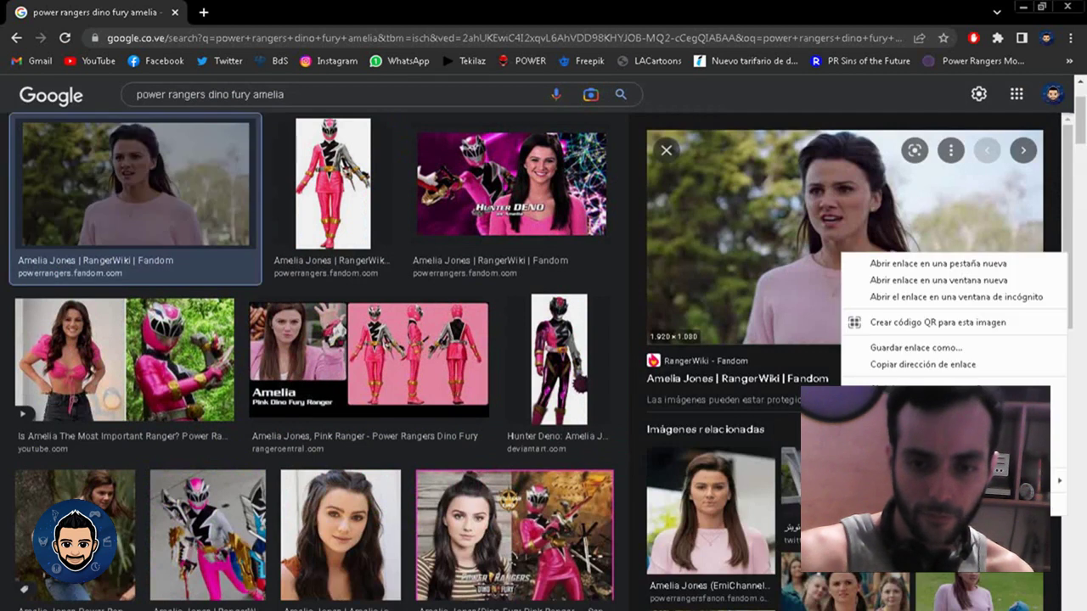
left_click(1007, 395)
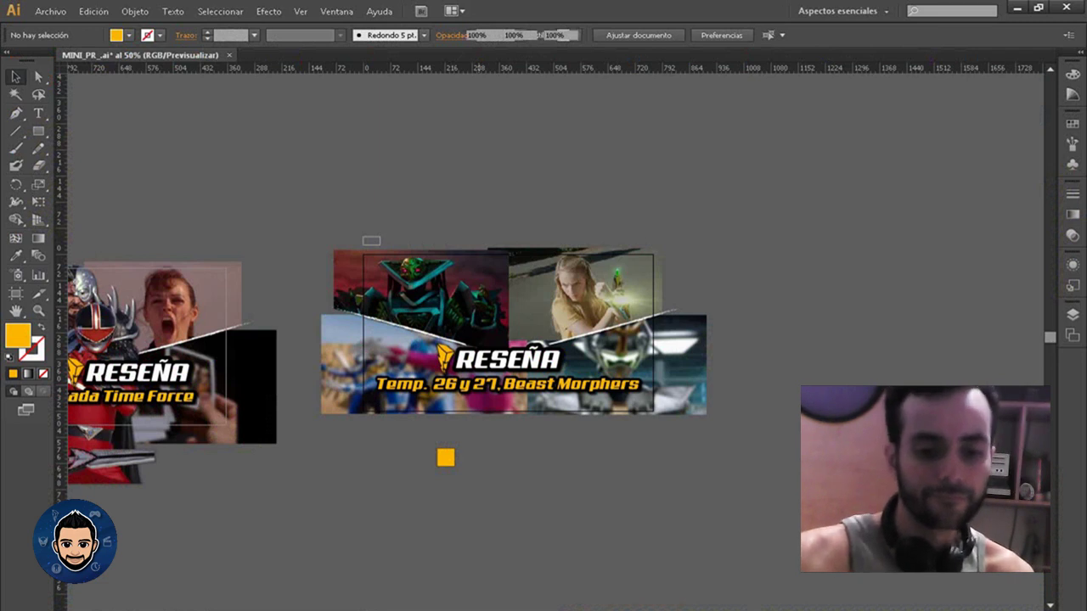
key("ctrl+v")
left_click_drag(195, 149, 737, 441)
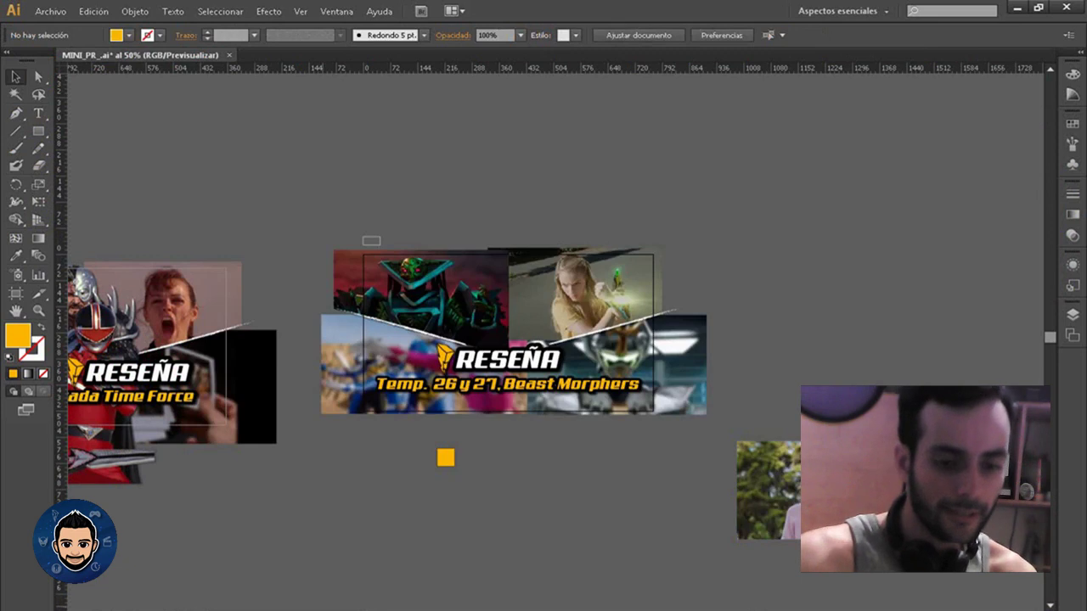
key("alt+Tab")
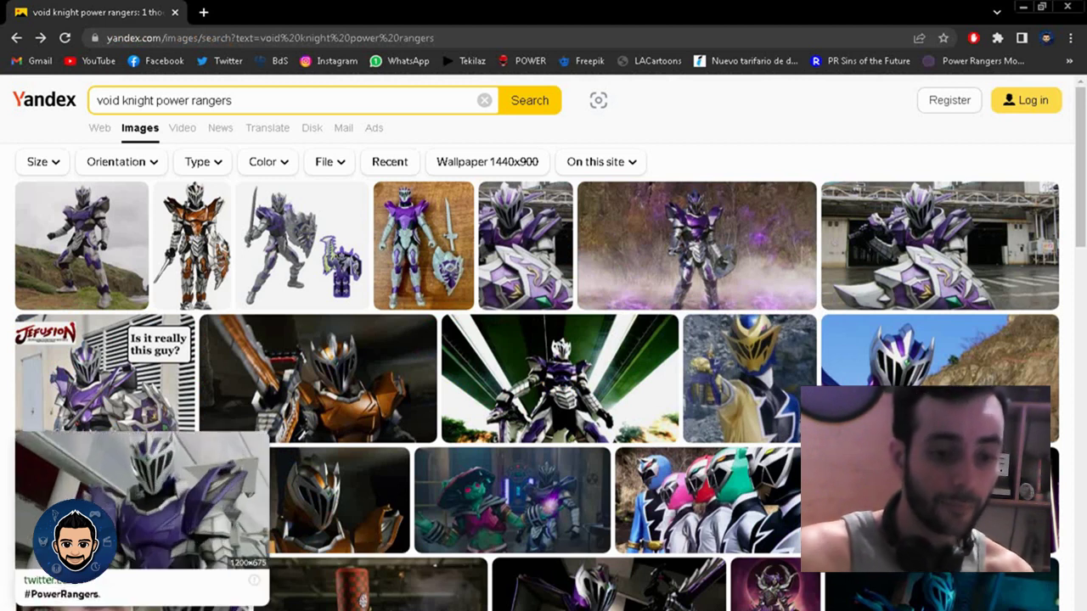
Enlarge the close-up Void Knight result, copy it with Copiar imagen, and close the preview
left_click(140, 501)
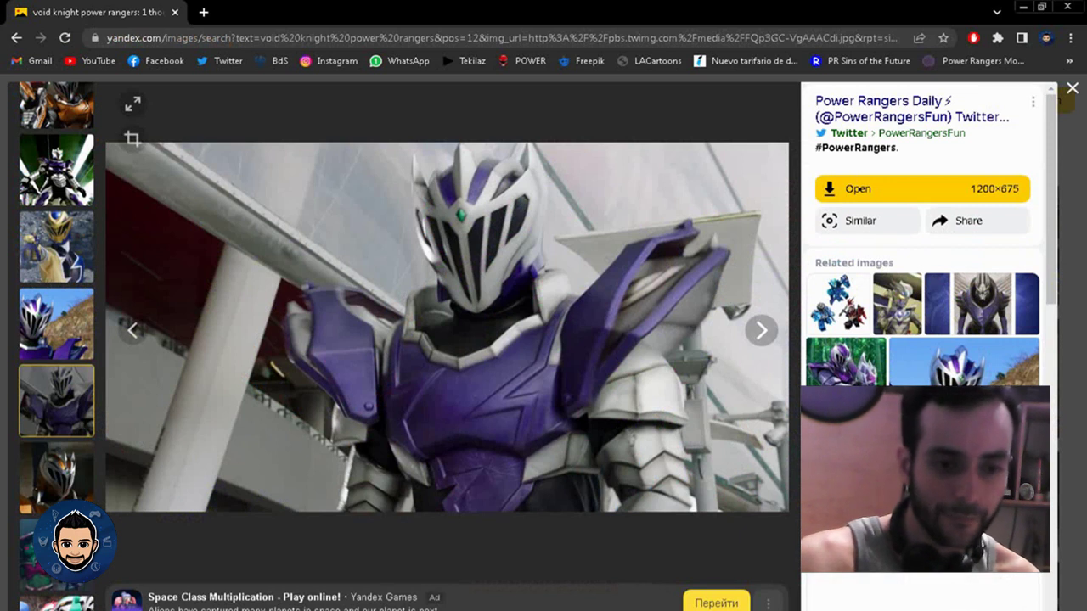
right_click(457, 344)
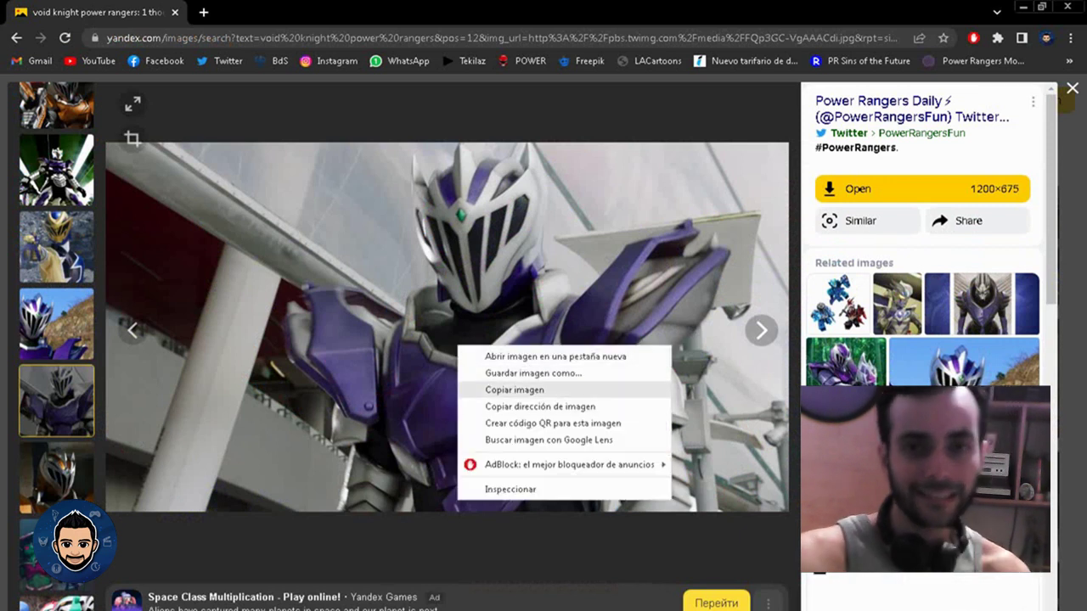
left_click(514, 390)
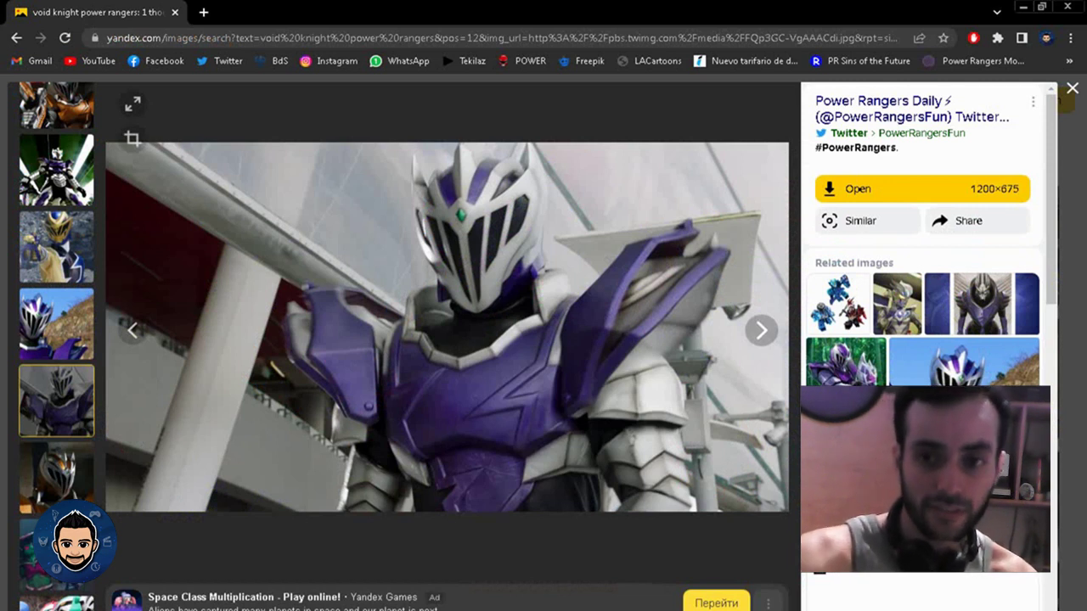
key("Escape")
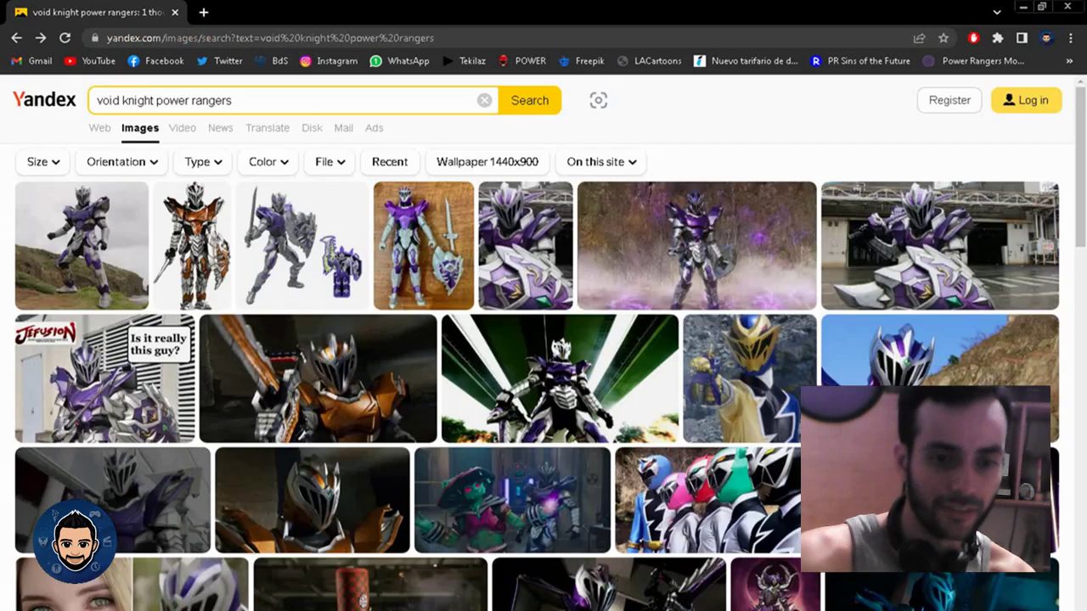
key("alt+Tab")
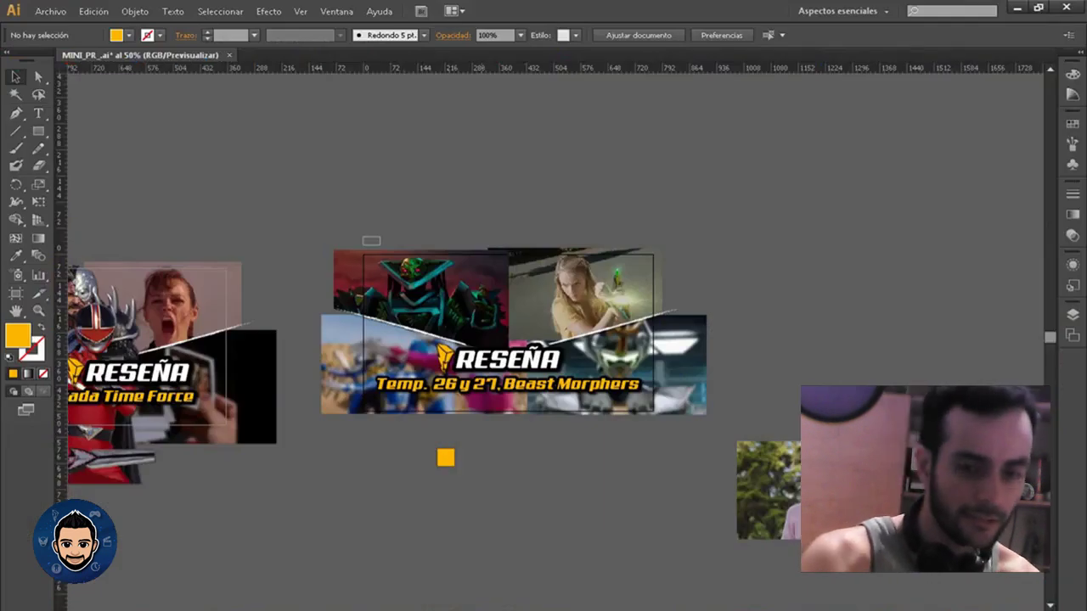
Paste the Void Knight photo, shrink it, and move it right of the Beast Morphers thumbnail
key("ctrl+v")
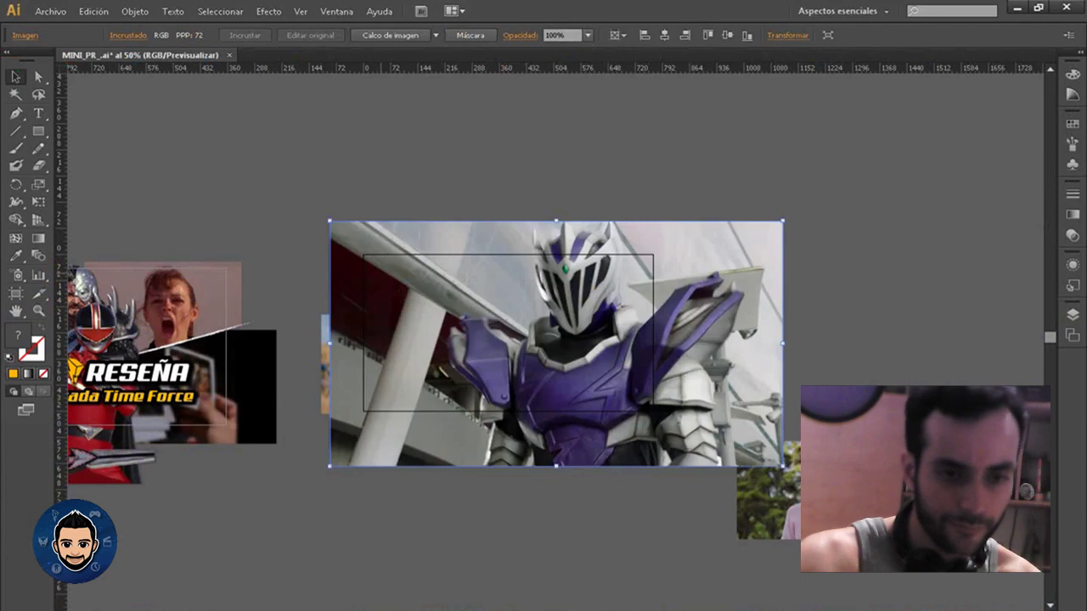
left_click_drag(330, 222, 557, 344)
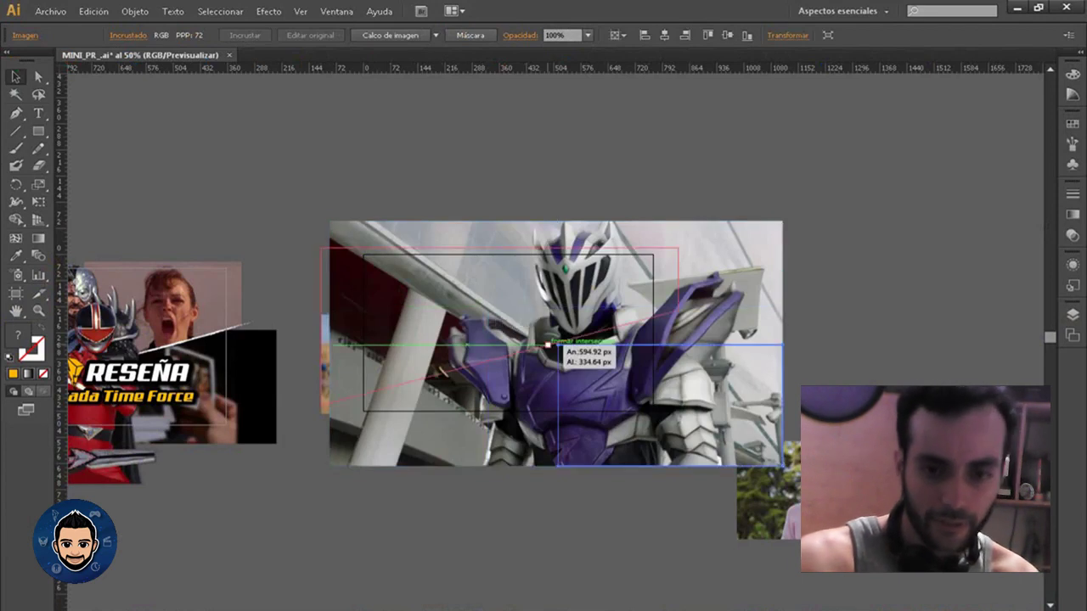
left_click_drag(671, 405, 879, 309)
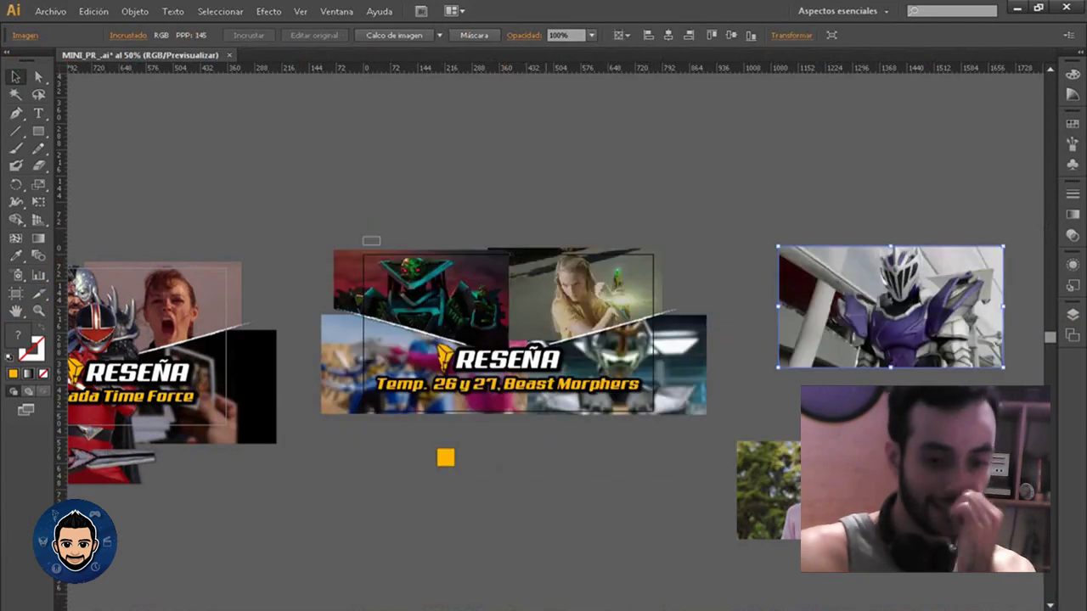
key("ctrl+shift+a")
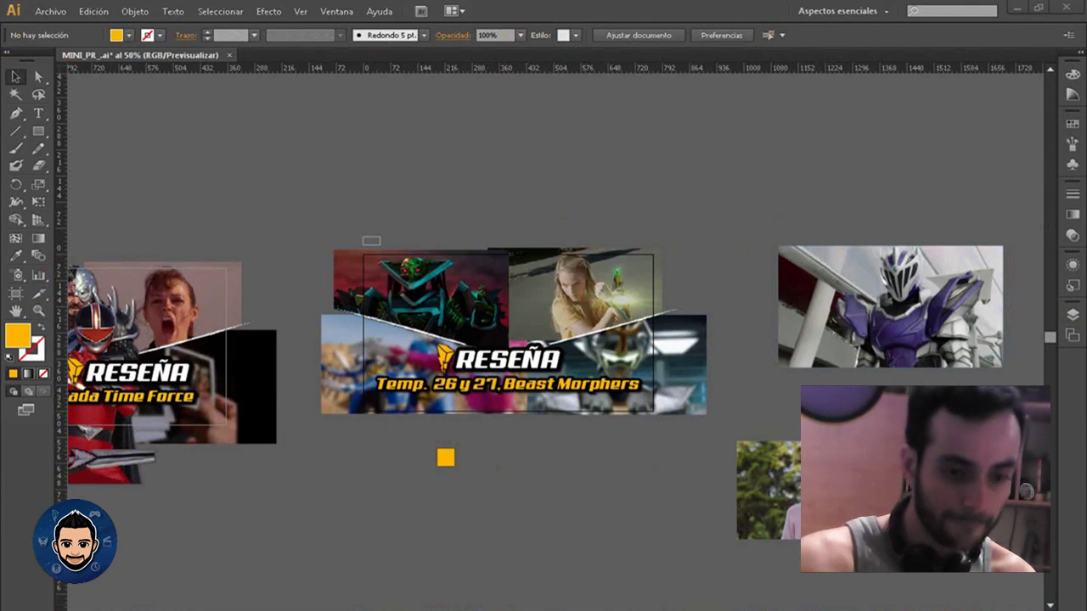
key("alt+Tab")
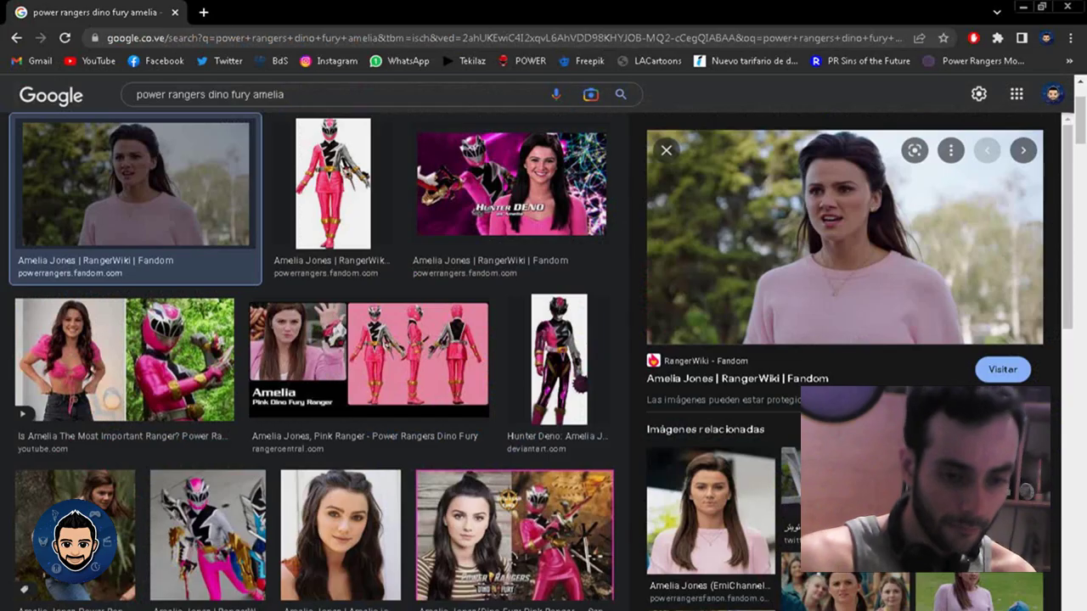
Replace the Yandex query with a 'power rangers dino fury' image search
key("alt+Left")
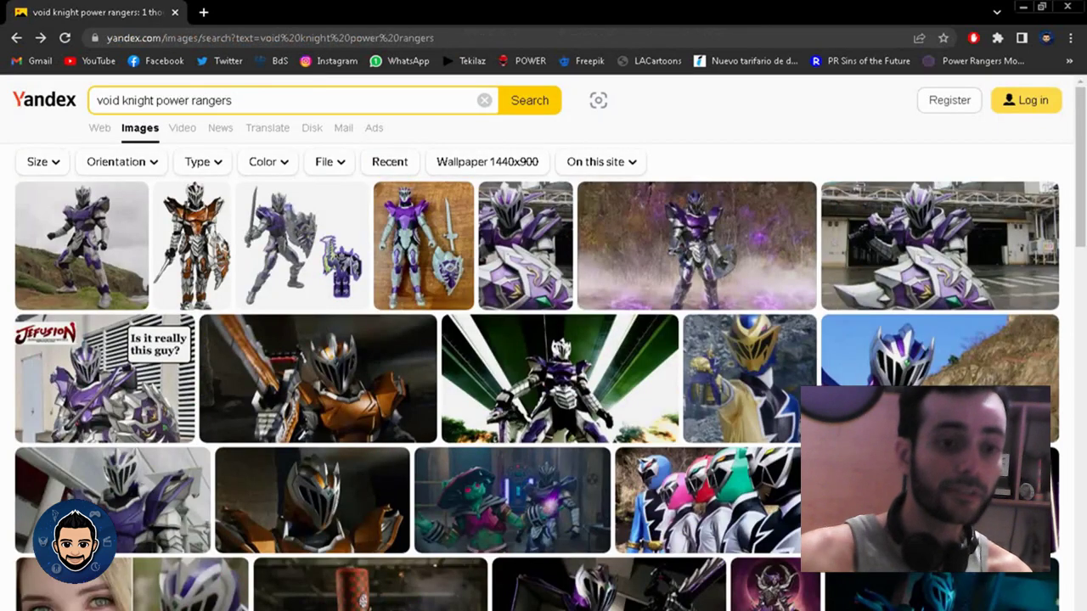
left_click_drag(233, 100, 102, 101)
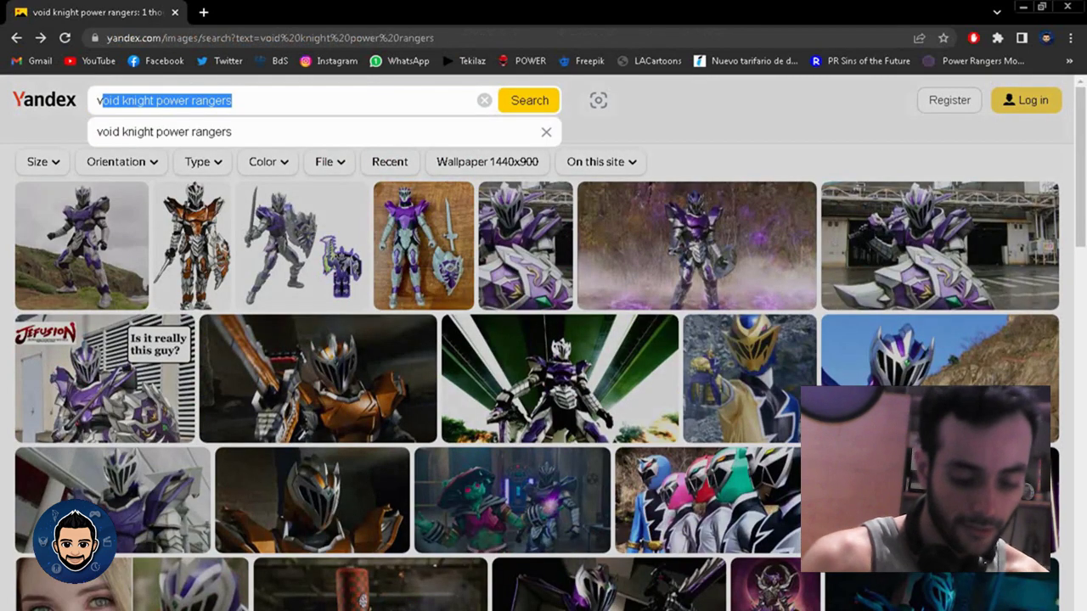
key("BackSpace")
type("power ra")
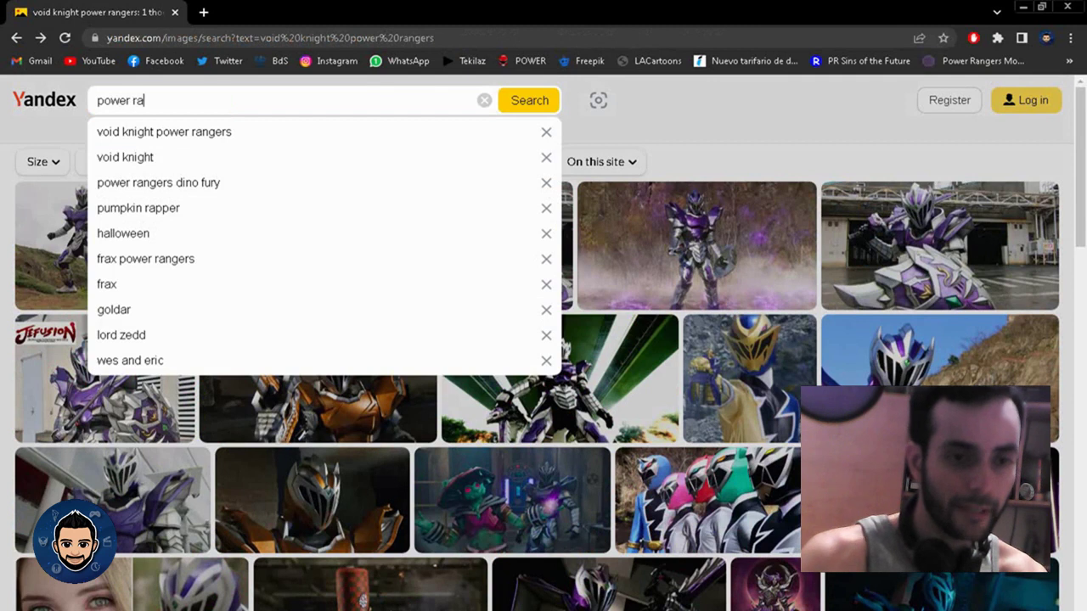
type("ngers")
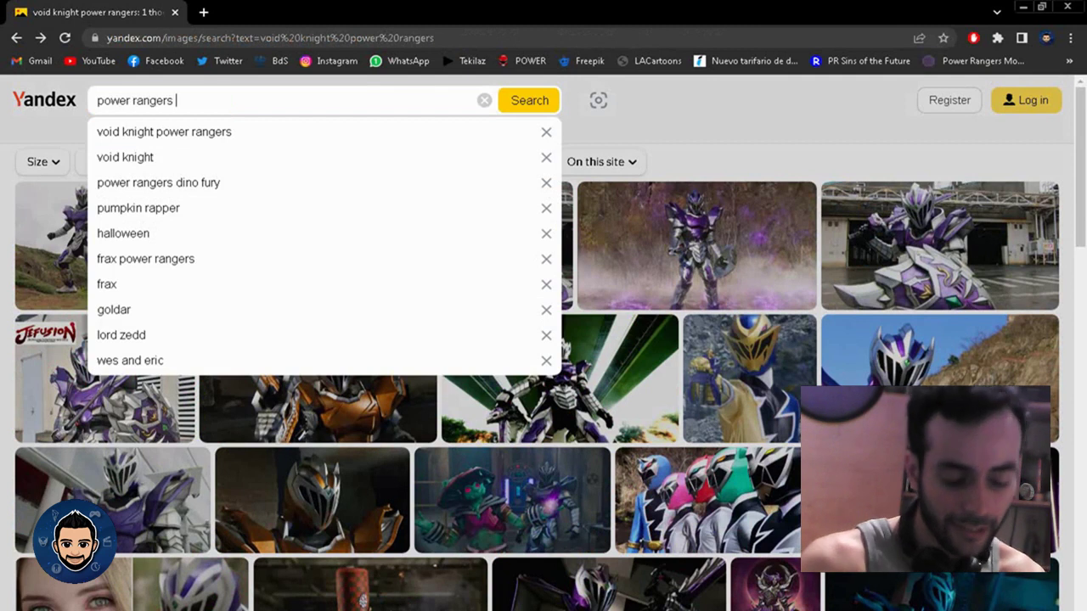
key("Down")
key("Return")
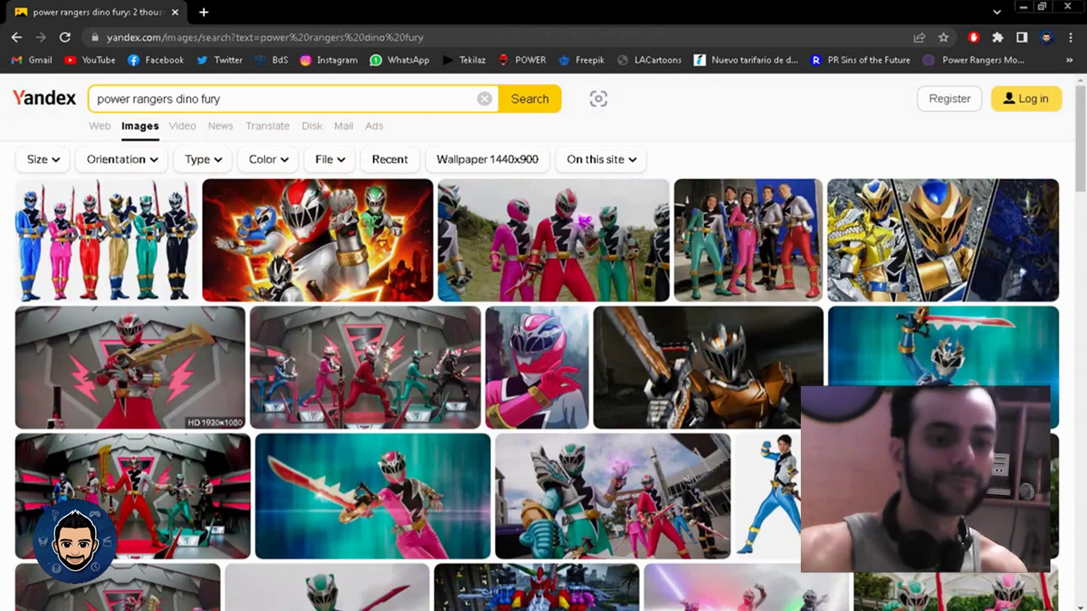
Copy the red ranger with the golden sword image at full size
left_click(130, 368)
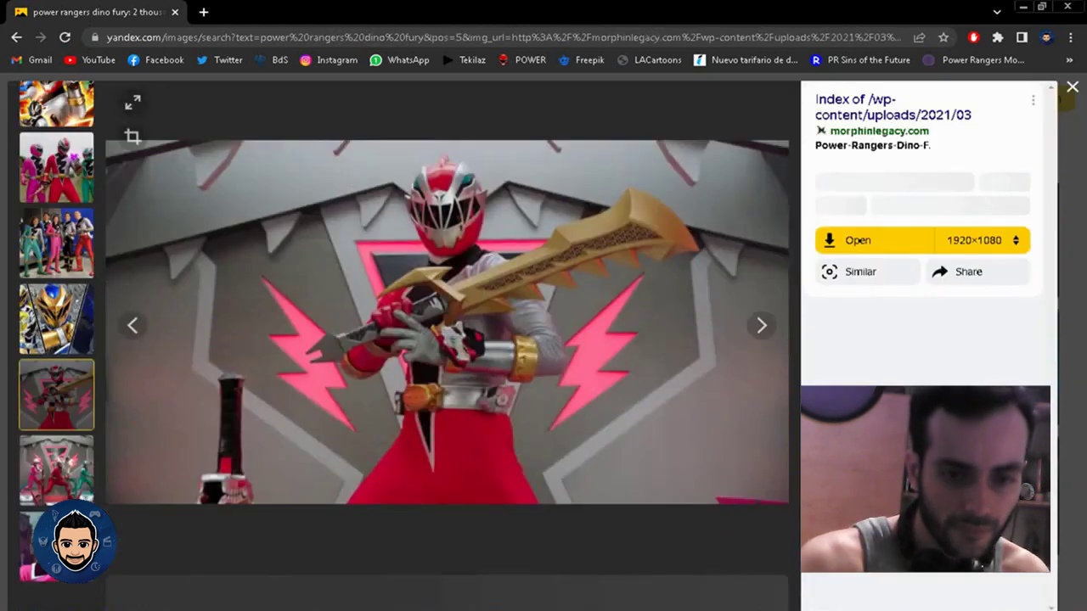
right_click(482, 327)
left_click(539, 371)
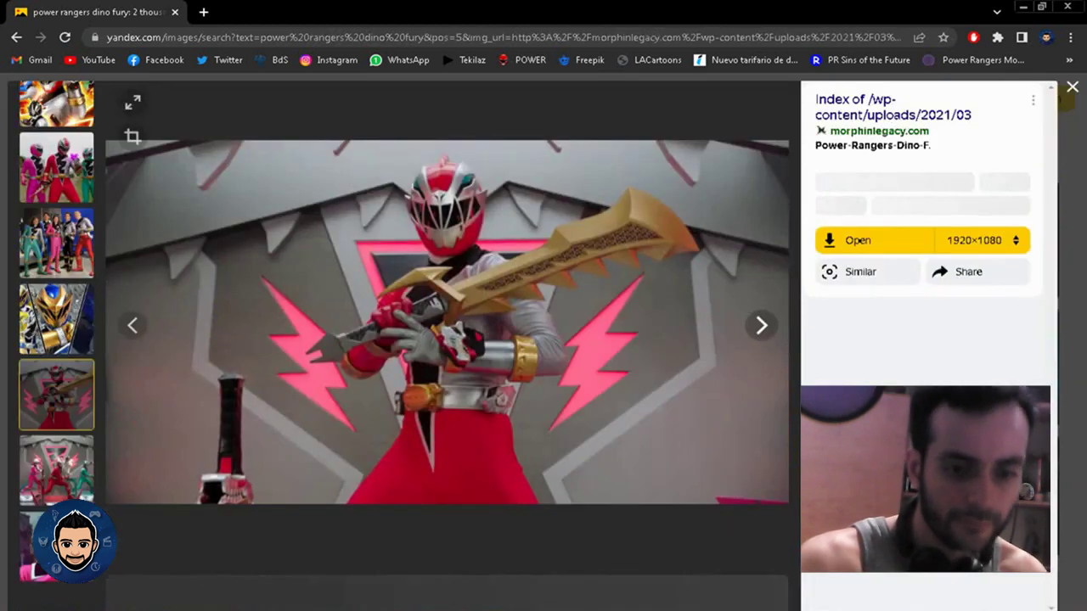
key("alt+Tab")
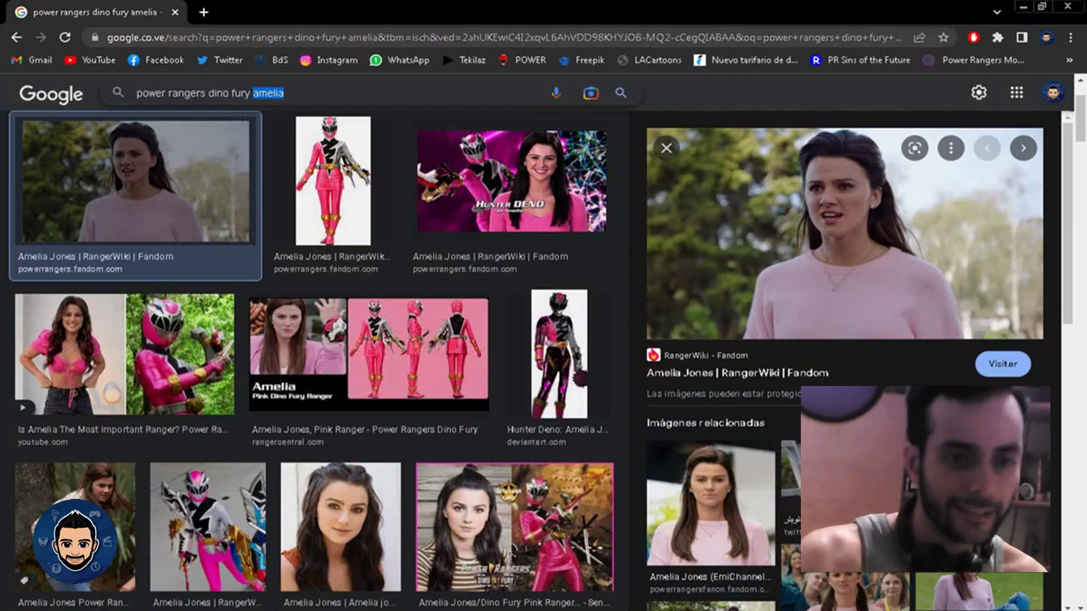
Remove the amelia search term and bring up options for the Lord Zedd image
key("BackSpace")
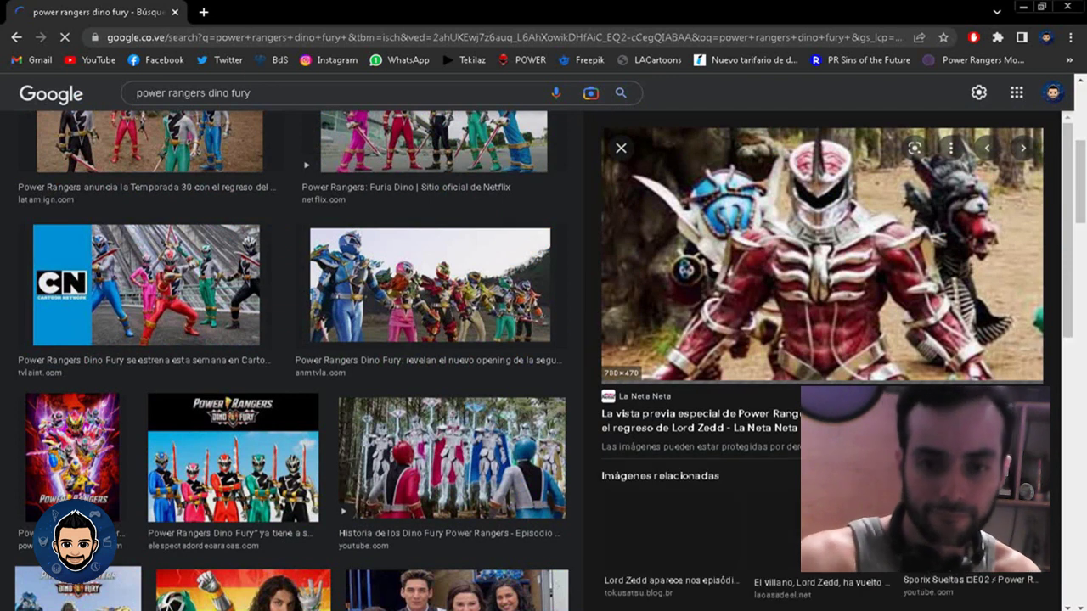
right_click(805, 279)
key("Escape")
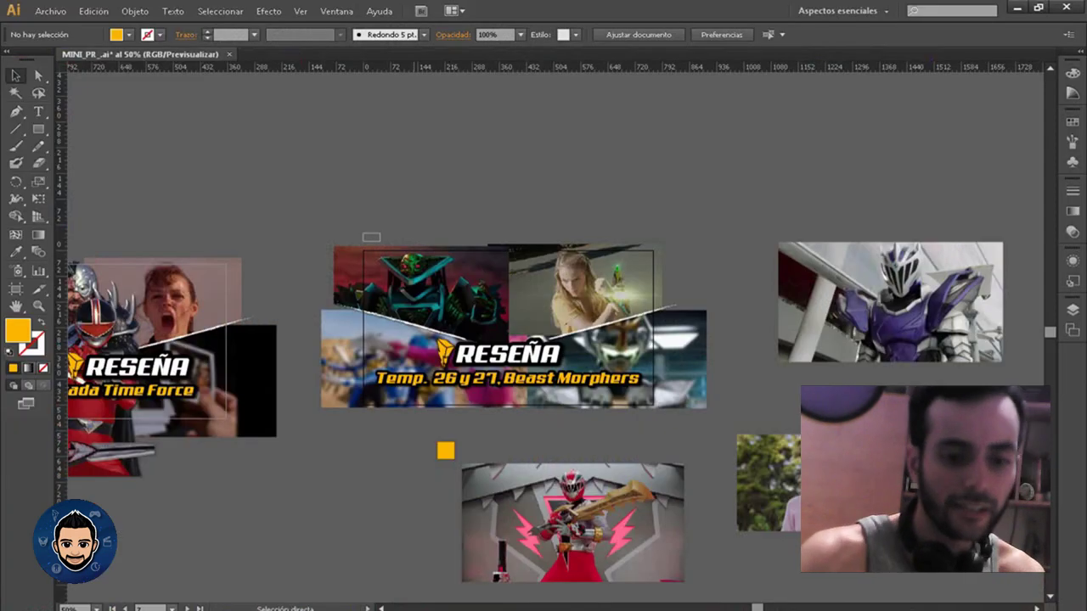
Paste the copied Lord Zedd image into the collage canvas
key("ctrl+v")
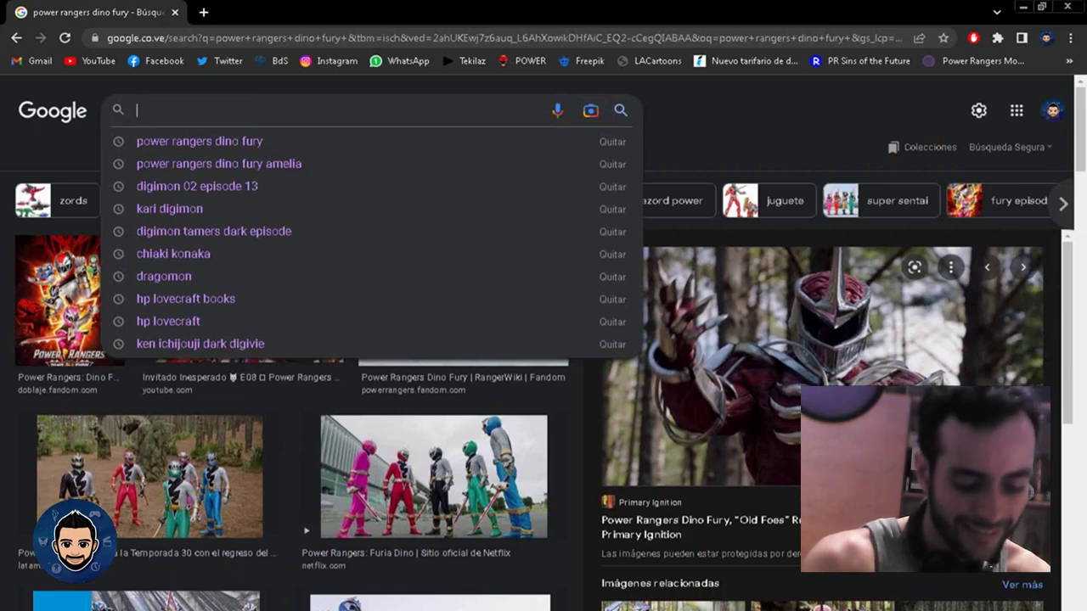
Search Google Images for 'power rangers izzy garcia' using the suggestion
type("power rangers")
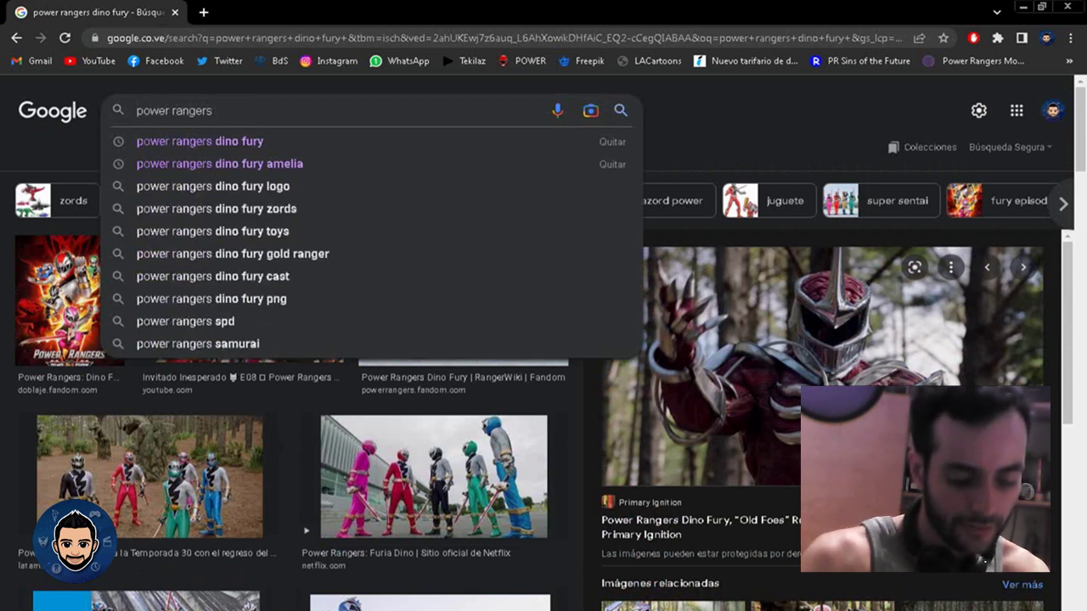
type(" izzy")
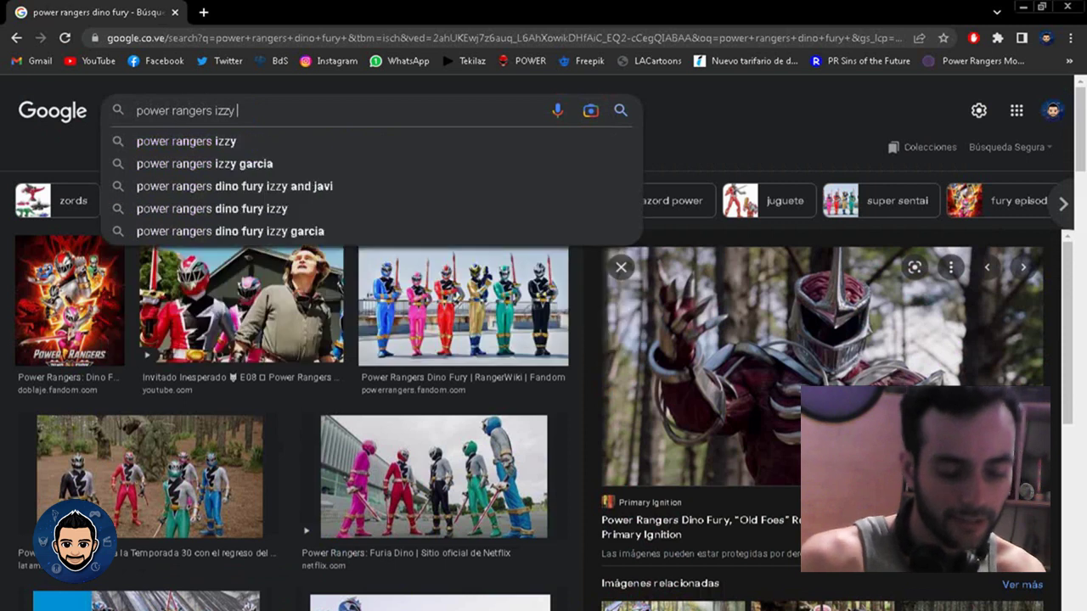
key("Down")
key("Return")
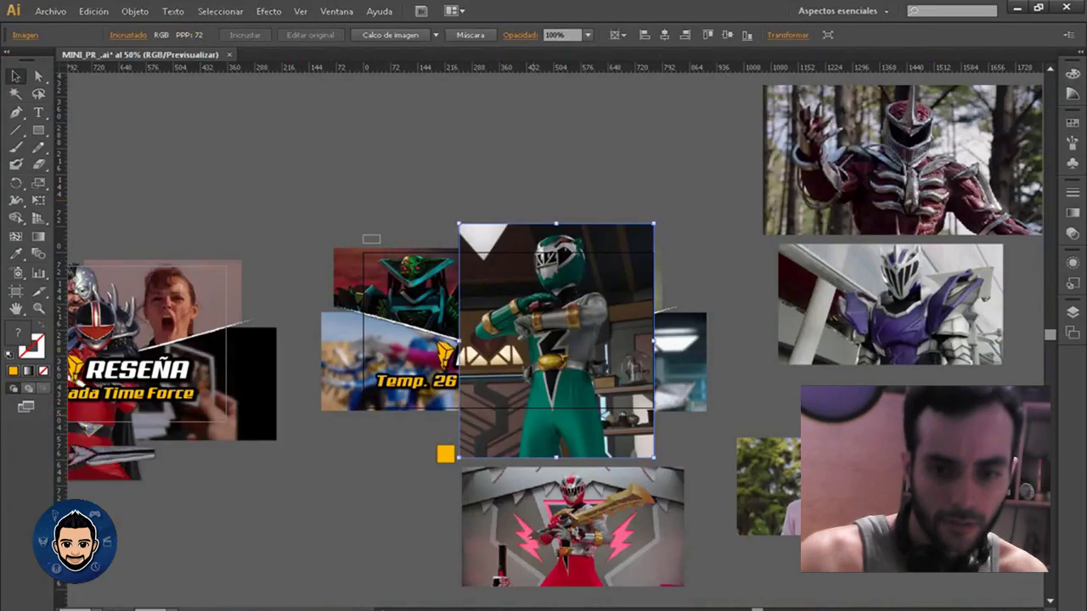
Move the green ranger photo to the right side and deselect it
left_click_drag(556, 357, 989, 490)
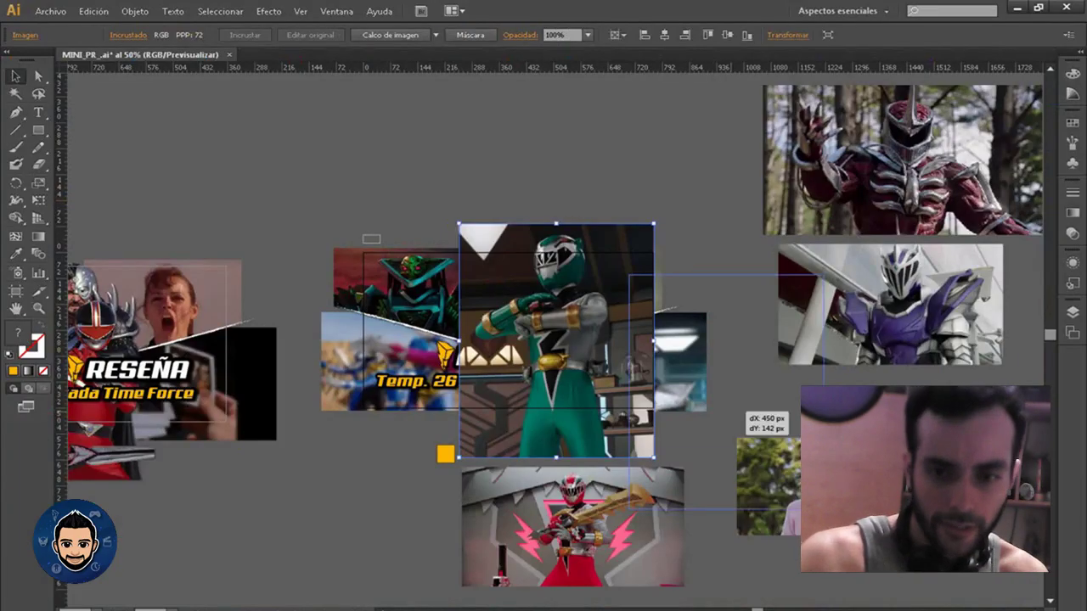
scroll(544, 340, "up", 1)
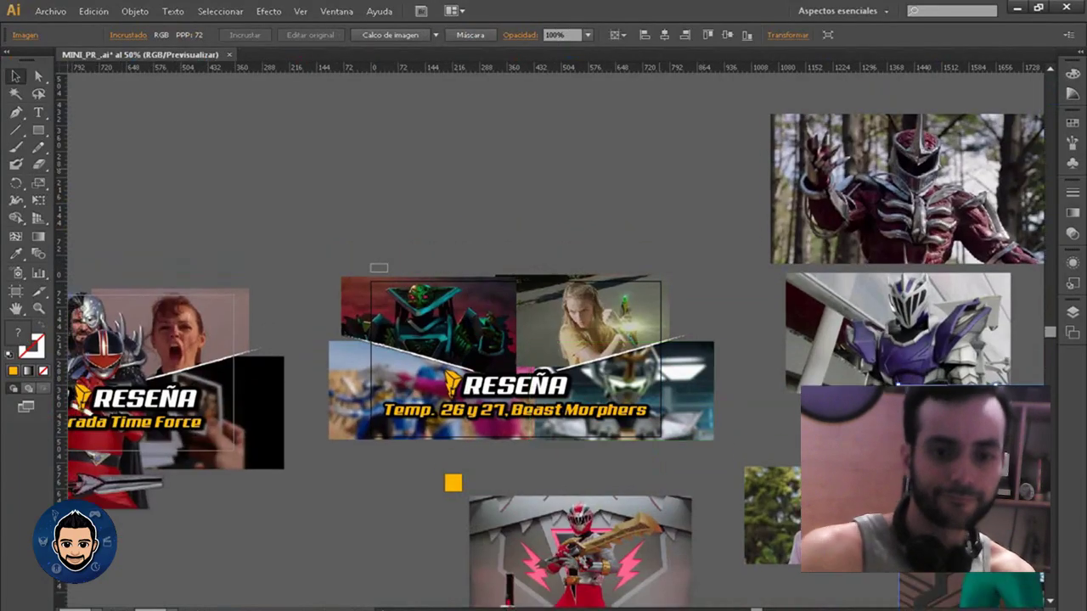
key("ctrl+shift+a")
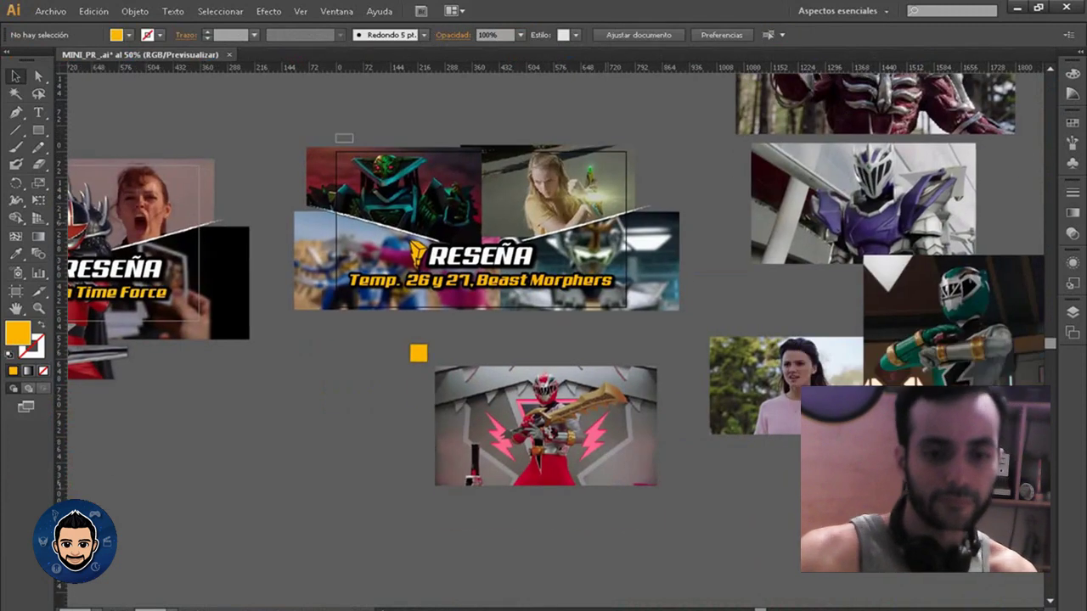
Select the red ranger photo and zoom to 600% on its lower-left edge
scroll(543, 340, "down", 3)
left_click(544, 424)
scroll(552, 390, "up", 1)
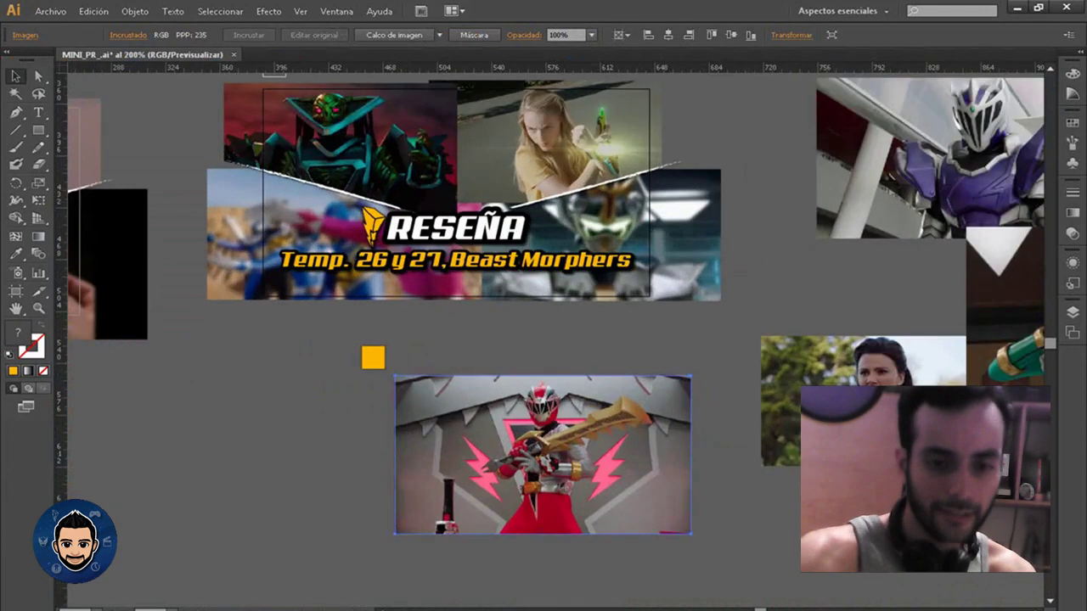
scroll(552, 390, "up", 2)
scroll(552, 391, "down", 2)
scroll(544, 339, "down", 4)
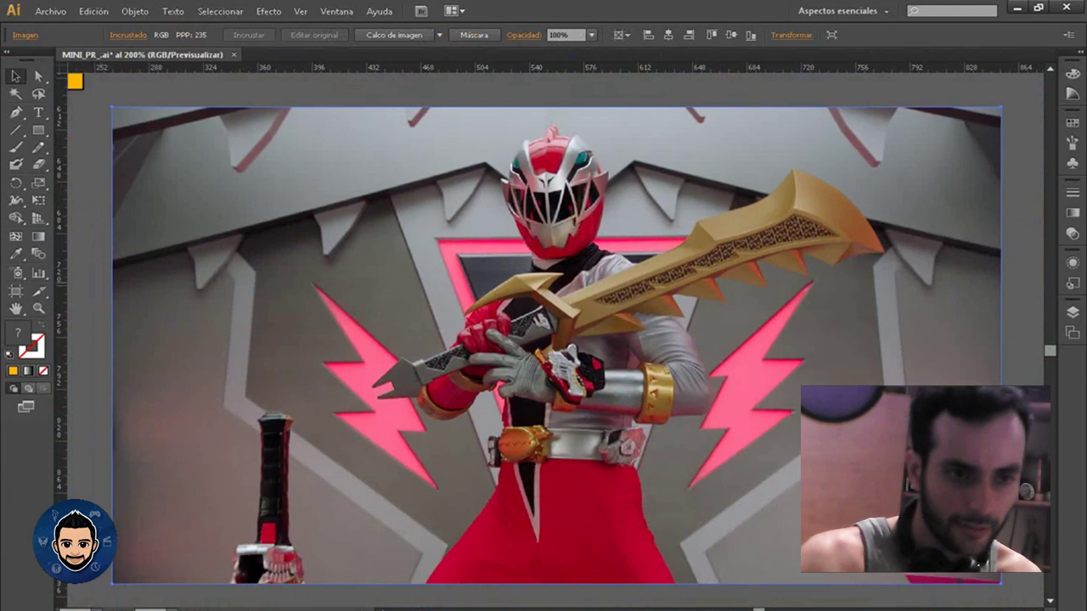
scroll(544, 340, "down", 2)
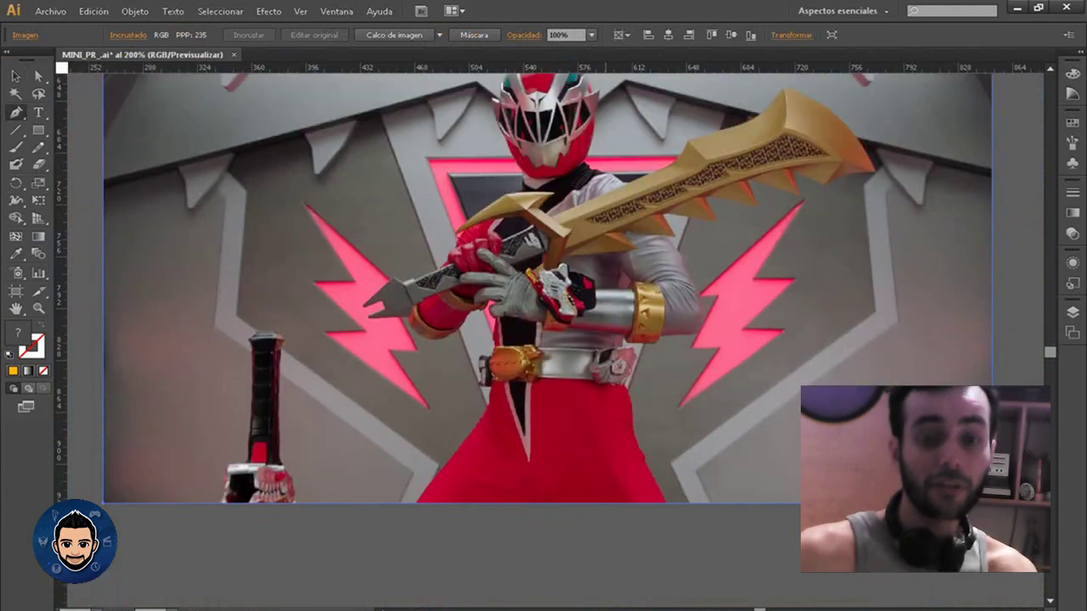
scroll(548, 344, "up", 3)
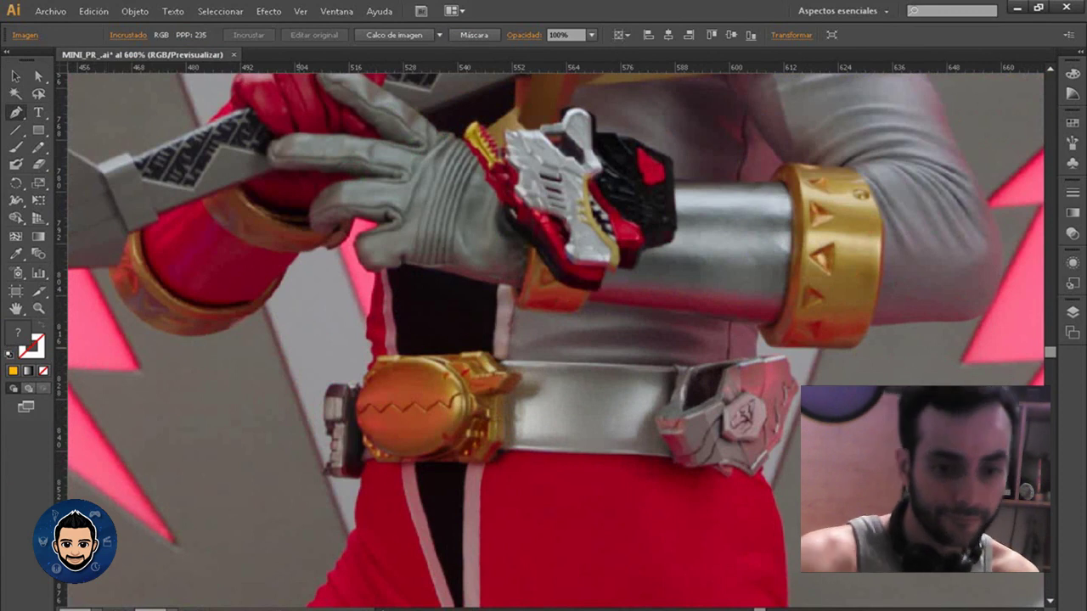
scroll(543, 340, "down", 5)
scroll(543, 340, "left", 5)
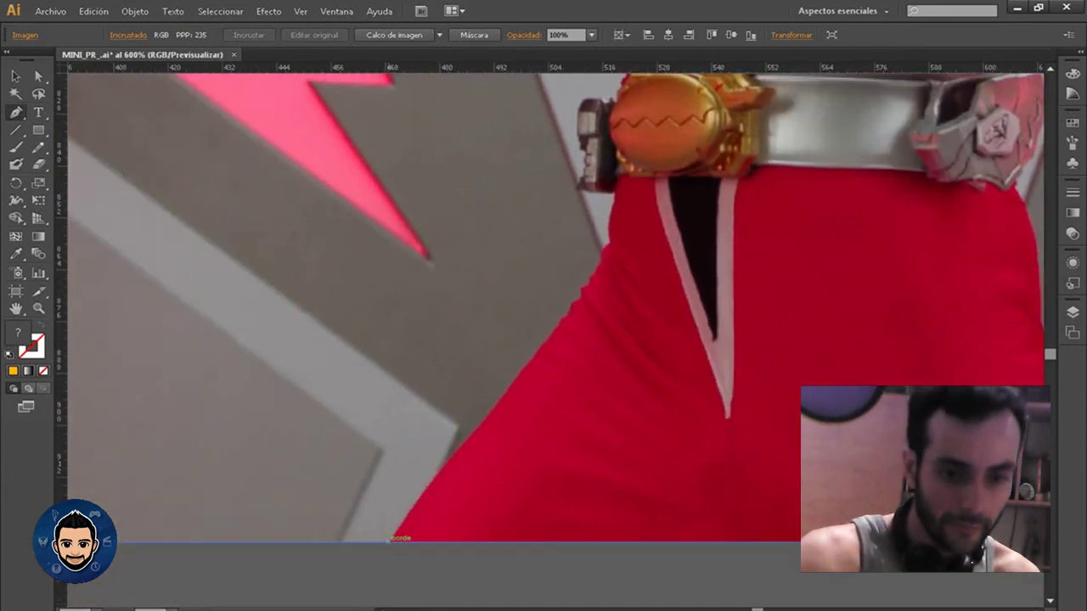
Start the Pen outline at the ranger's leg as an unfilled yellow stroke
left_click_drag(389, 538, 503, 415)
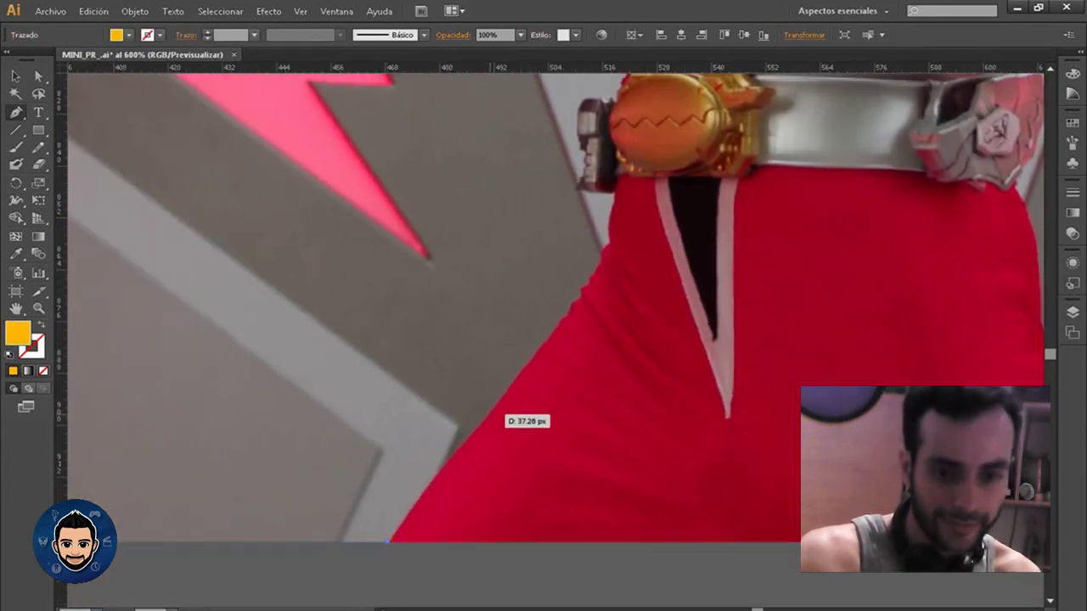
scroll(503, 415, "up", 3)
scroll(503, 415, "right", 3)
left_click_drag(408, 514, 495, 433)
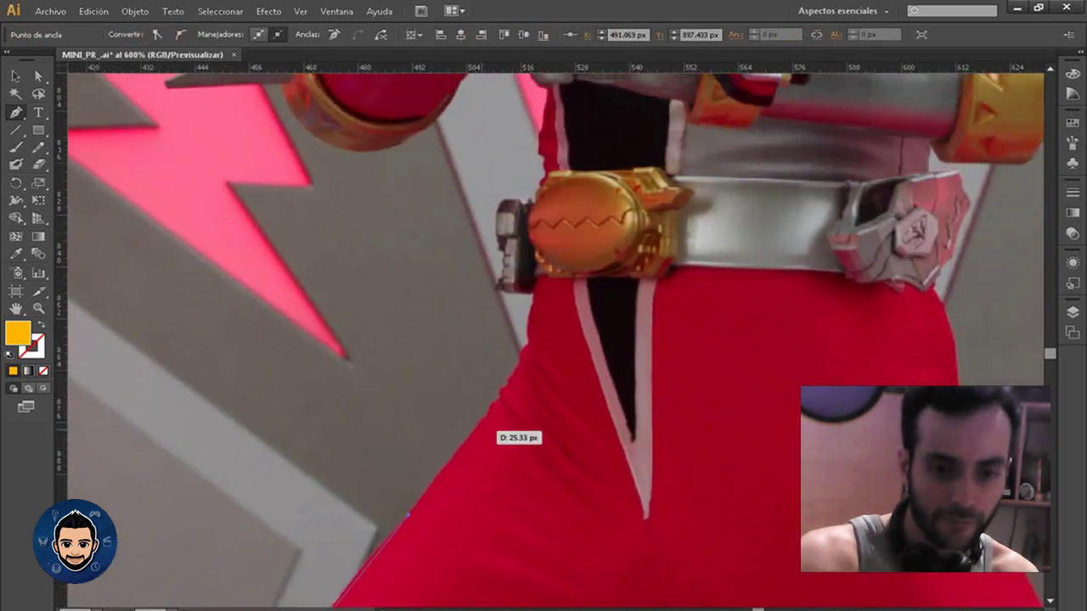
left_click(478, 423)
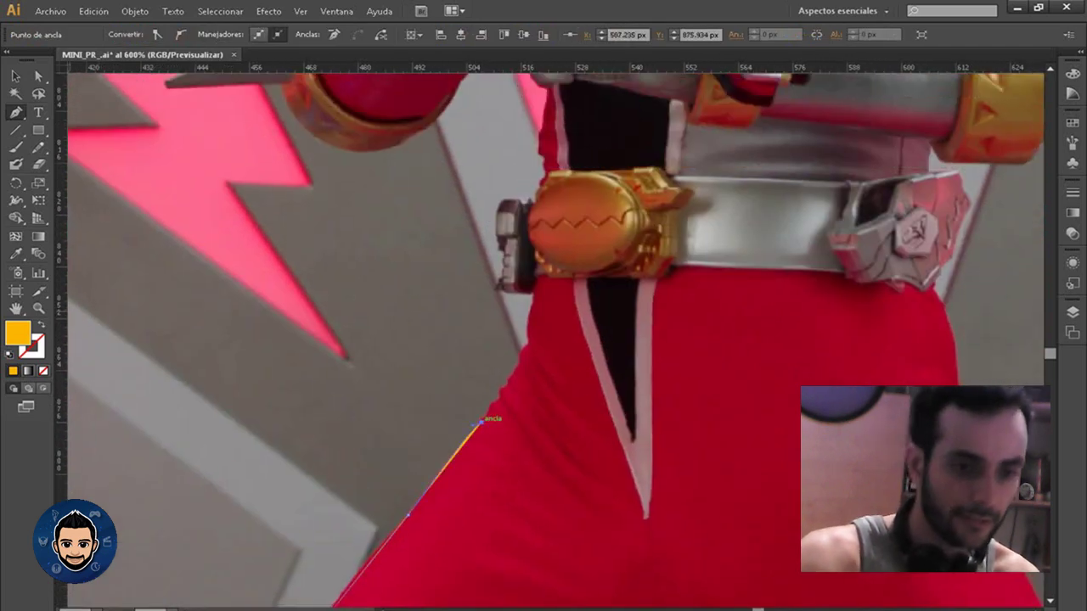
key("shift+x")
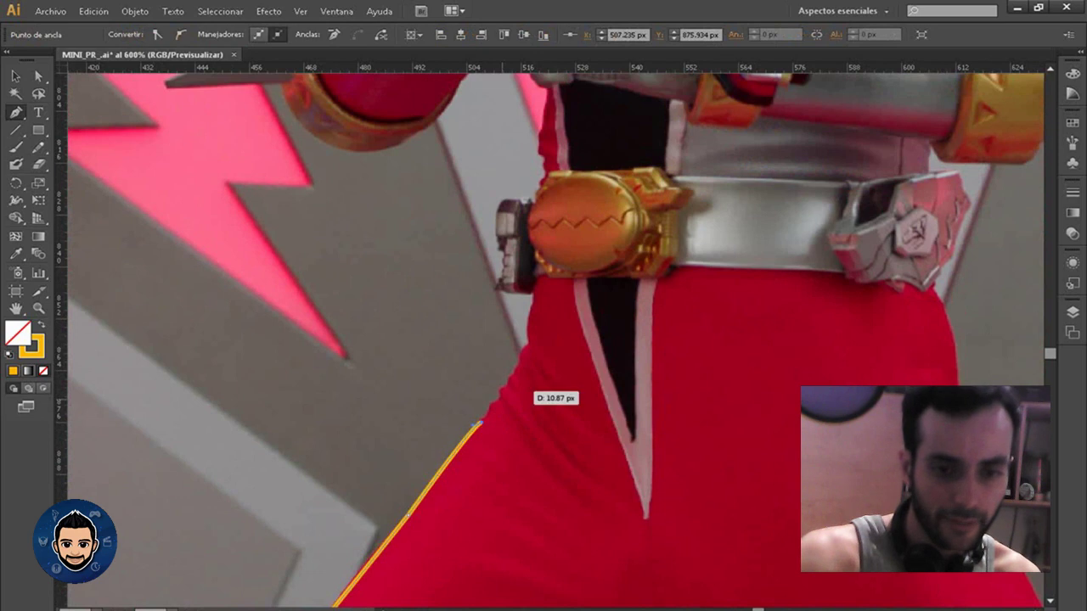
Extend the outline up the leg and around the belt buckle
left_click_drag(508, 383, 544, 344)
left_click(528, 348)
left_click(537, 293)
left_click(508, 255)
left_click(503, 207)
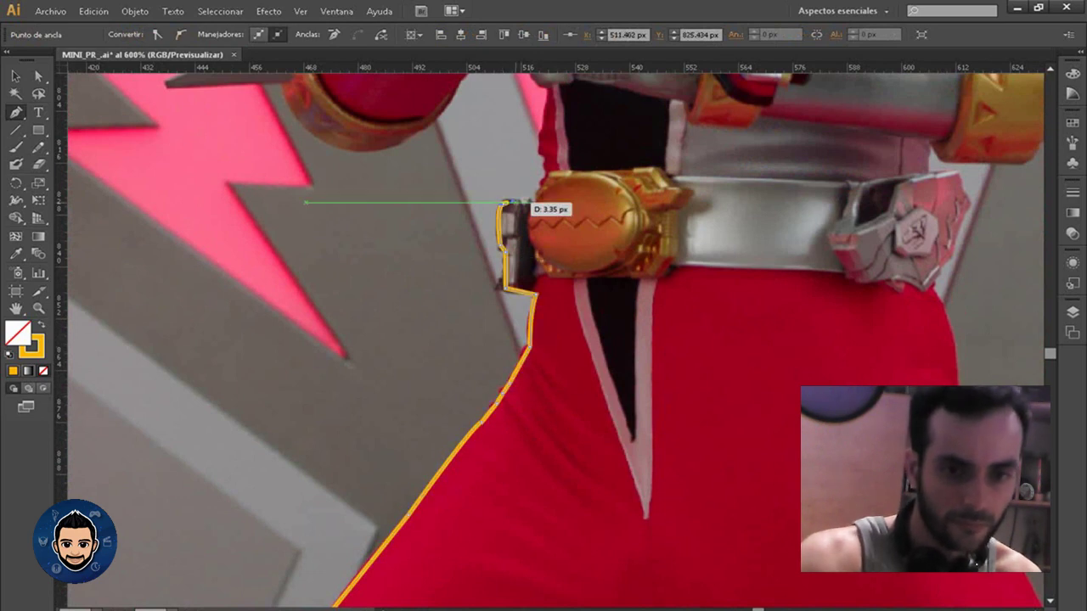
left_click(577, 165, "ctrl")
left_click(522, 240)
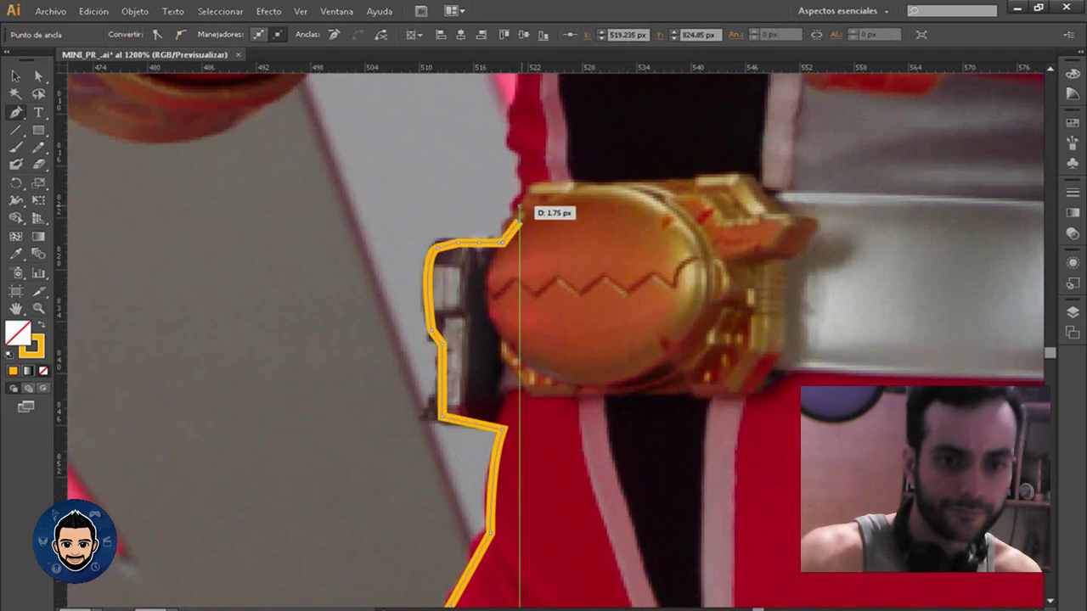
scroll(522, 239, "up", 5)
left_click(517, 351)
Trace the outline around the glove fingers and along the red sleeve
left_click(535, 223)
scroll(535, 223, "up", 3)
left_click(501, 292)
left_click(543, 263)
left_click(459, 299)
scroll(458, 298, "left", 5)
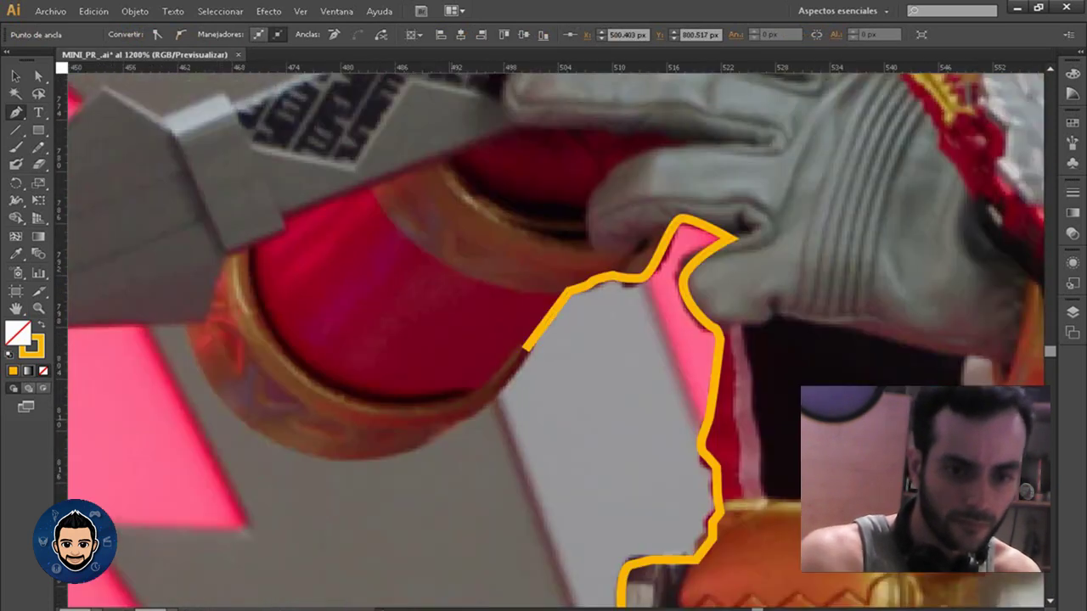
left_click(403, 437)
left_click_drag(270, 307, 231, 181)
scroll(231, 181, "left", 5)
Trace around the sword blade's prongs and tip, then up the red glove
left_click(461, 478)
left_click(432, 417)
left_click(475, 383)
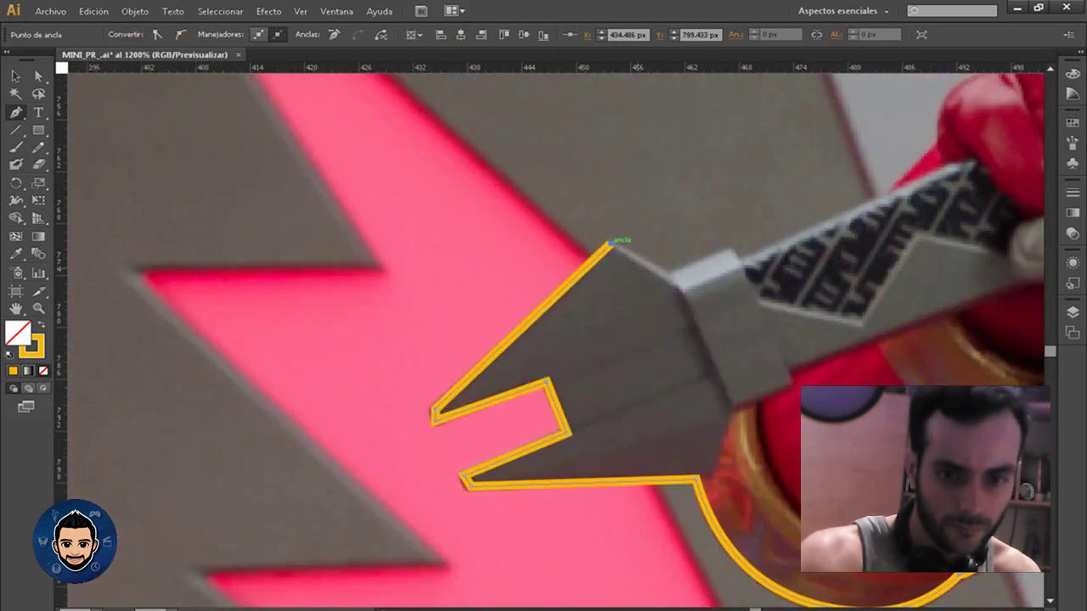
scroll(594, 340, "right", 5)
left_click(456, 383)
left_click(501, 305)
left_click(528, 255)
scroll(528, 255, "up", 3)
scroll(528, 255, "right", 5)
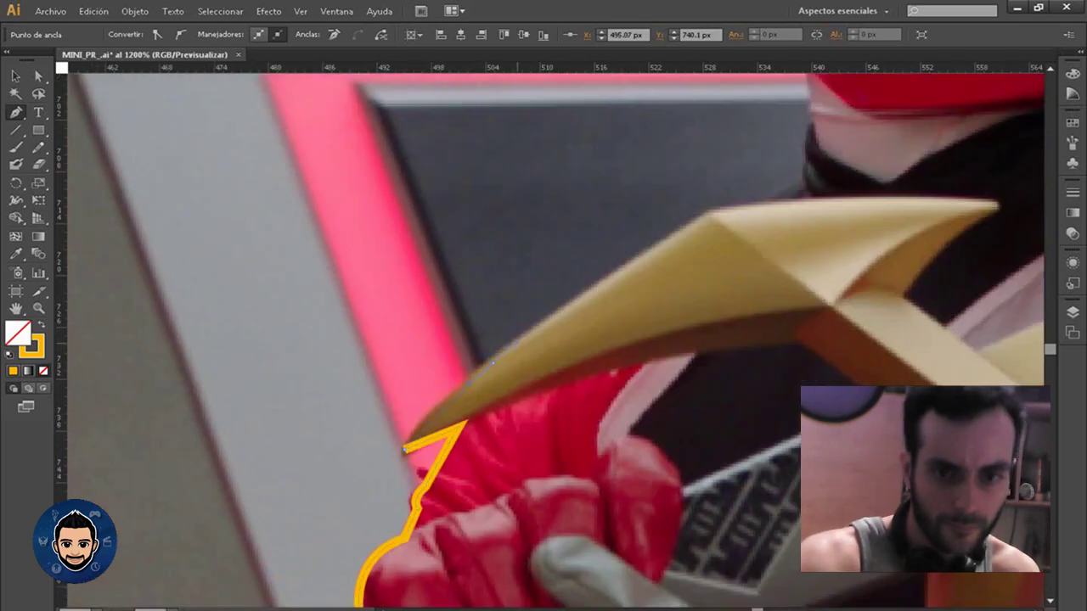
scroll(551, 340, "up", 5)
Continue the outline from the helmet's chin down toward the shoulder
left_click(600, 411)
scroll(600, 412, "up", 3)
scroll(552, 356, "up", 5)
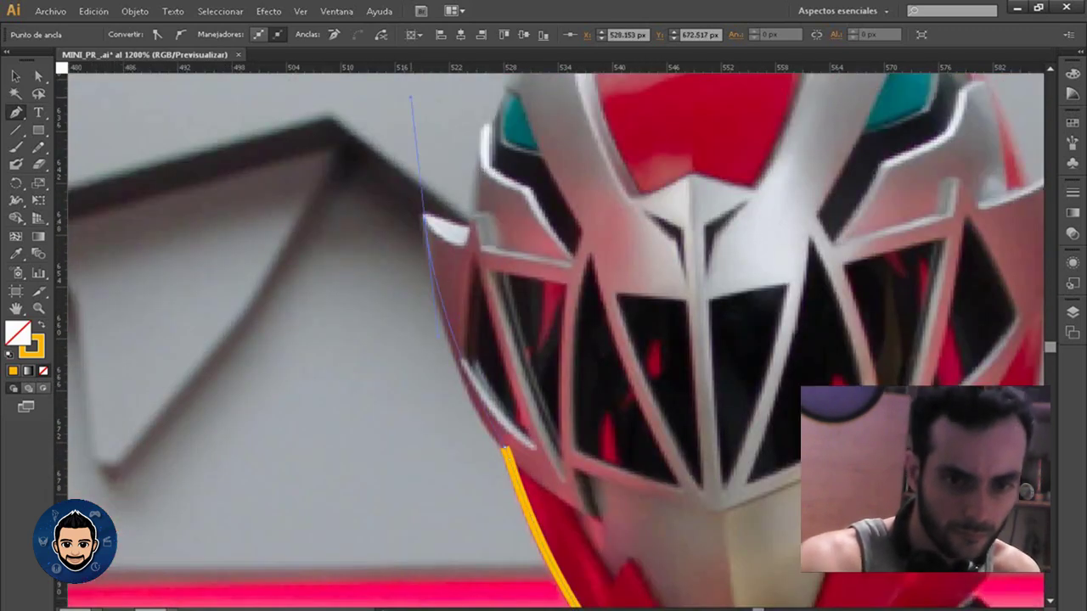
scroll(526, 339, "up", 5)
scroll(501, 322, "up", 3)
left_click(501, 327)
scroll(500, 327, "right", 5)
scroll(509, 340, "down", 5)
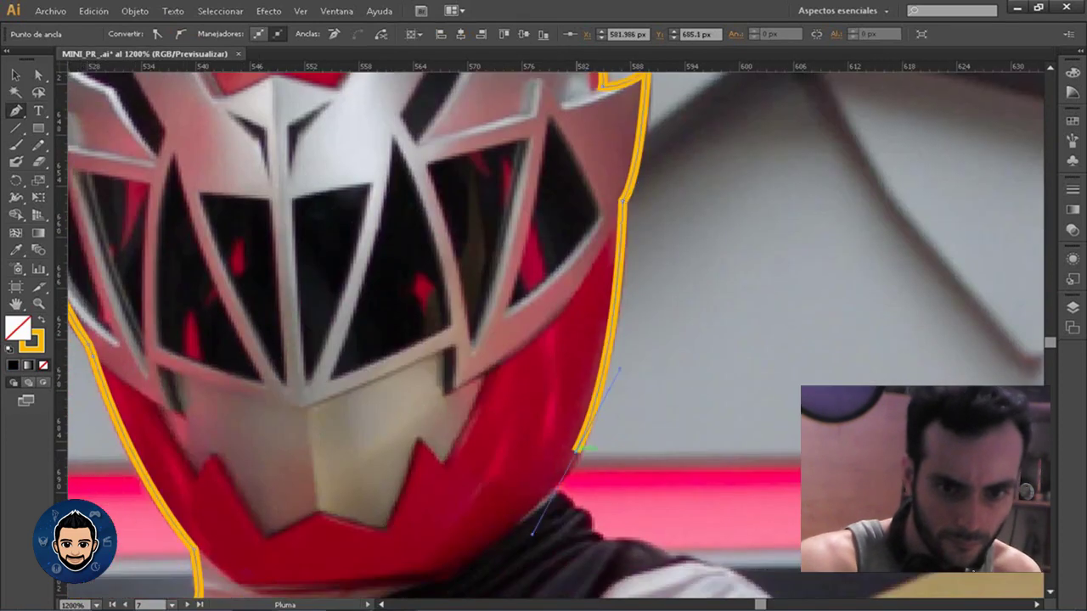
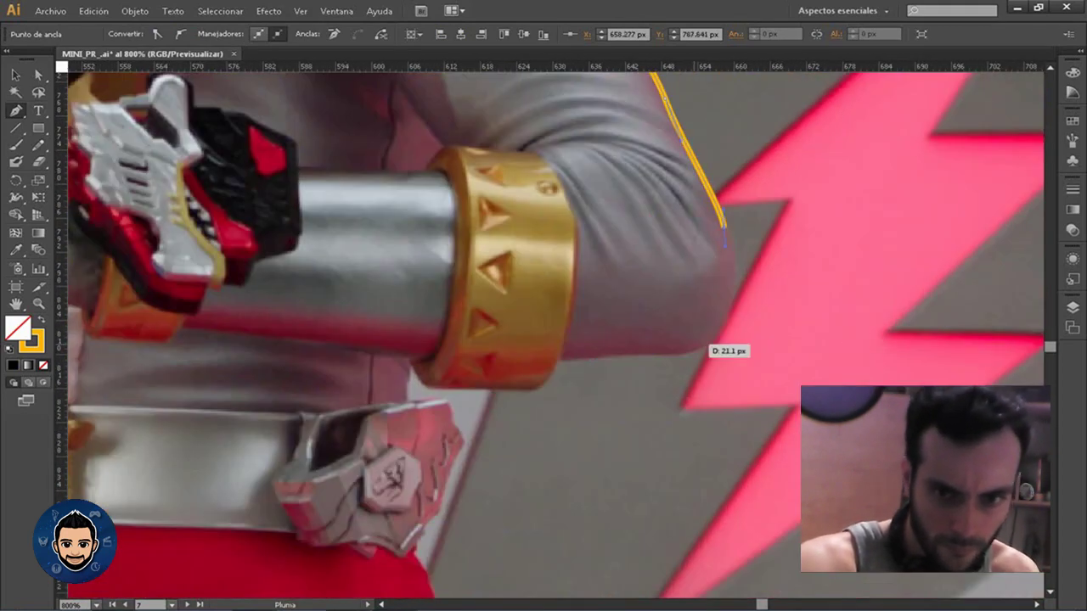
Extend the Pen outline around the bracer, belt and skirt, closing it at the skirt's bottom
left_click(433, 384)
left_click_drag(410, 362, 473, 202)
left_click_drag(509, 255, 558, 158)
mouse_move(594, 272)
left_mouse_down()
mouse_move(607, 286)
mouse_move(594, 165)
left_mouse_up()
left_click_drag(551, 255, 484, 149)
left_click_drag(517, 330, 535, 344)
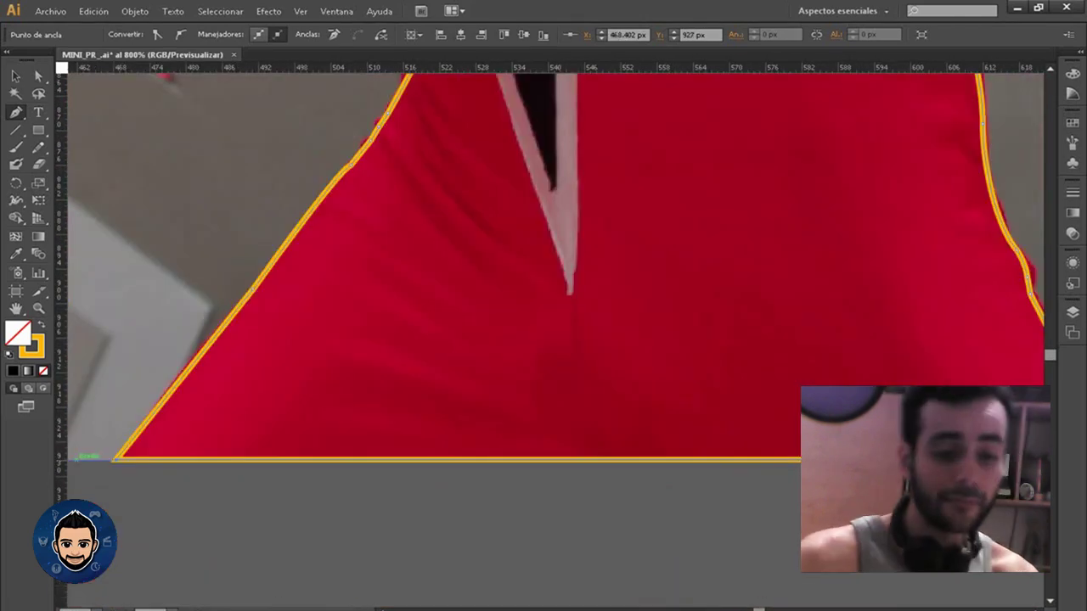
Clip the photo to the traced outline to cut out the red ranger
key("ctrl+minus")
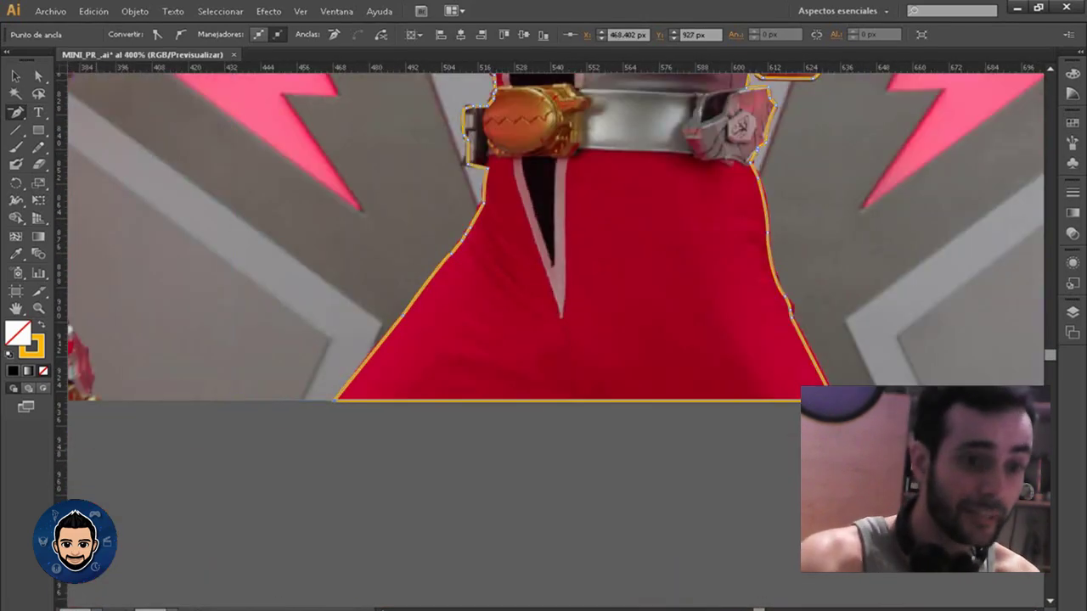
key("v")
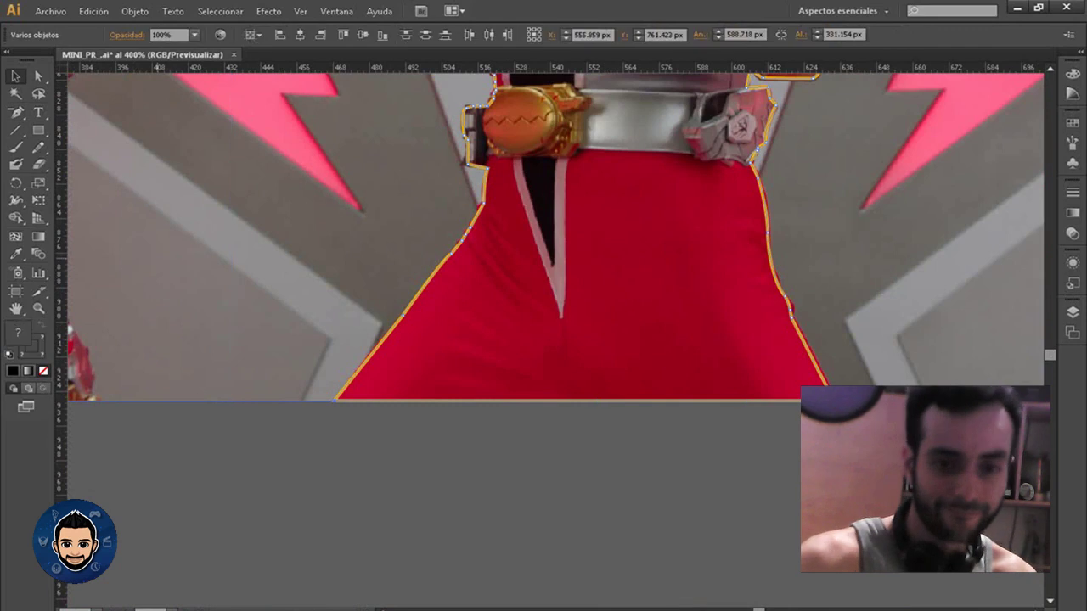
key("ctrl+7")
Zoom out and move the cut-out red ranger onto the banner
key("ctrl+minus")
key("ctrl+minus")
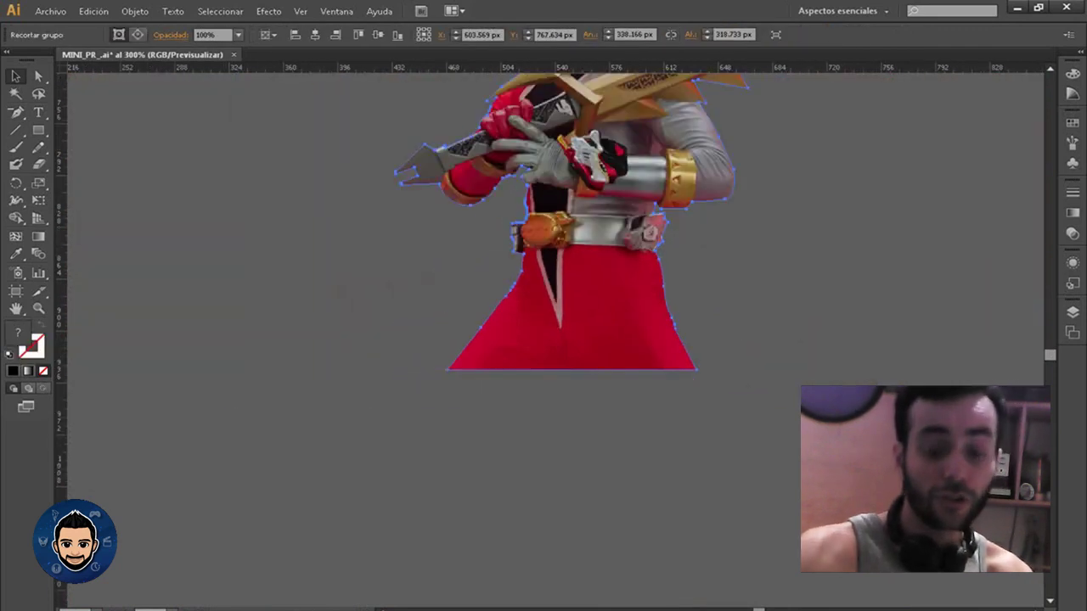
key("ctrl+minus")
scroll(594, 254, "up", 3)
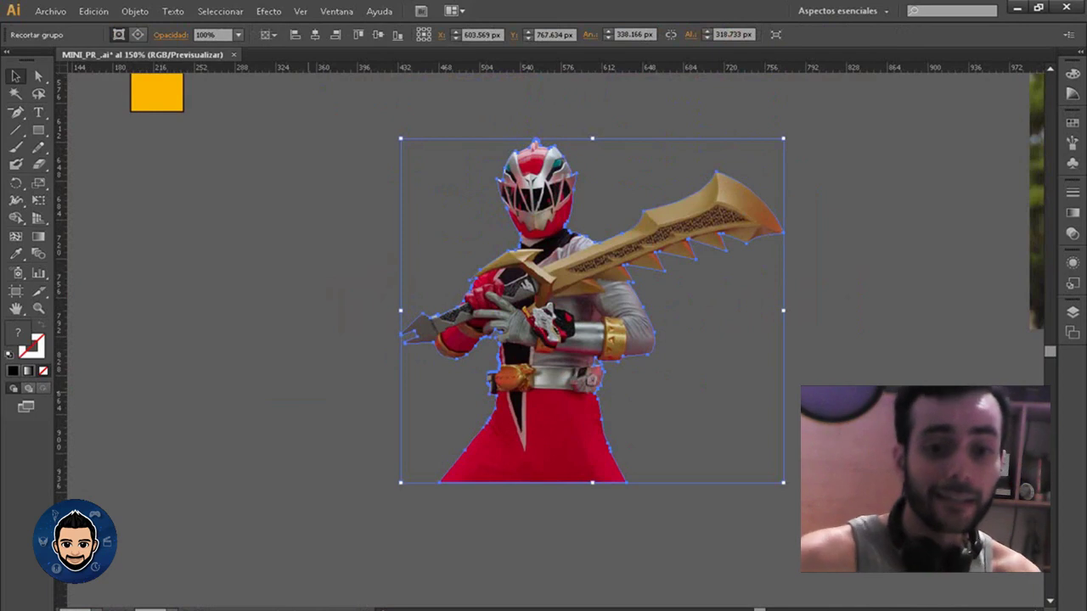
key("ctrl+minus")
scroll(552, 340, "up", 2)
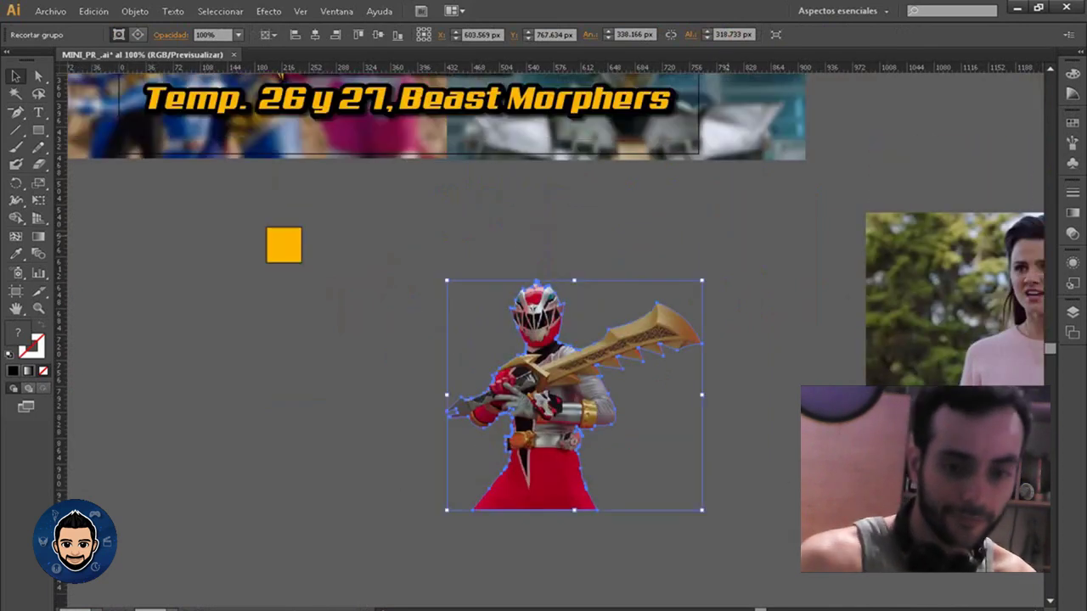
key("ctrl+minus")
mouse_move(552, 456)
left_mouse_down()
mouse_move(527, 412)
mouse_move(483, 262)
left_mouse_up()
Enlarge the red ranger over the banner and delete the green villain image
left_click_drag(501, 206, 460, 146)
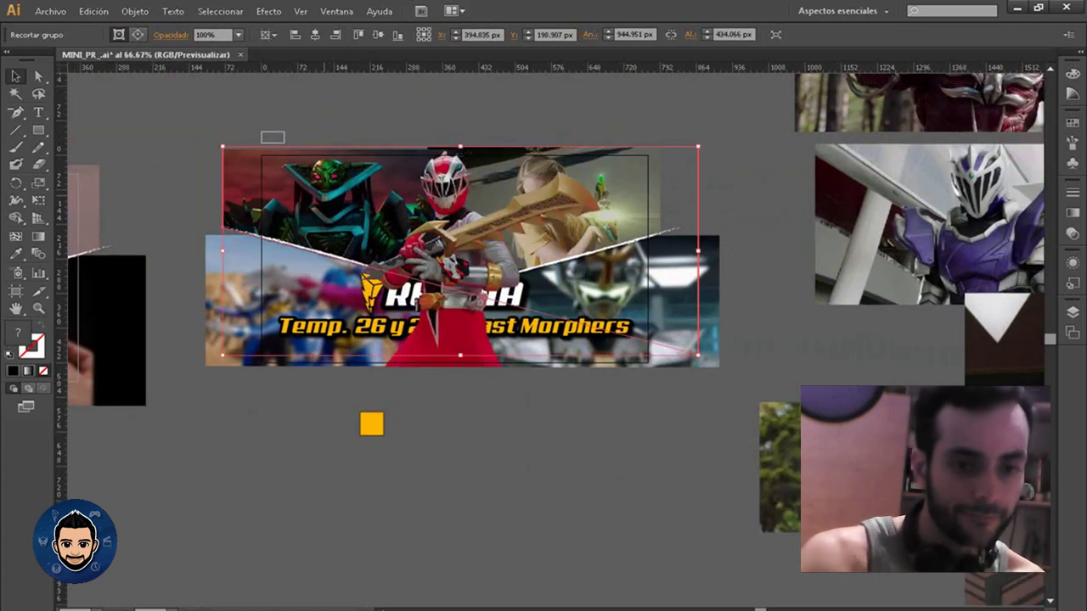
key("Delete")
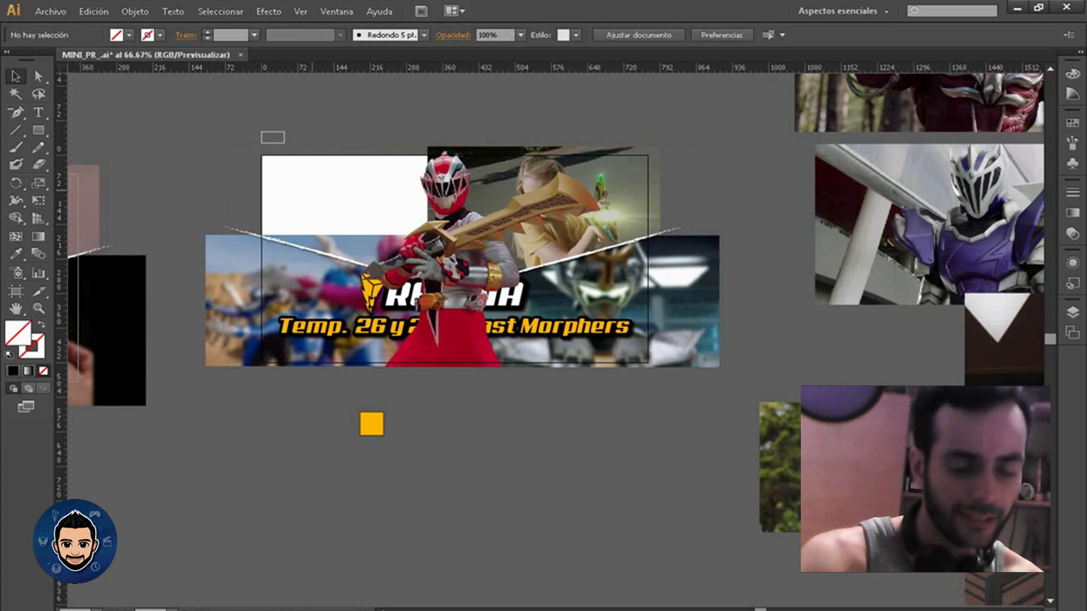
Remove the green villain image and fill the banner's upper shape with black
key("ctrl+z")
key("ctrl+z")
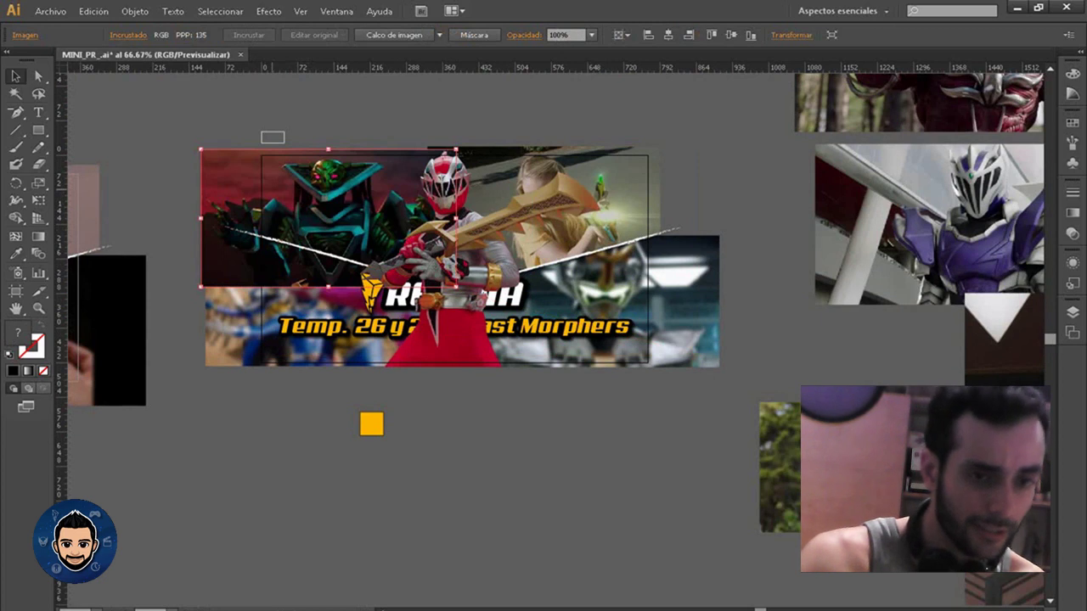
key("Delete")
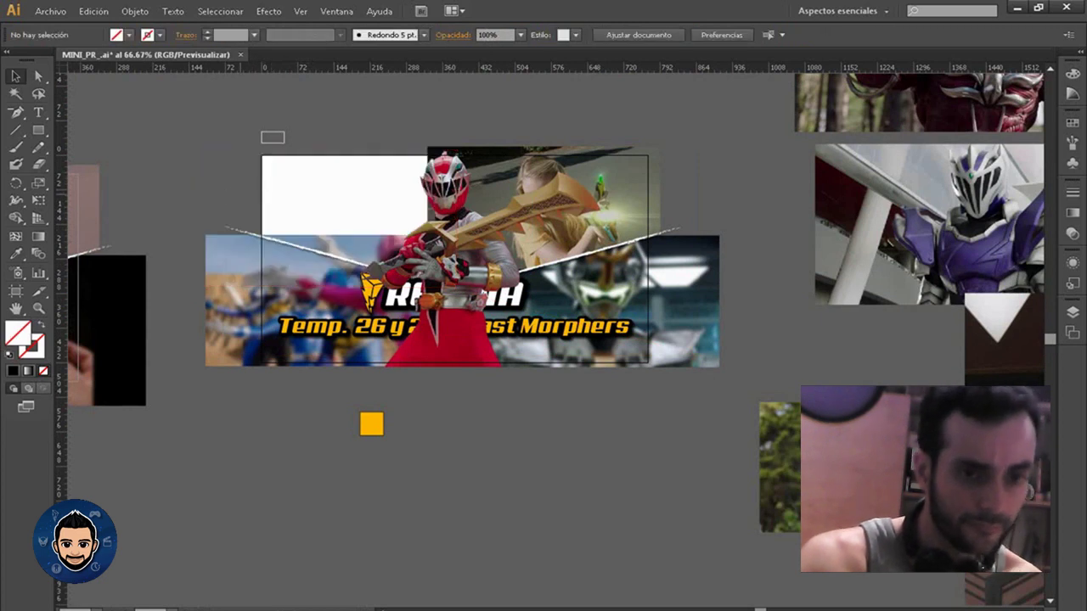
left_click(340, 195)
key("F6")
left_click(901, 81)
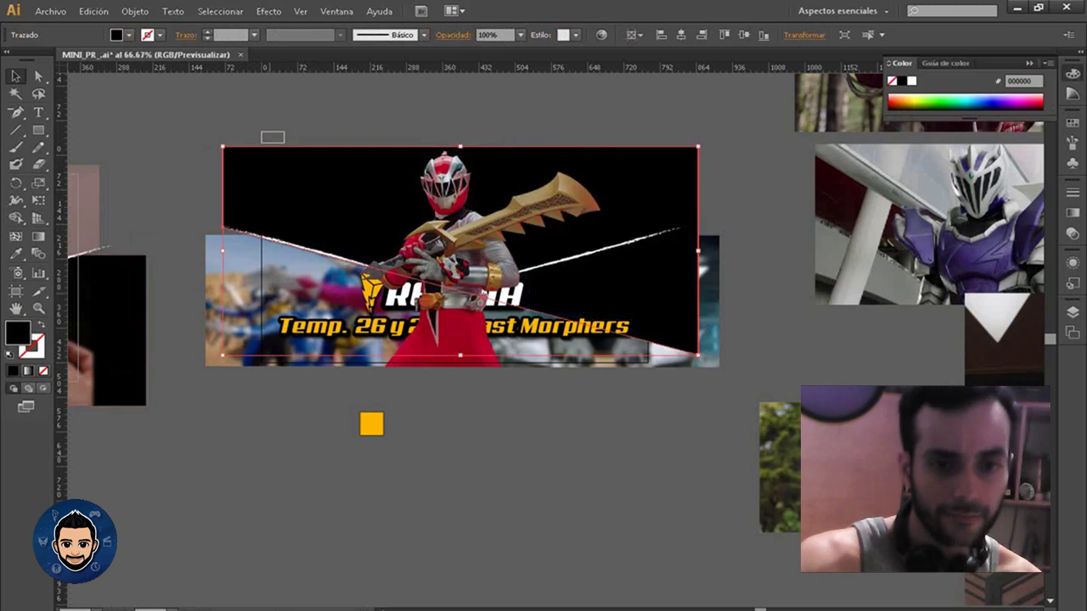
key("ctrl+shift+a")
Place a smaller woman photo at the top-left behind the black banner, then select both
left_click_drag(509, 254, 416, 262)
left_click_drag(854, 459, 268, 153)
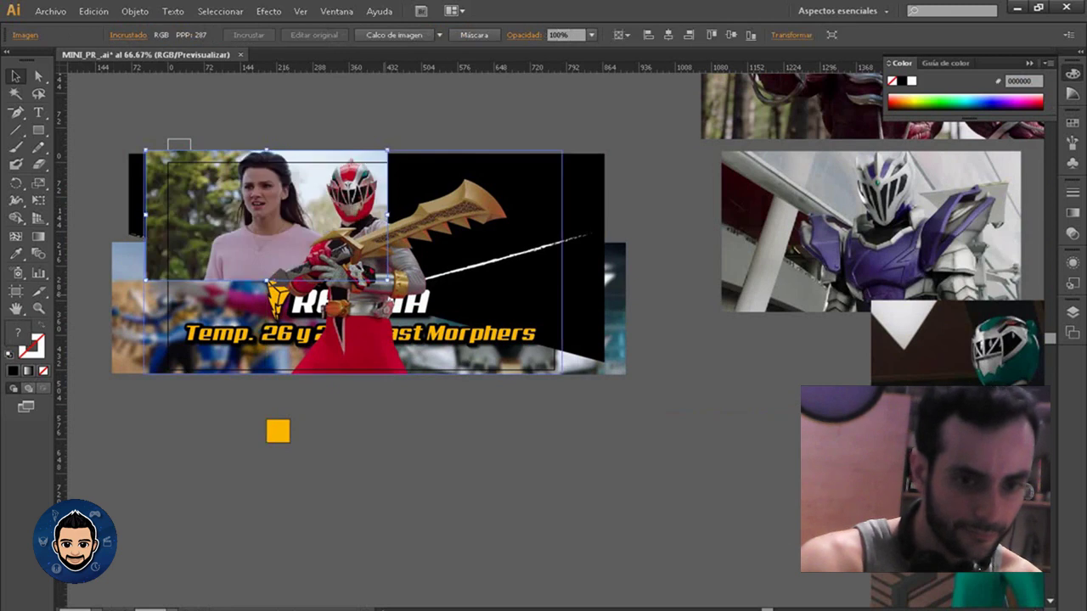
left_click_drag(387, 276, 377, 273)
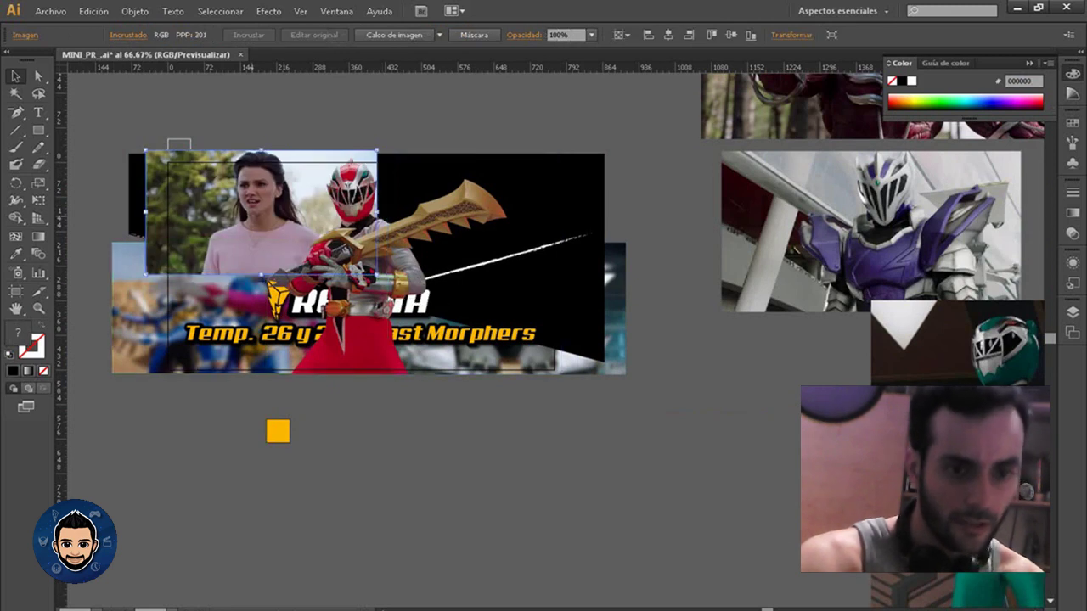
right_click(254, 217)
left_click(492, 347)
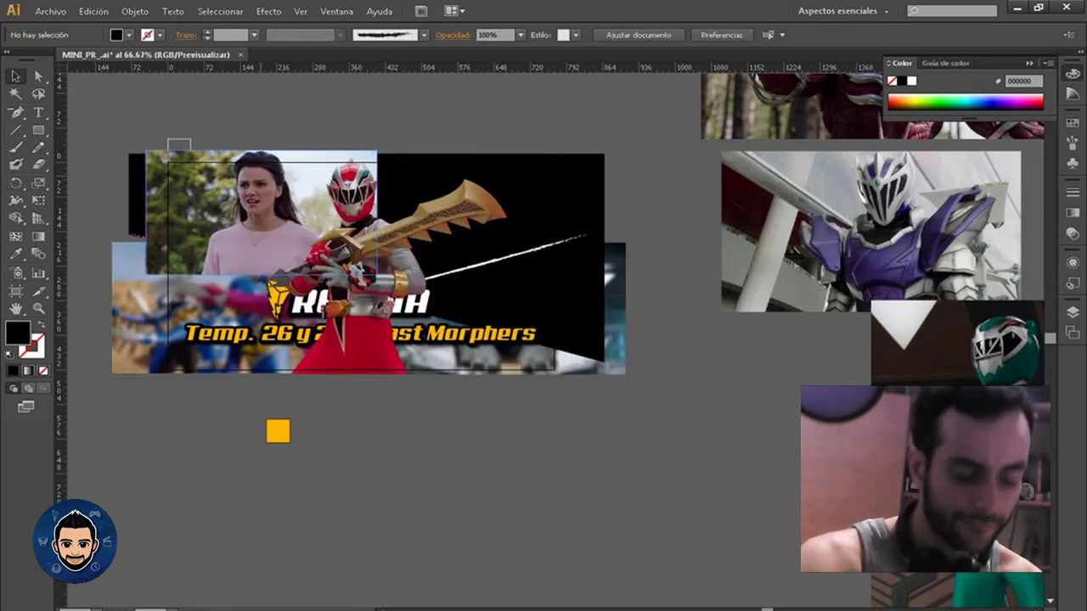
key("F7")
left_click(340, 161)
left_click(325, 164)
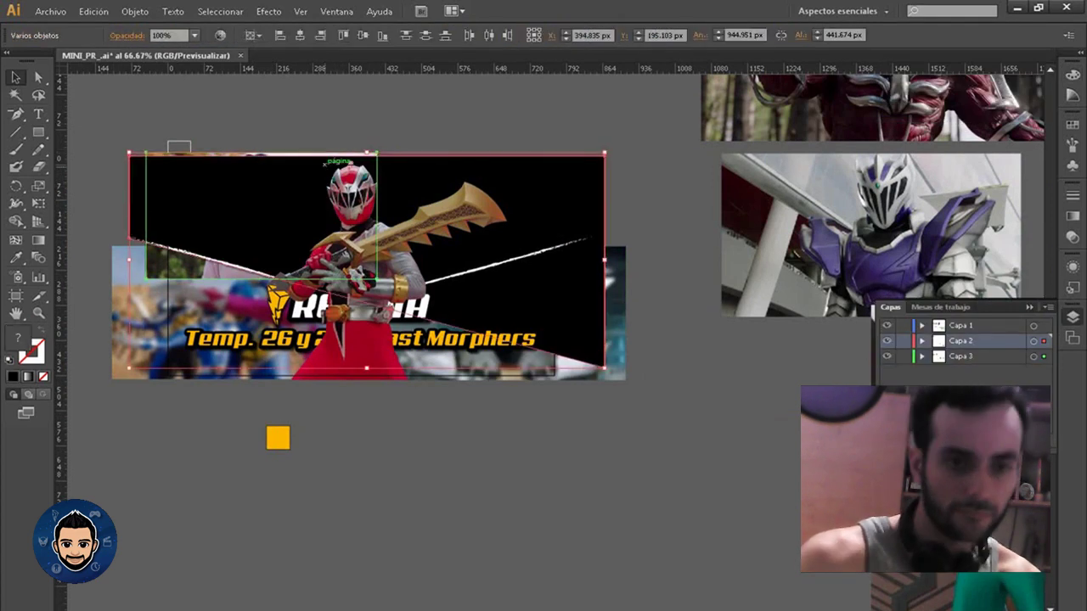
Mask the photos with the black banner shape and bring the red ranger to the front
left_click(331, 163, "shift")
key("ctrl+7")
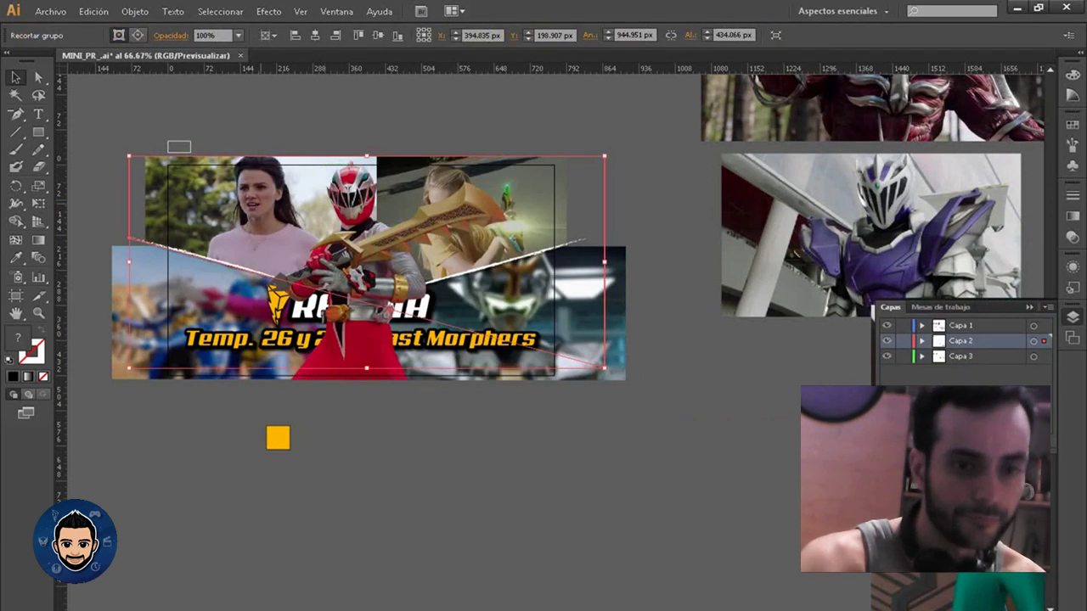
right_click(270, 203)
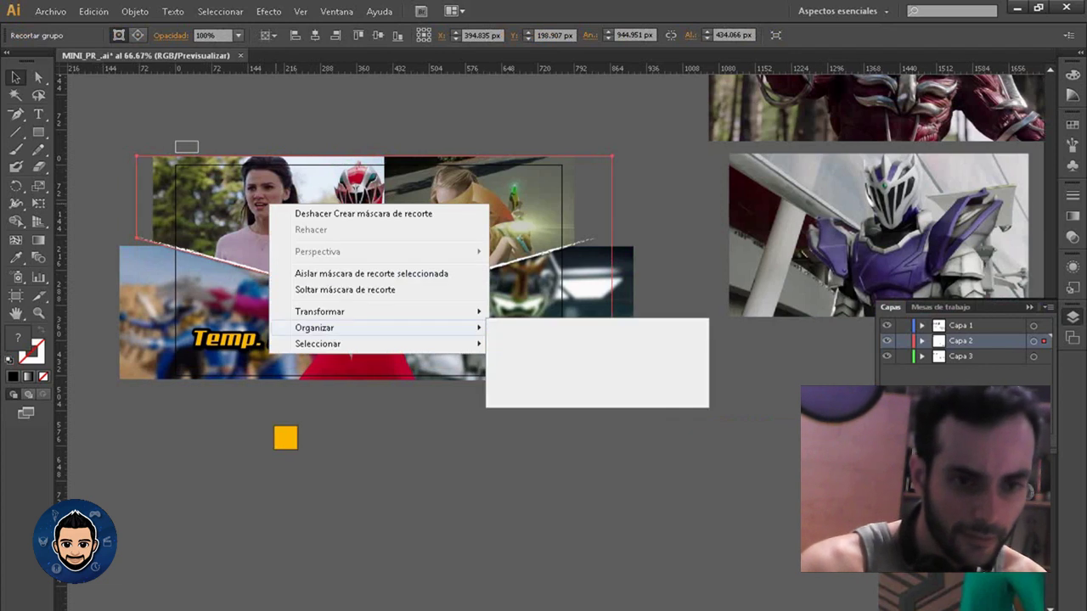
left_click(527, 351)
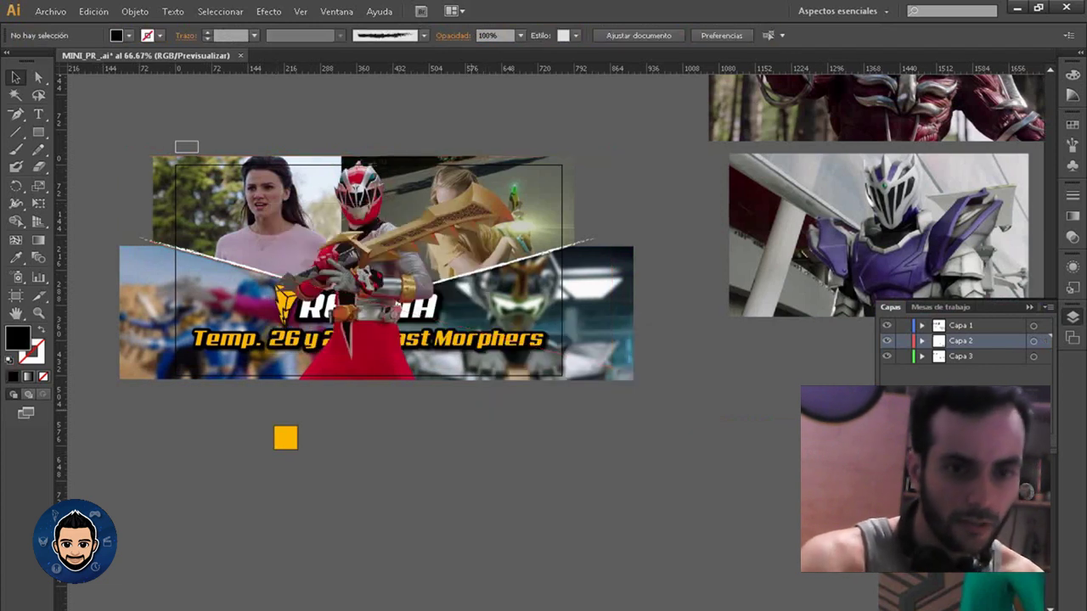
Release and remake the clipping mask so the upper-right image fits the slanted band
left_click(476, 212)
scroll(543, 339, "right", 1)
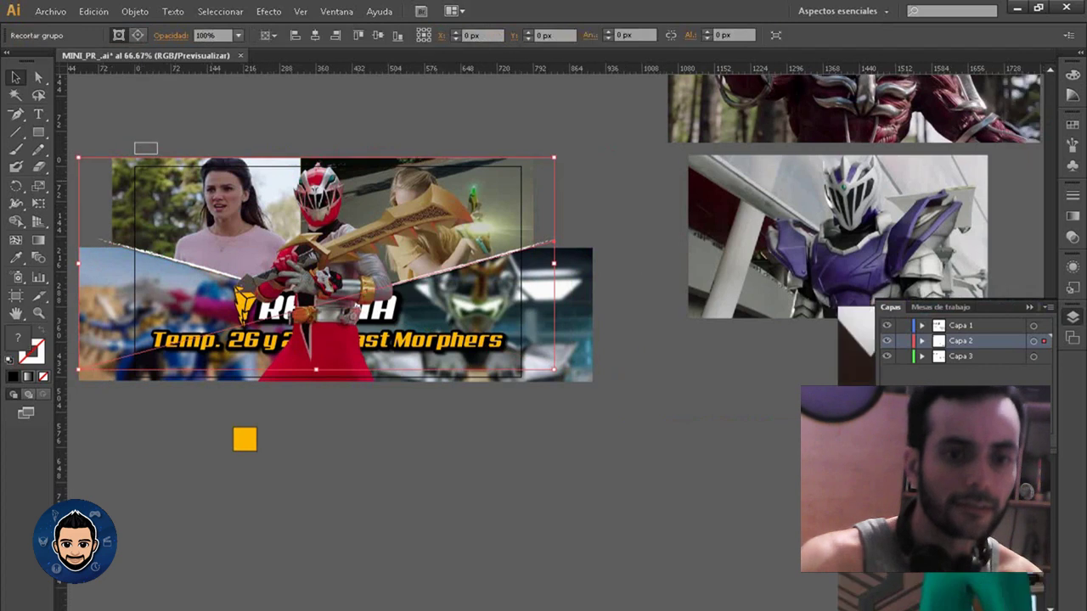
right_click(492, 191)
left_click(551, 282)
key("ctrl+shift+a")
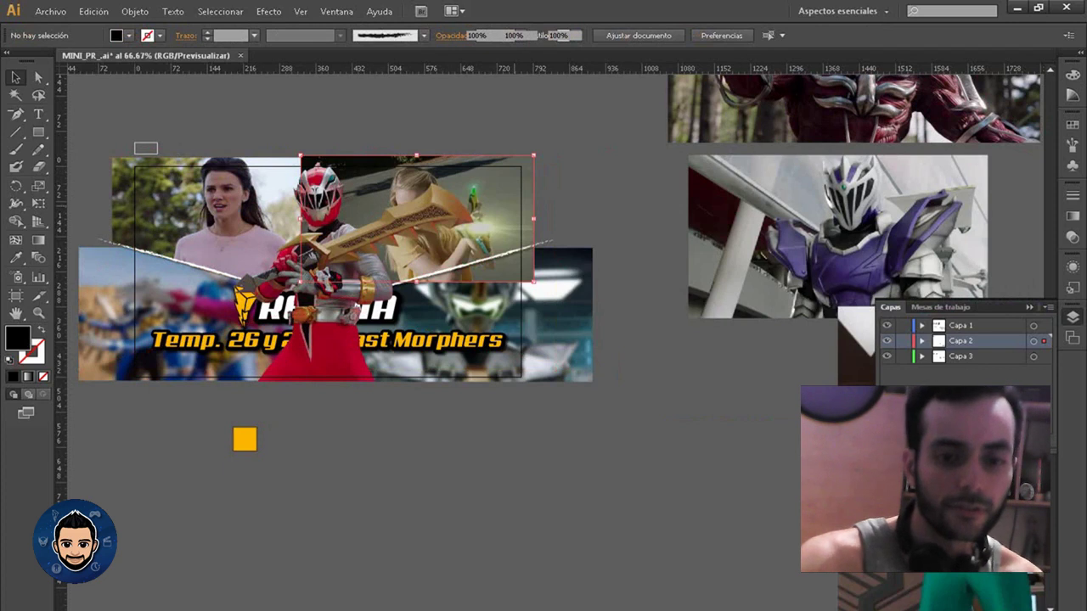
key("ctrl+7")
key("ctrl+minus")
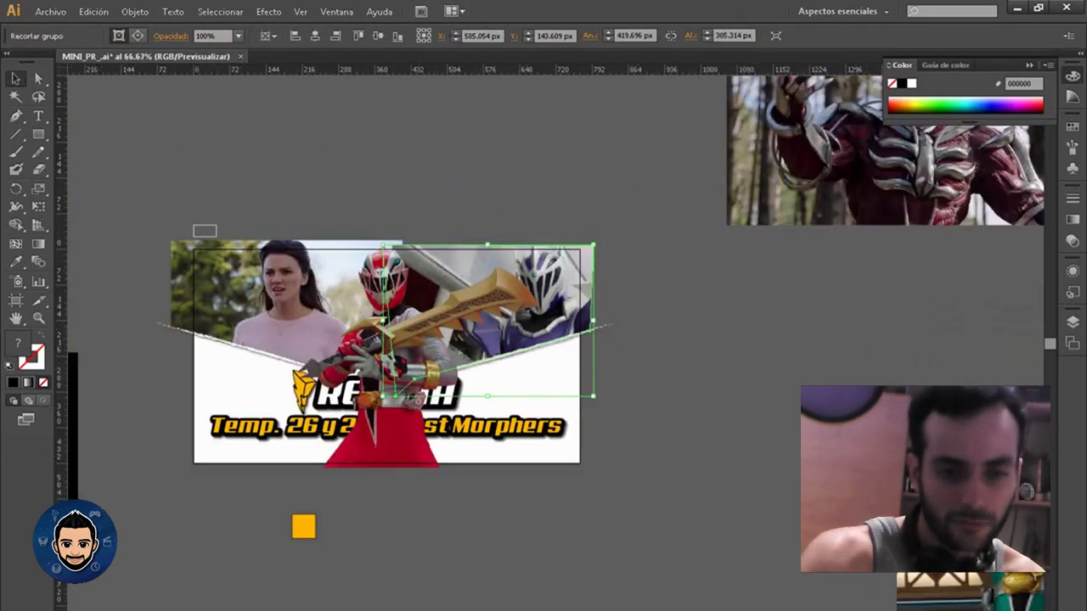
Zoom and pan around the banner, briefly entering and leaving the masked group
scroll(543, 340, "left", 1)
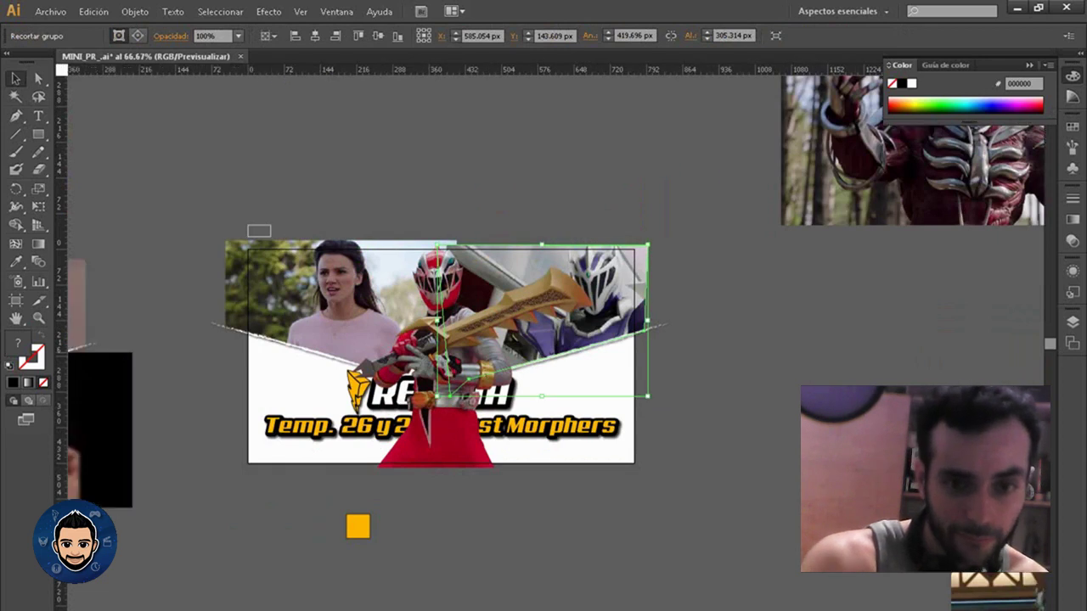
scroll(543, 339, "left", 1)
key("ctrl+plus")
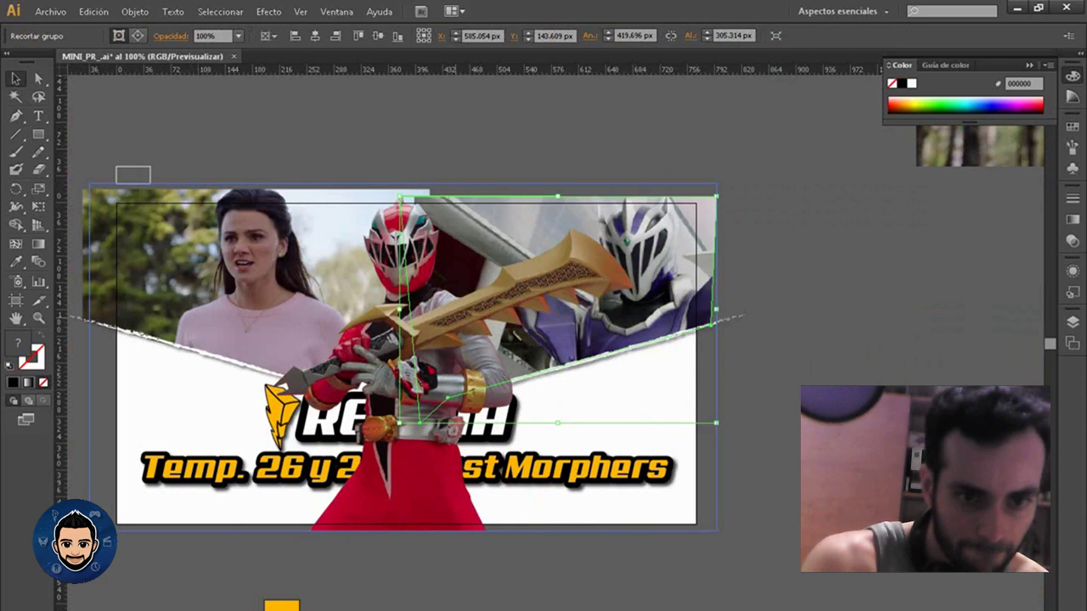
double_click(557, 255)
key("Escape")
key("ctrl+minus")
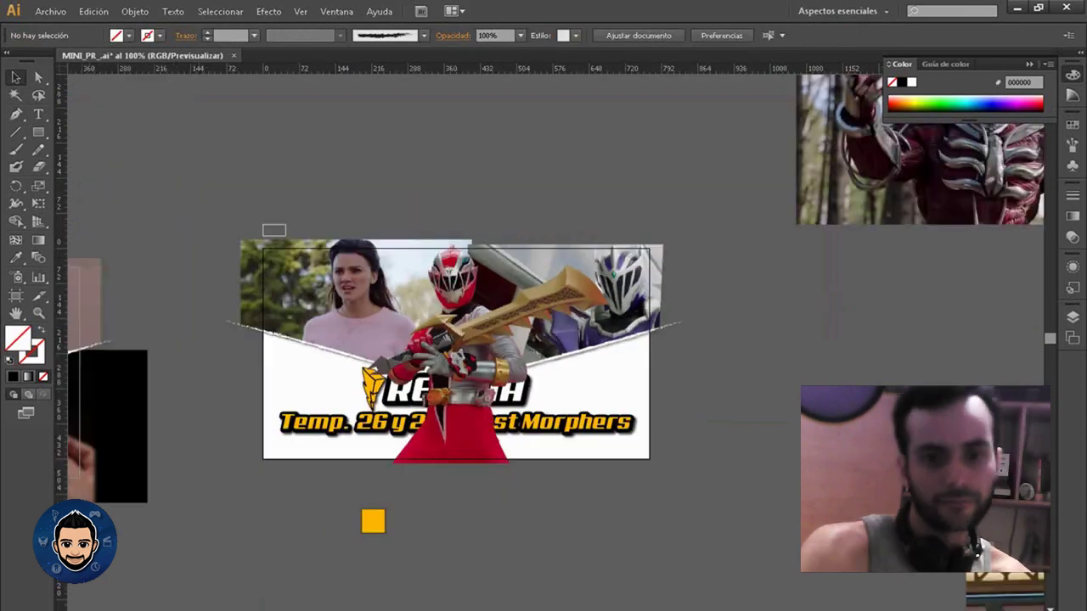
left_click_drag(459, 356, 503, 308)
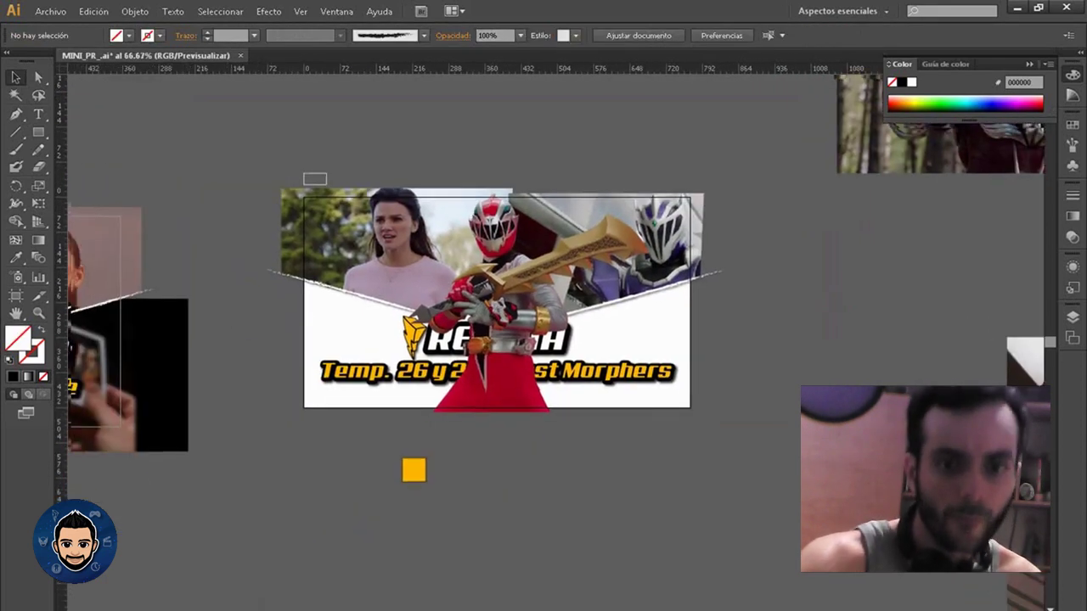
mouse_move(543, 339)
left_mouse_down()
mouse_move(266, 336)
mouse_move(576, 327)
left_mouse_up()
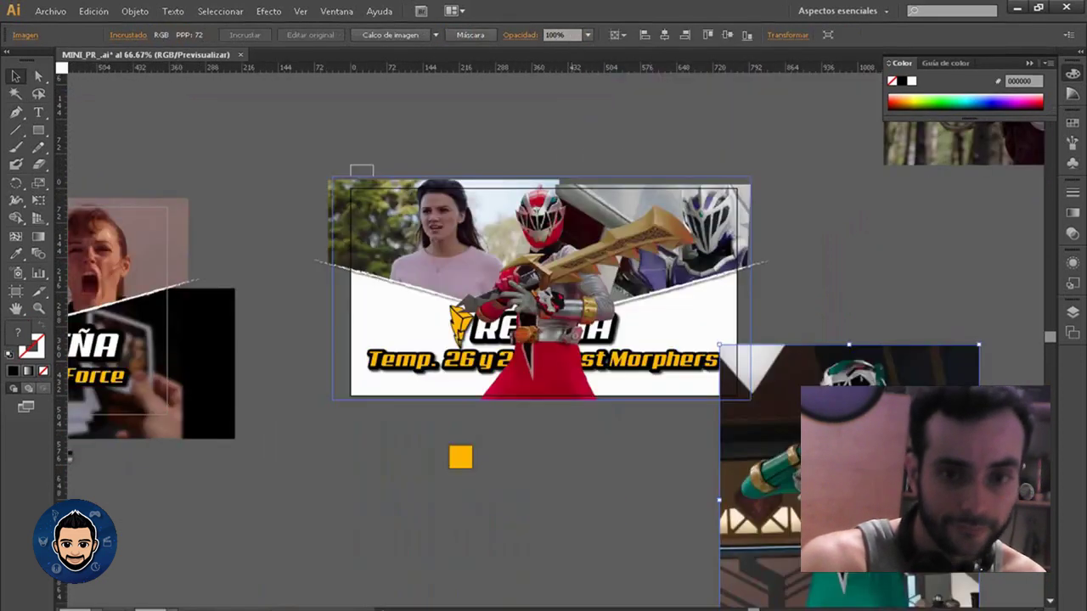
Send the red ranger behind the title and move the green ranger photo onto the banner
left_click(543, 322)
right_click(537, 251)
mouse_move(583, 374)
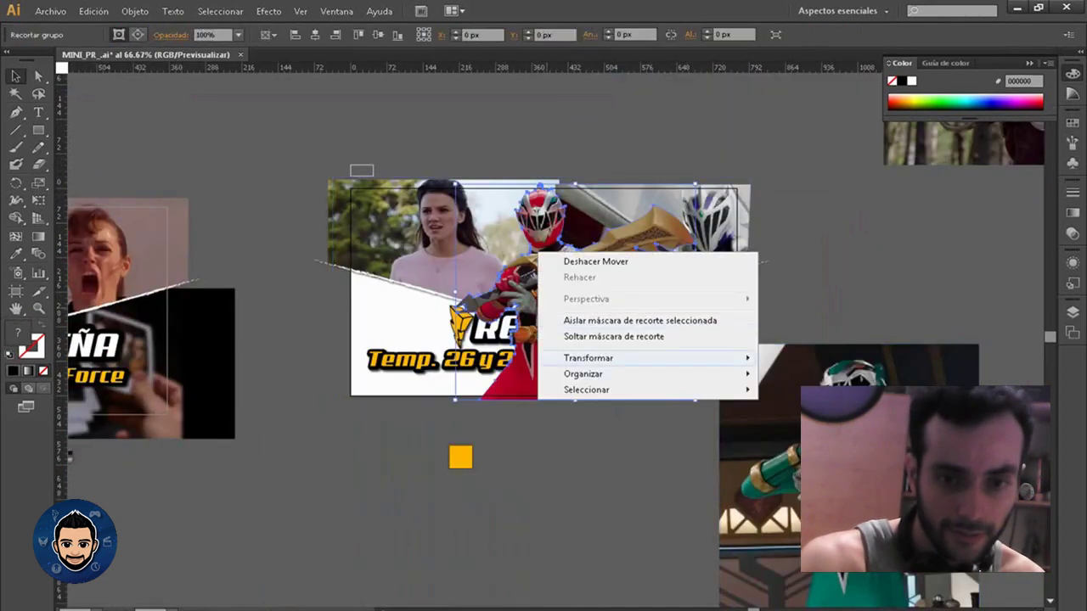
left_click(789, 421)
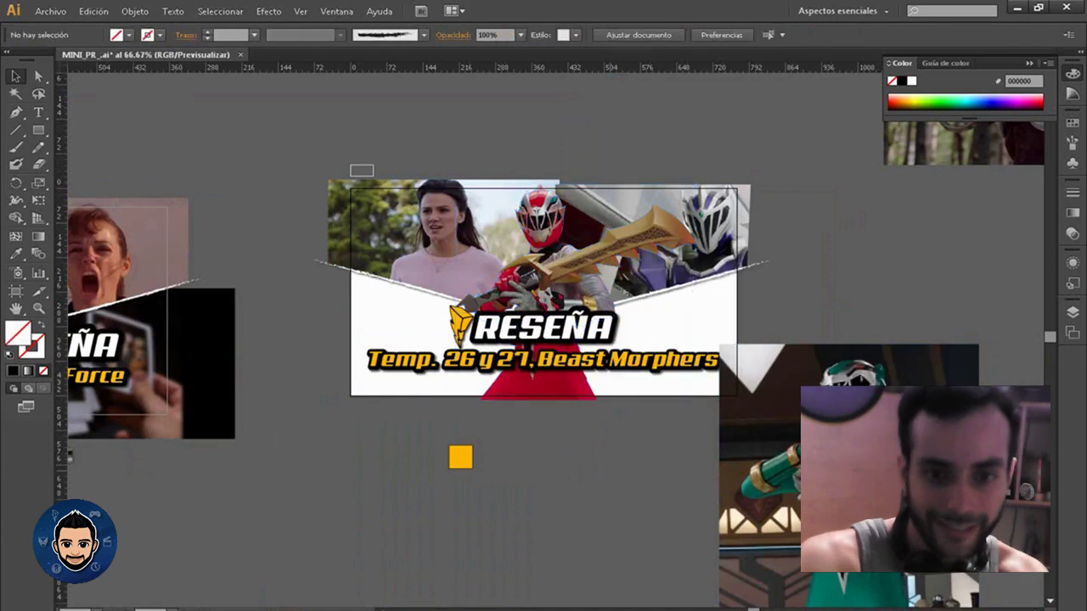
mouse_move(876, 465)
left_mouse_down()
mouse_move(501, 434)
mouse_move(460, 454)
left_mouse_up()
Shrink the green ranger photo and send it behind the title
left_click_drag(591, 576, 501, 469)
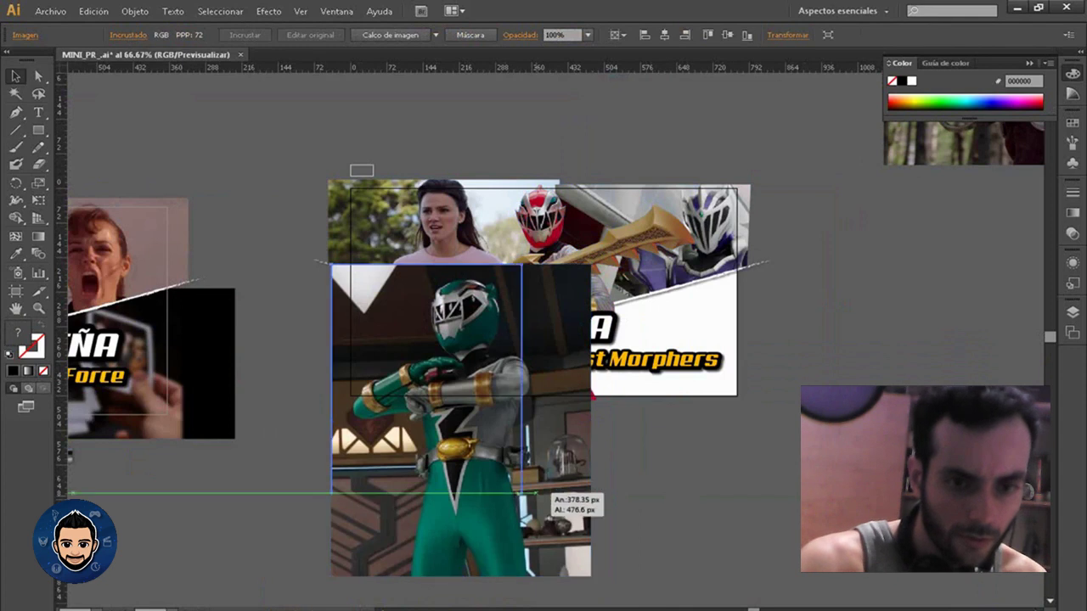
right_click(433, 381)
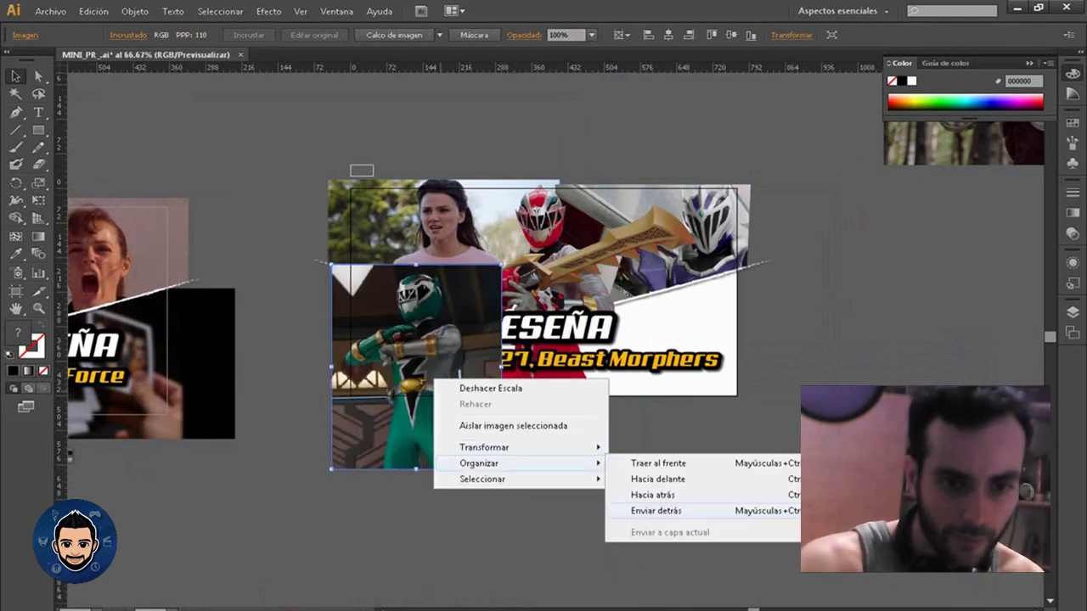
left_click(654, 513)
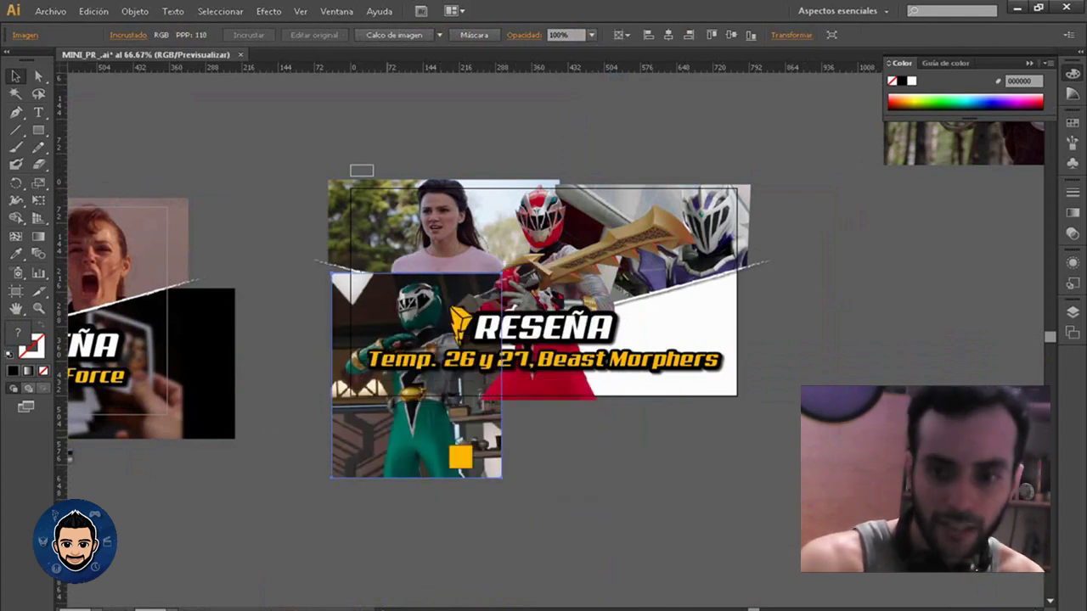
Move the green ranger photo into the bottom layer Capa 3, behind the RESEÑA title
key("Delete")
left_click(1073, 312)
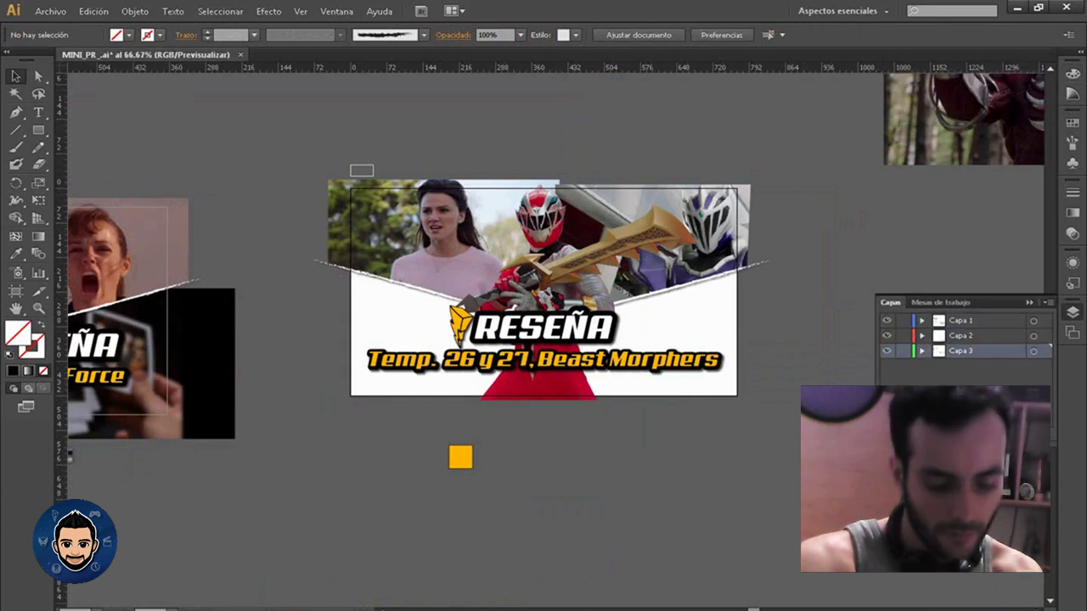
key("ctrl+f")
right_click(579, 365)
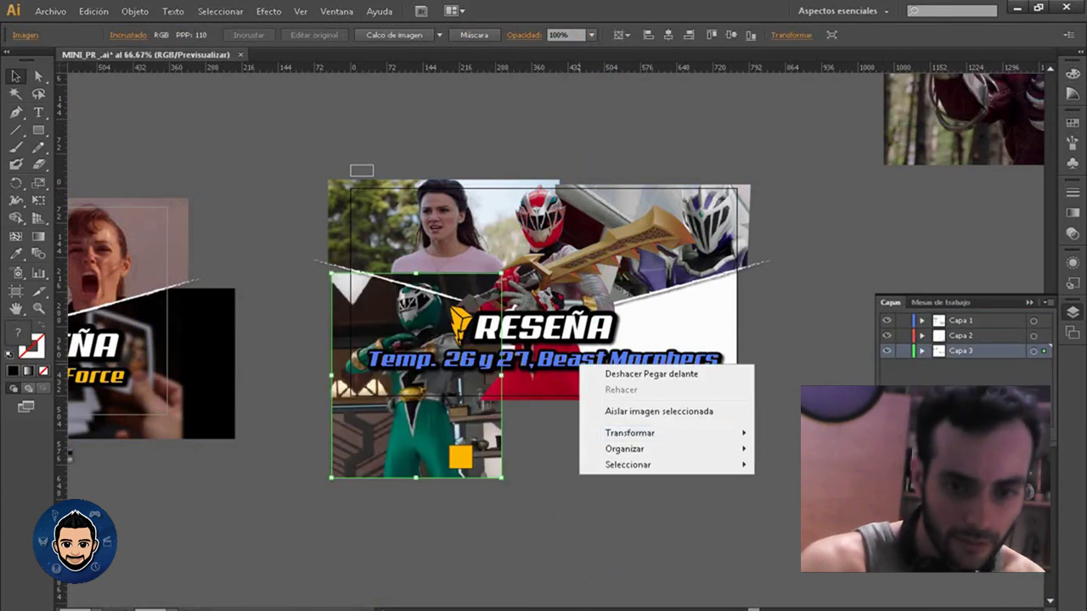
left_click(777, 473)
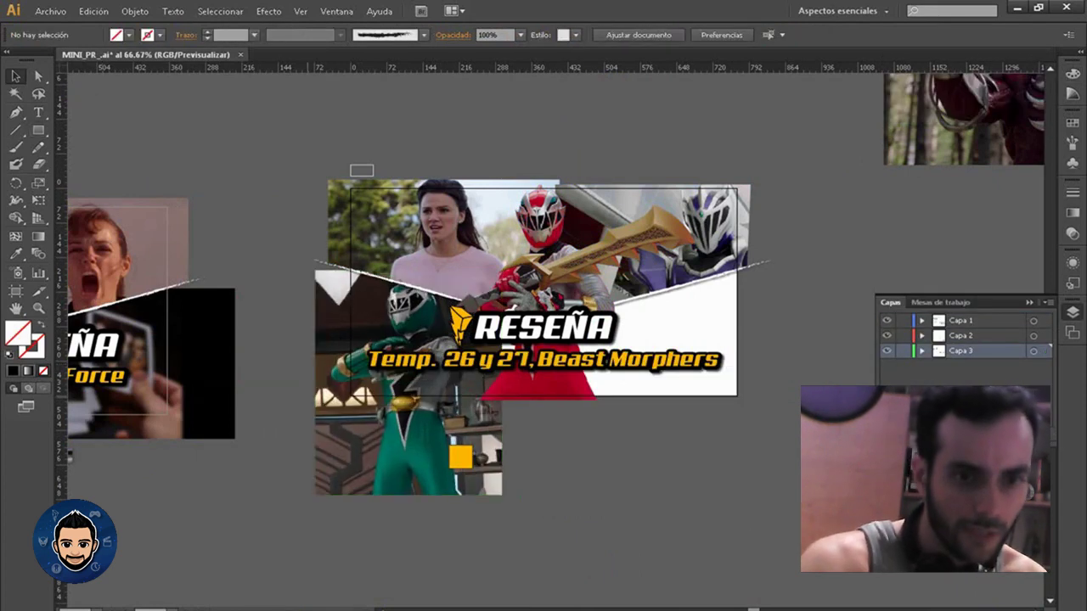
left_click(407, 441)
left_click(268, 11)
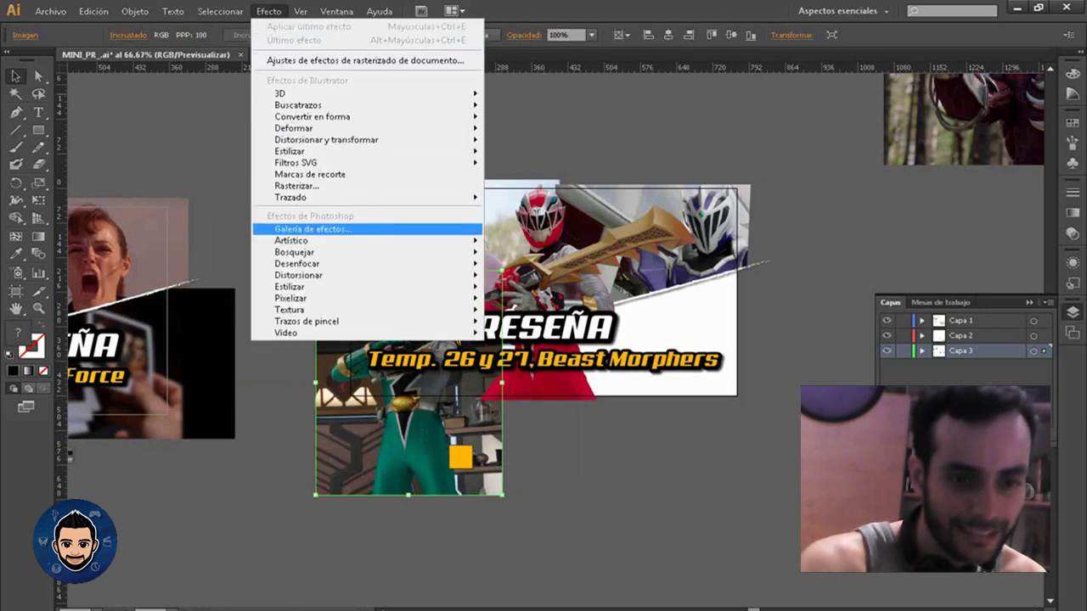
Apply a Gaussian blur with radius 5 to the green ranger photo and check its appearance
left_click(553, 266)
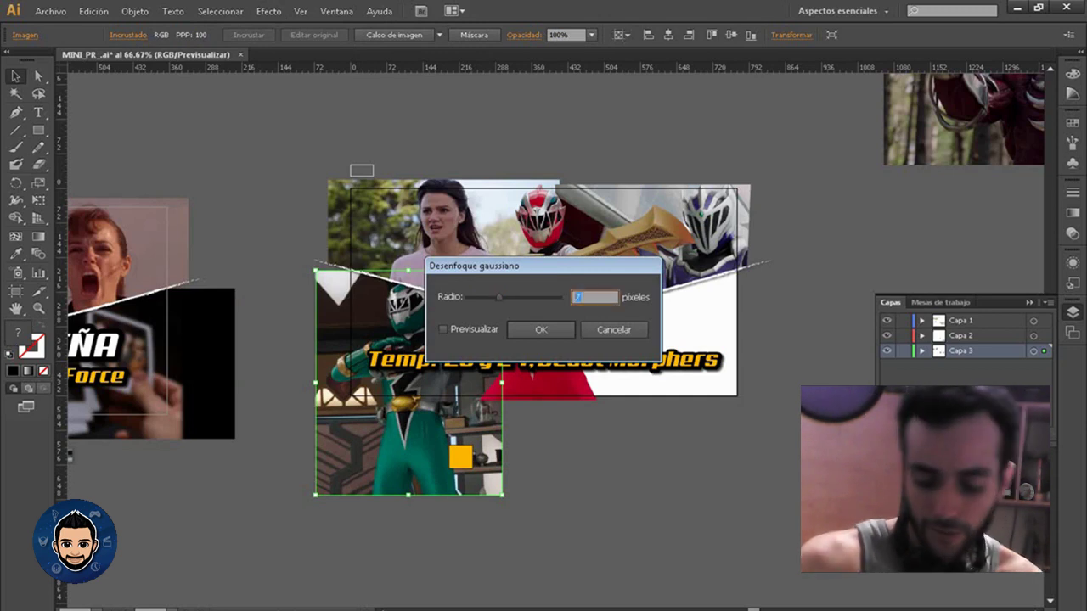
key("Return")
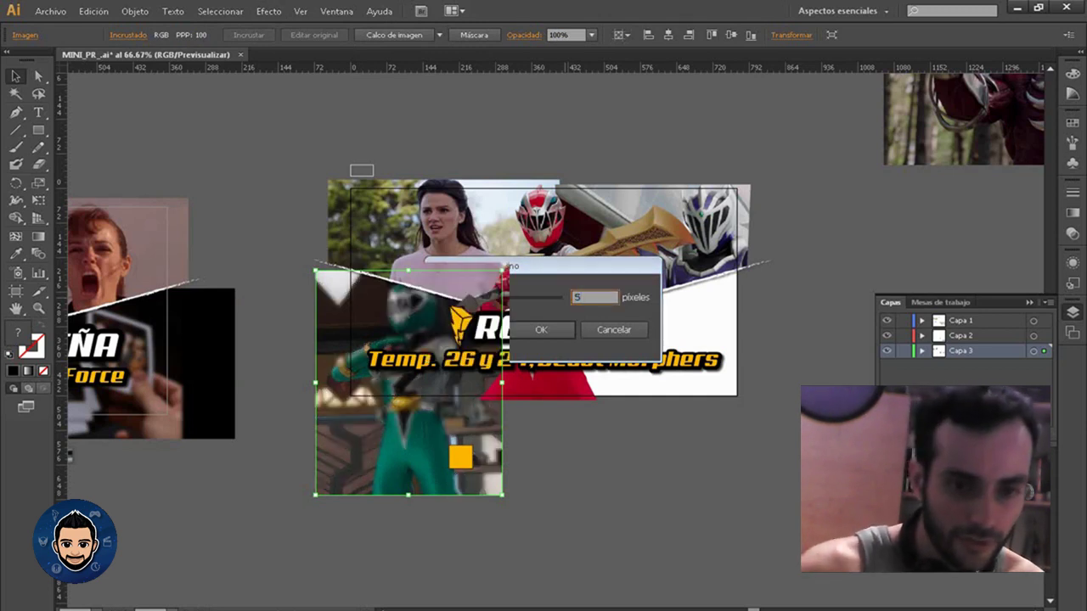
key("ctrl+shift+a")
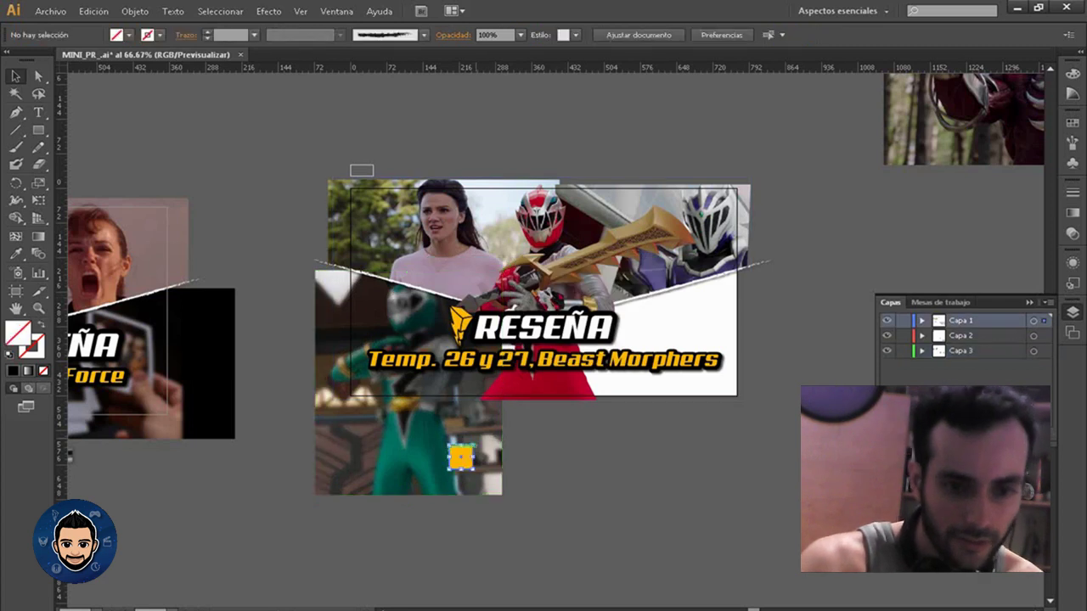
left_click(408, 382)
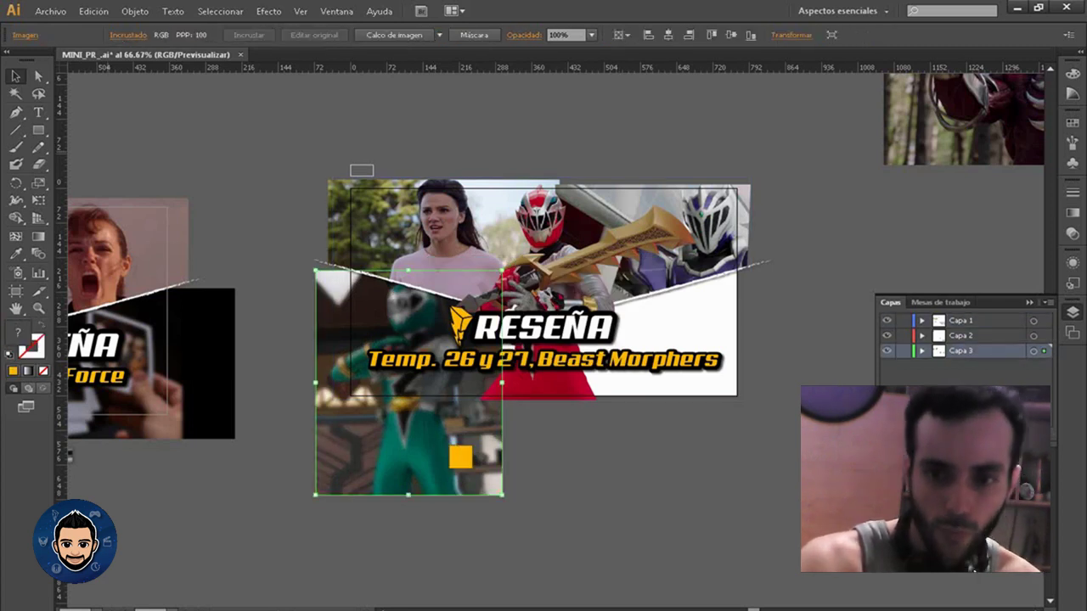
key("shift+F6")
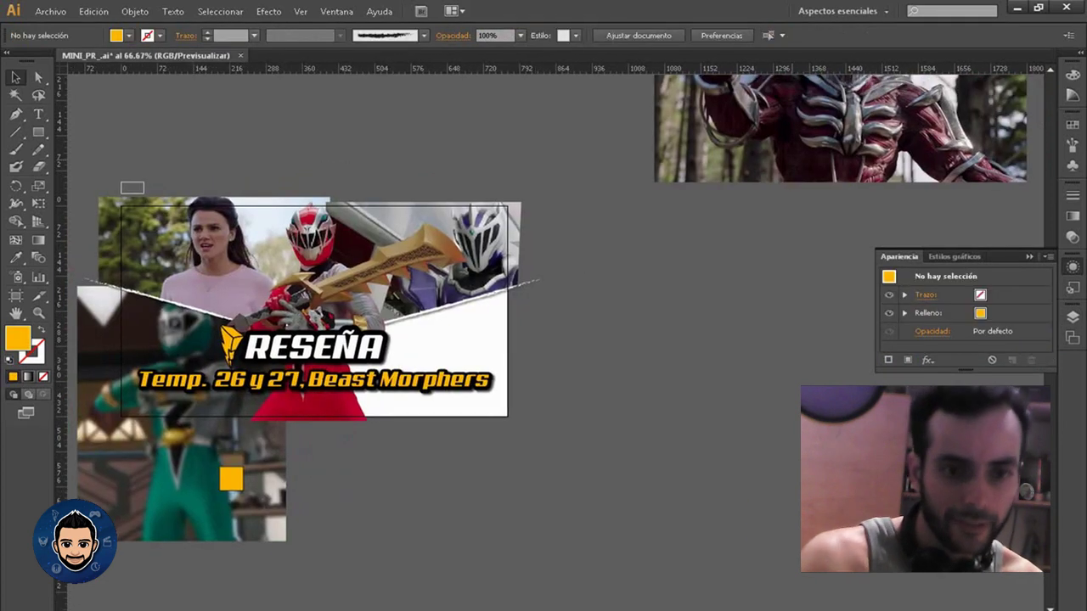
Bring the Lord Zedd photo onto the thumbnail, shrink it and position it at the lower right
left_click_drag(828, 124, 607, 479)
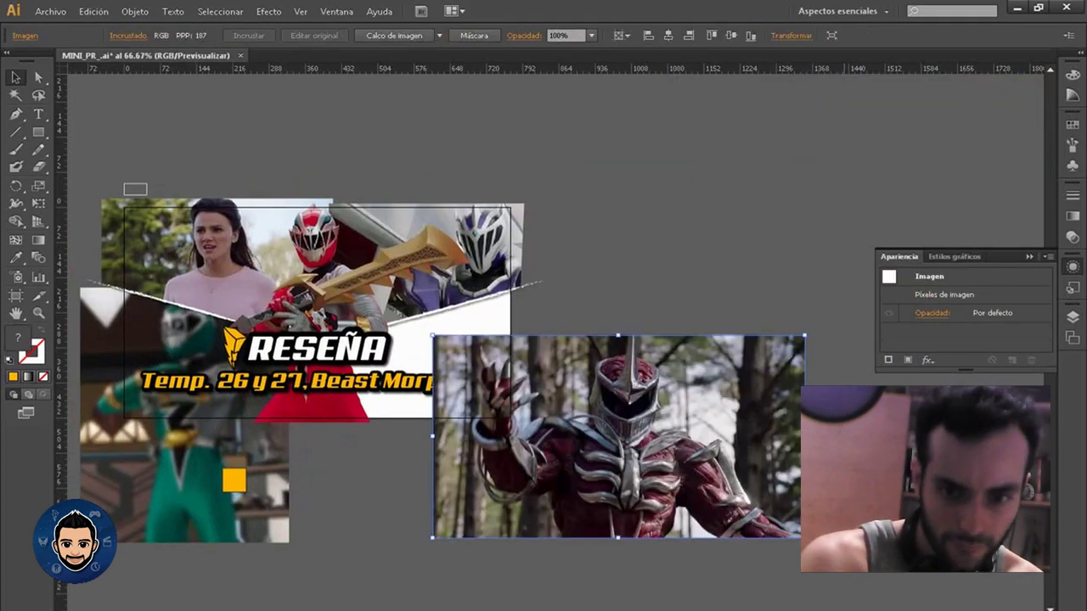
mouse_move(804, 537)
left_mouse_down()
mouse_move(728, 498)
mouse_move(847, 514)
left_mouse_up()
mouse_move(801, 475)
left_mouse_down()
mouse_move(675, 443)
mouse_move(664, 429)
left_mouse_up()
right_click(664, 430)
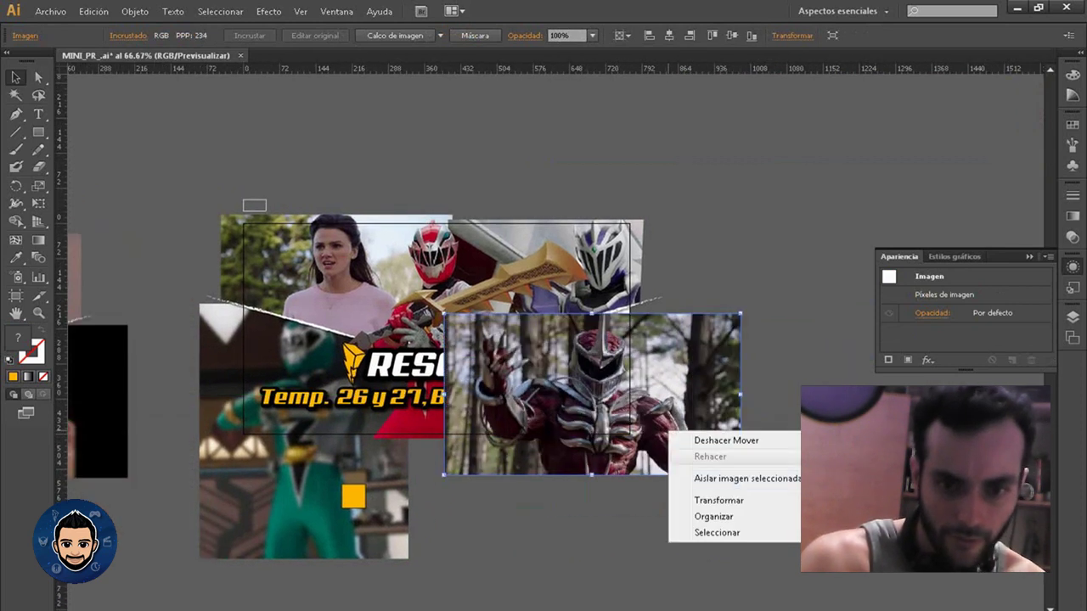
key("Escape")
Move the Lord Zedd photo into layer Capa 3 and resize it from its corner
key("Delete")
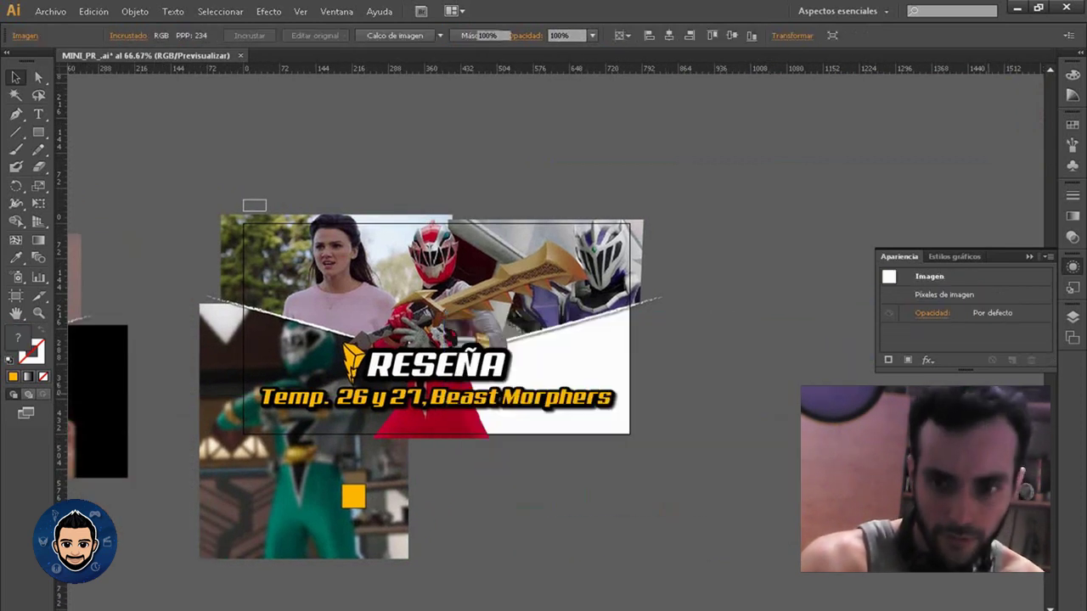
left_click(1072, 316)
left_click(959, 356)
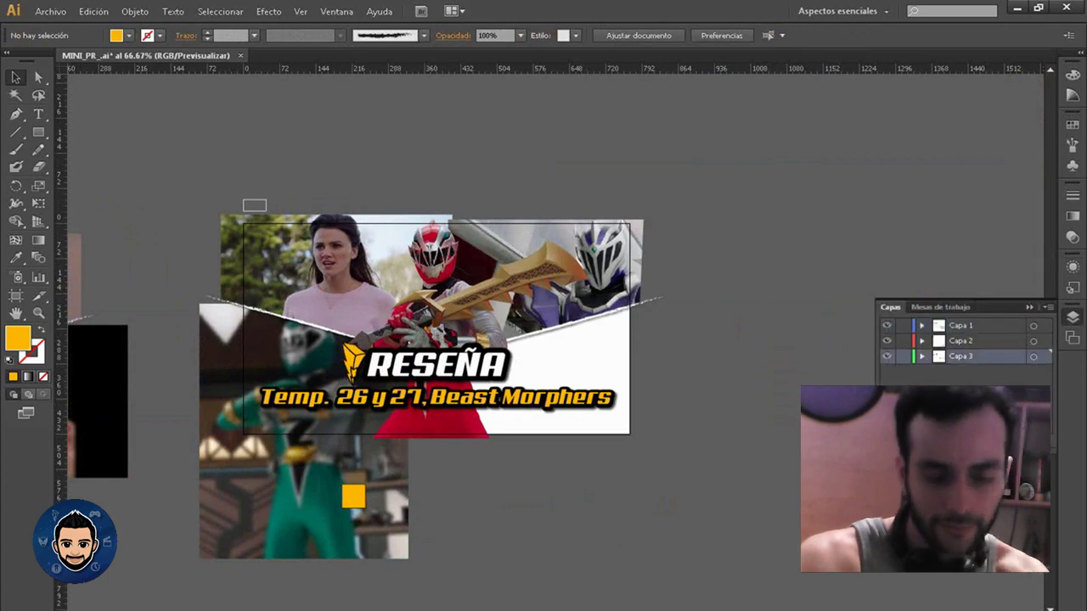
key("ctrl+f")
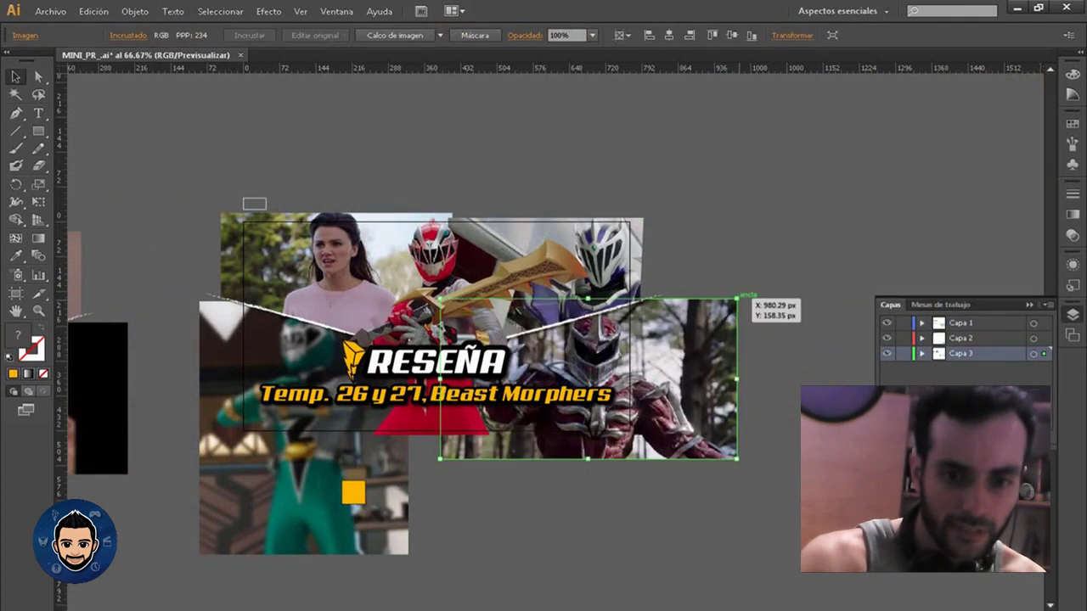
left_click_drag(740, 314, 732, 301)
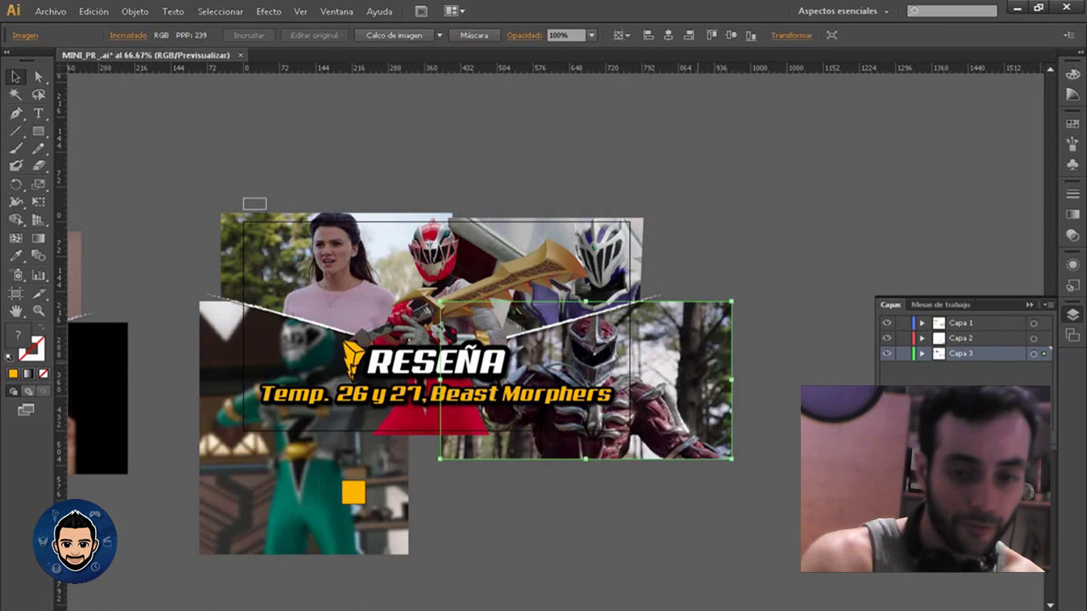
left_click(719, 224)
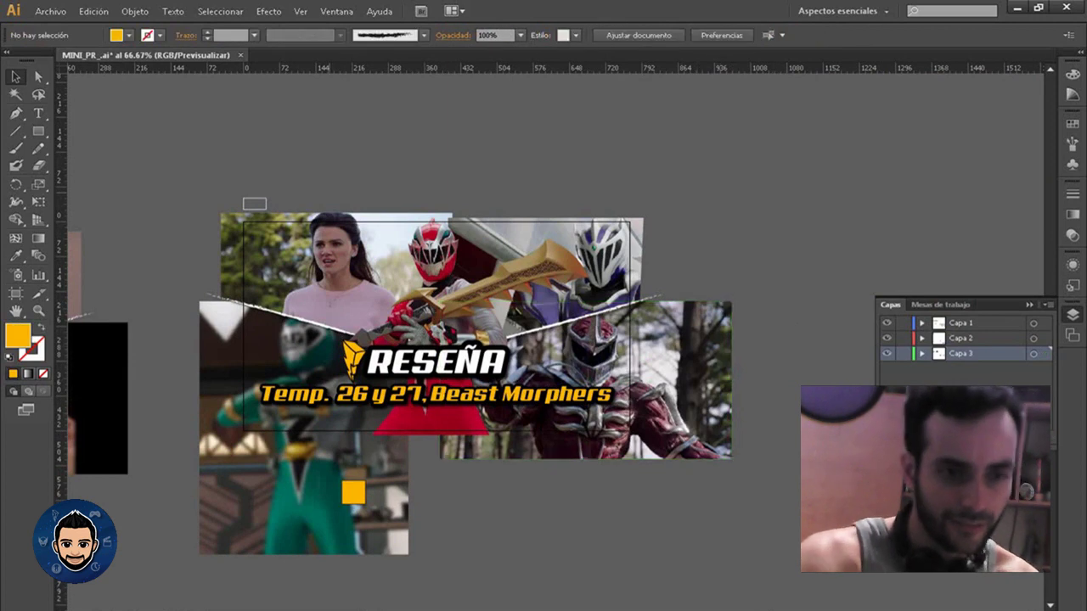
Draw a rectangle over the Lord Zedd photo and clip the photo to it
key("m")
mouse_move(467, 435)
left_mouse_down()
mouse_move(646, 344)
mouse_move(634, 299)
left_mouse_up()
key("v")
left_click(679, 382)
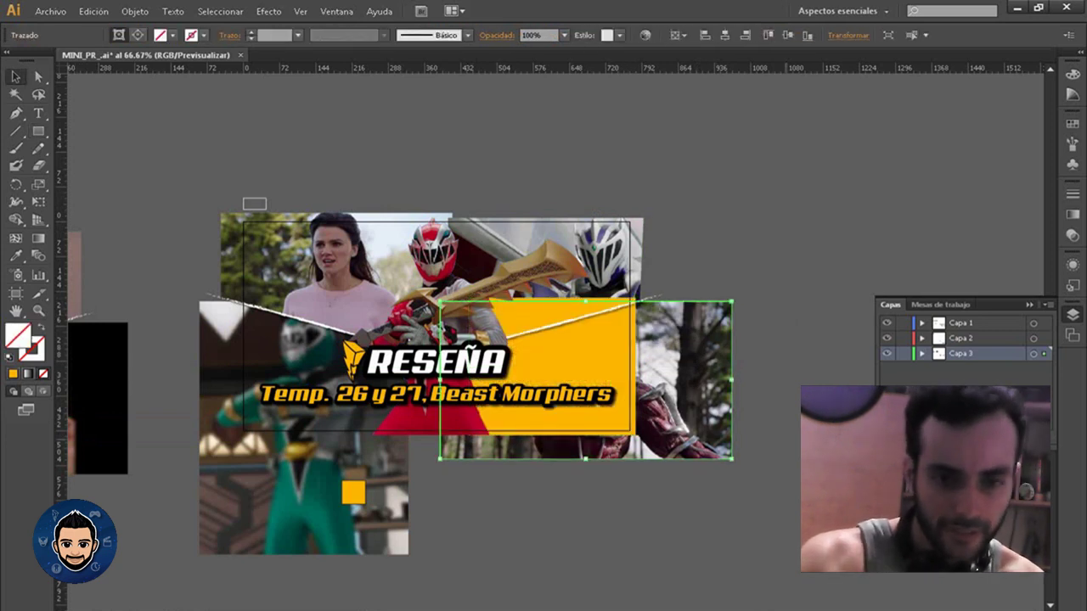
left_click(595, 339, "shift")
key("ctrl+7")
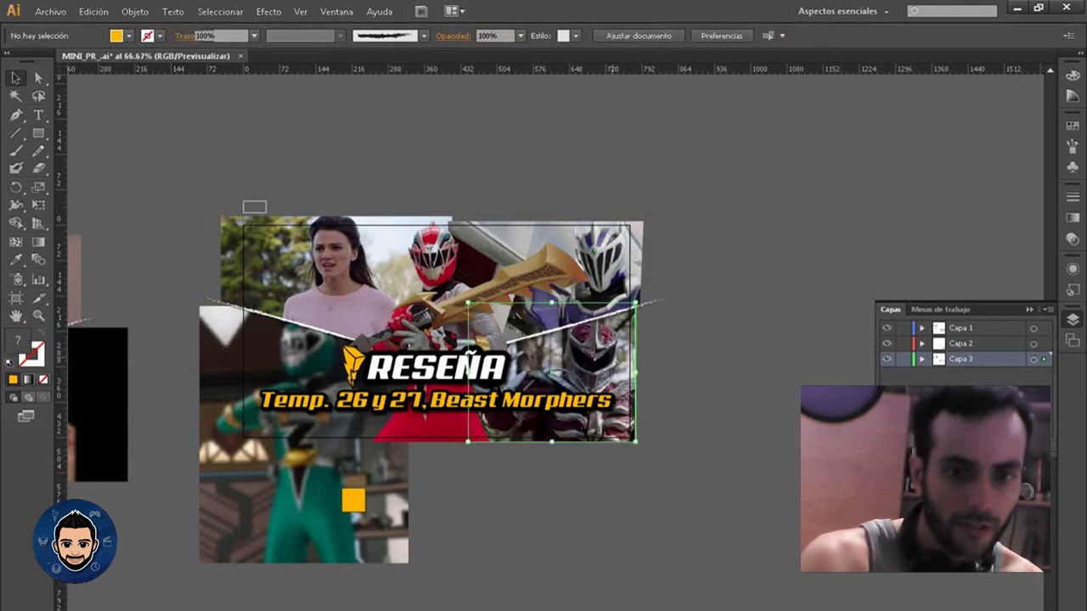
Apply a Gaussian blur with radius 8 to the clipped Lord Zedd photo
double_click(552, 374)
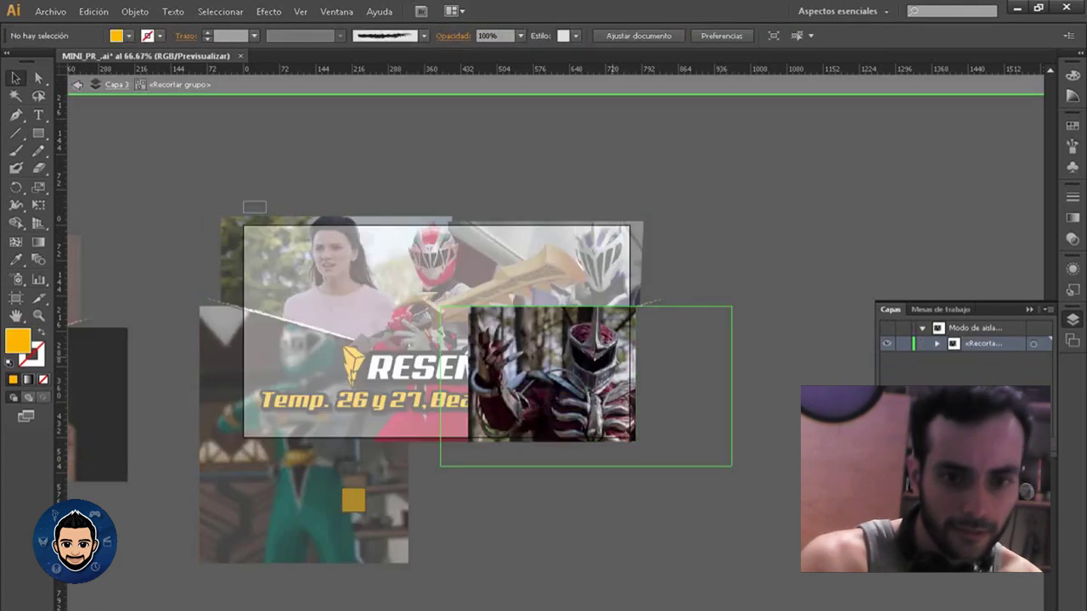
double_click(552, 374)
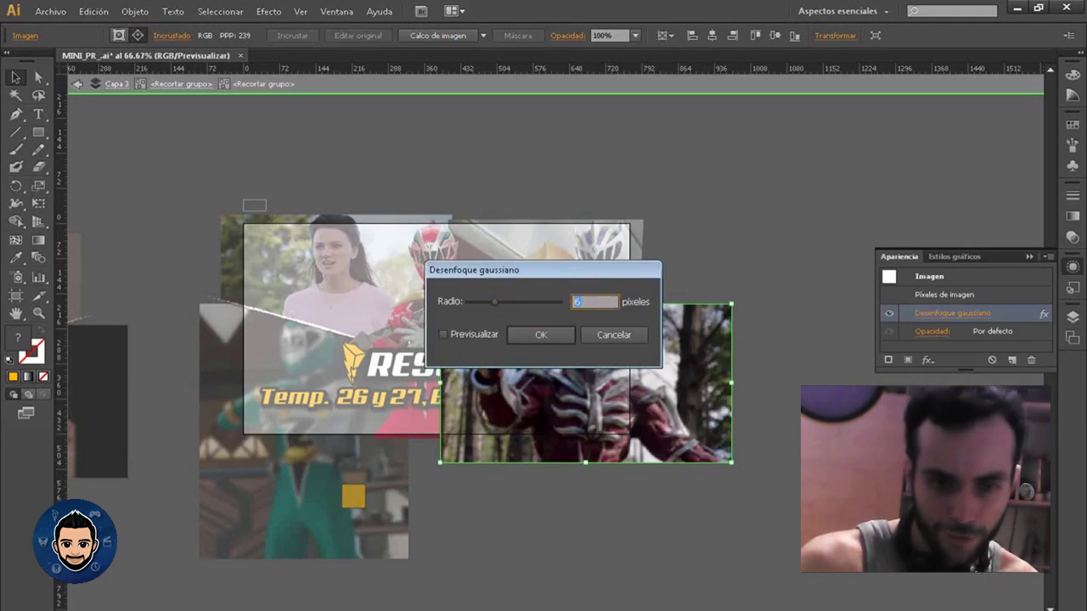
type("8")
key("Return")
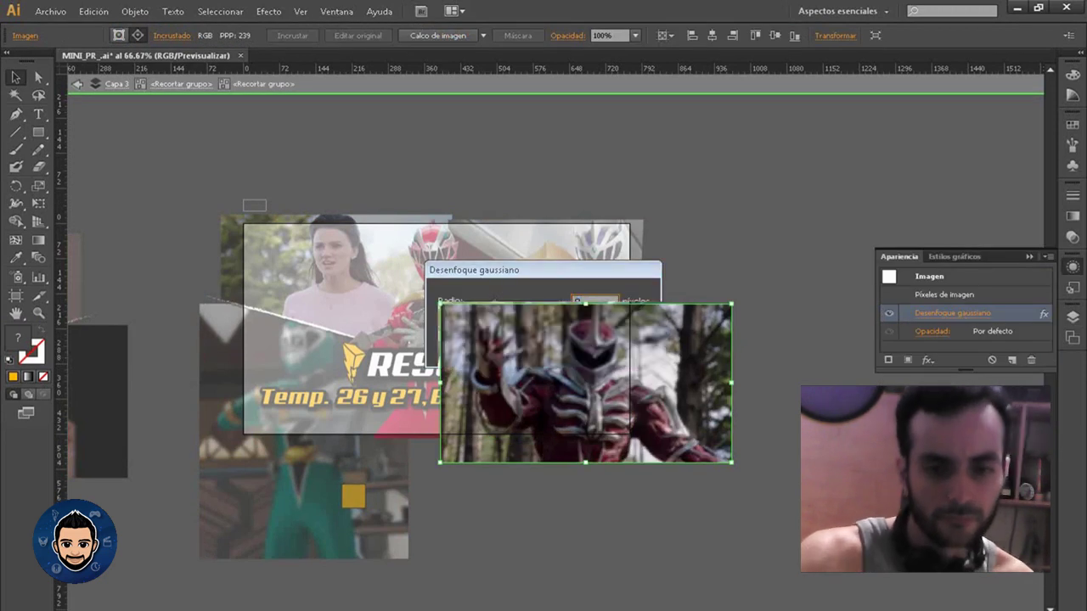
key("Escape")
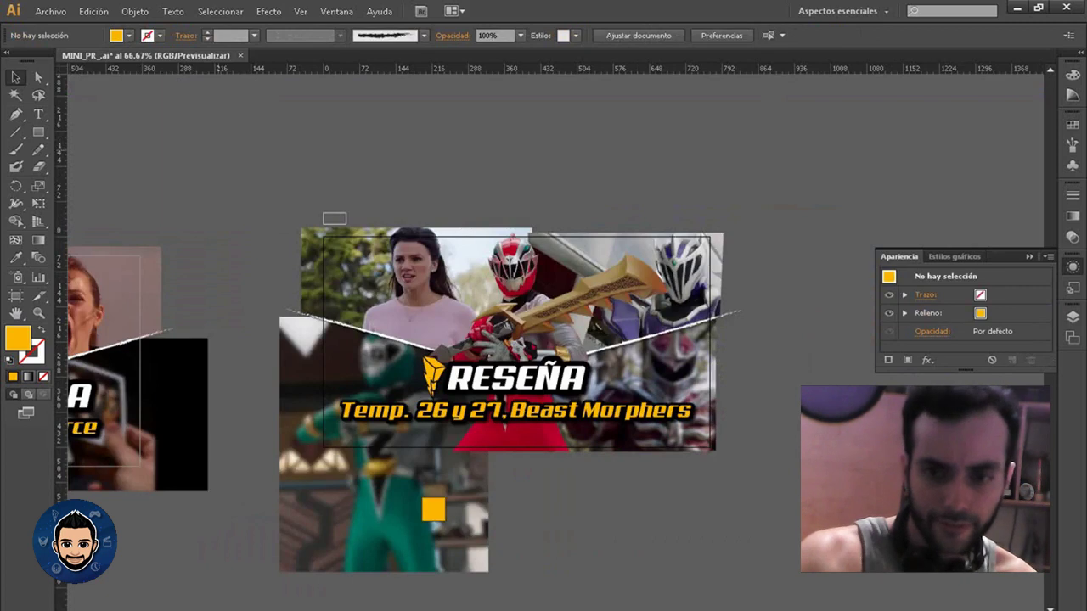
Duplicate the subtitle and change the upper line's season numbers to 'Temp. 28 y 28'
key("shift+F6")
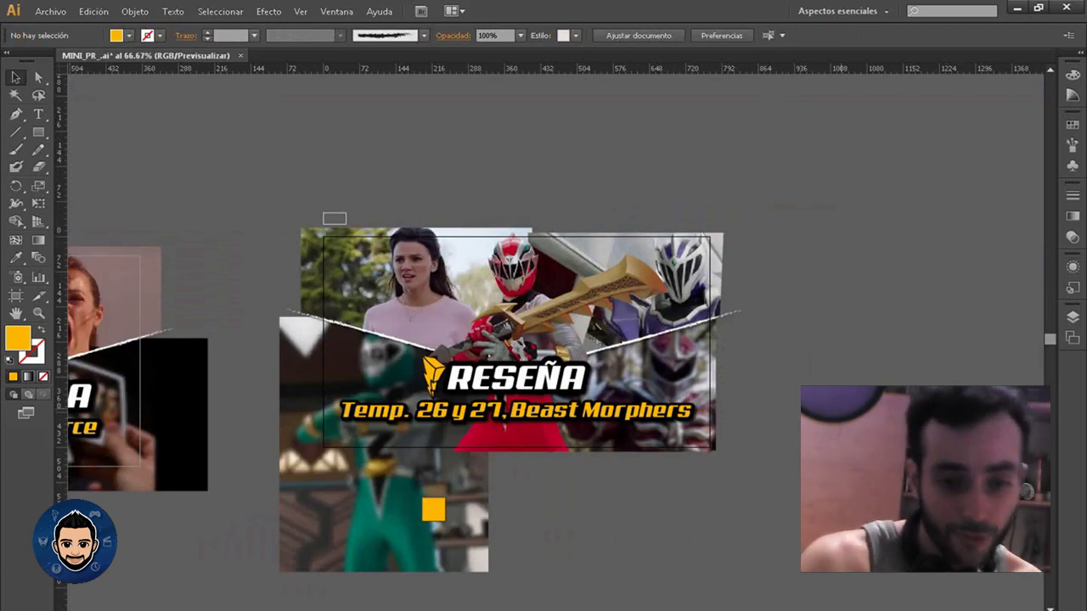
double_click(510, 408)
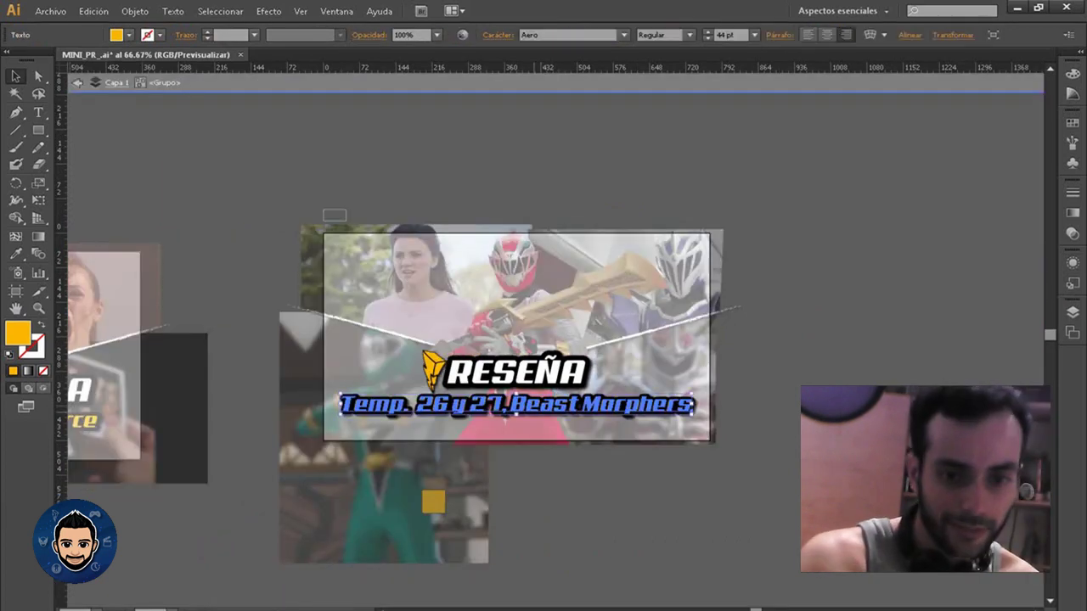
left_click_drag(568, 405, 567, 428)
left_click(38, 112)
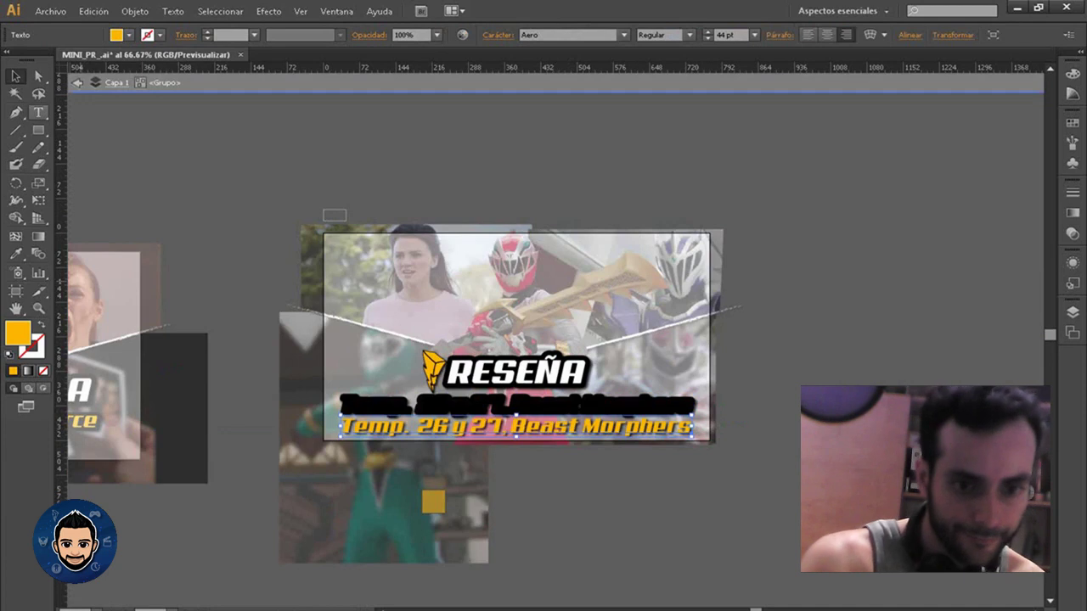
left_click_drag(418, 404, 448, 404)
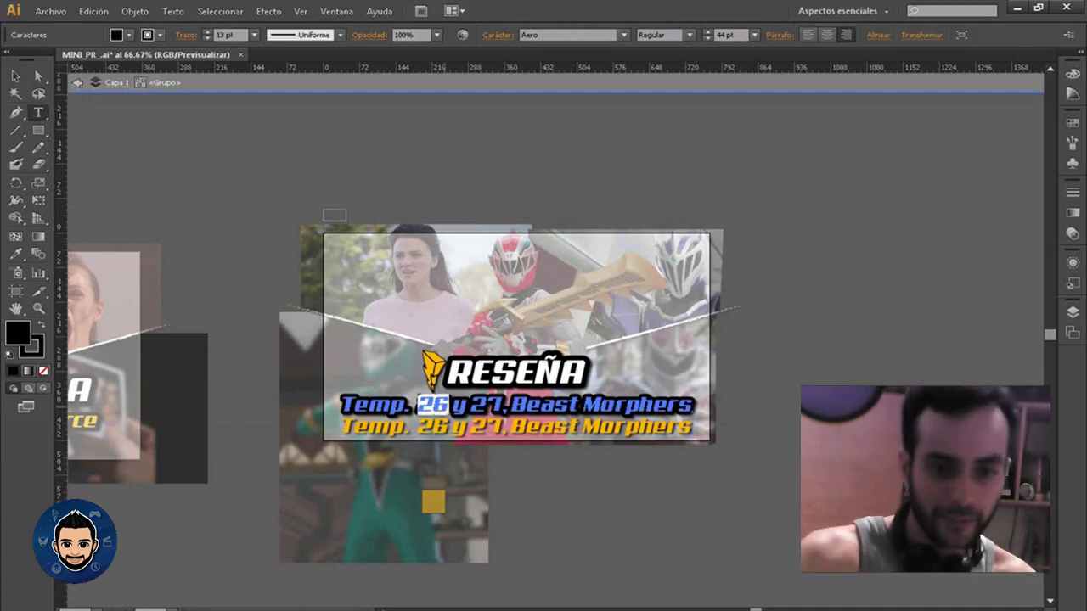
type("28")
left_click_drag(472, 404, 502, 404)
type("28")
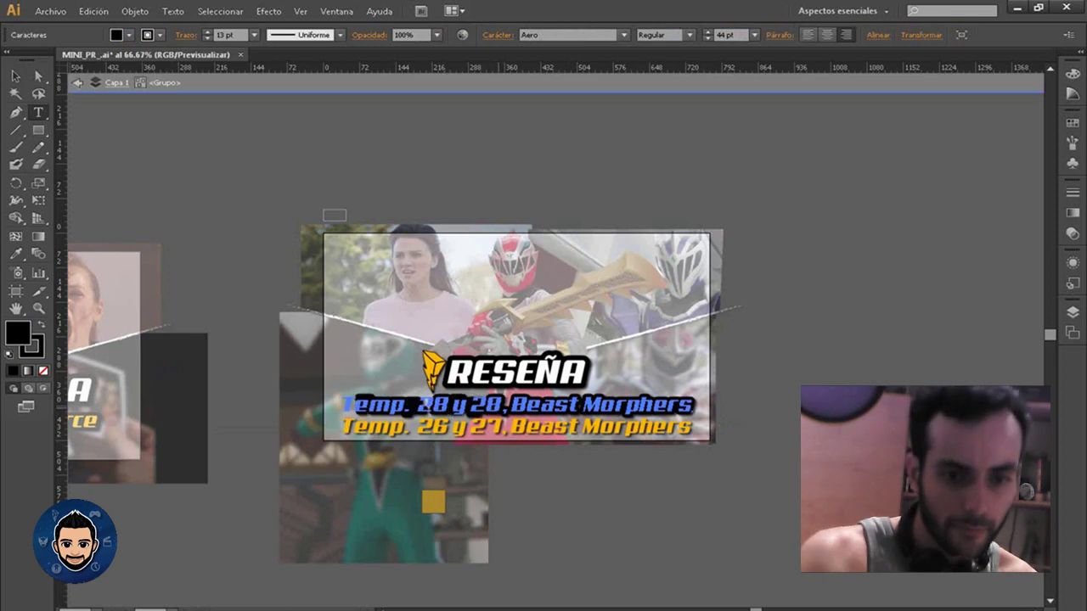
Replace 'Beast Morphers' with 'Dino Fury' in the upper subtitle line
left_click_drag(341, 426, 693, 426)
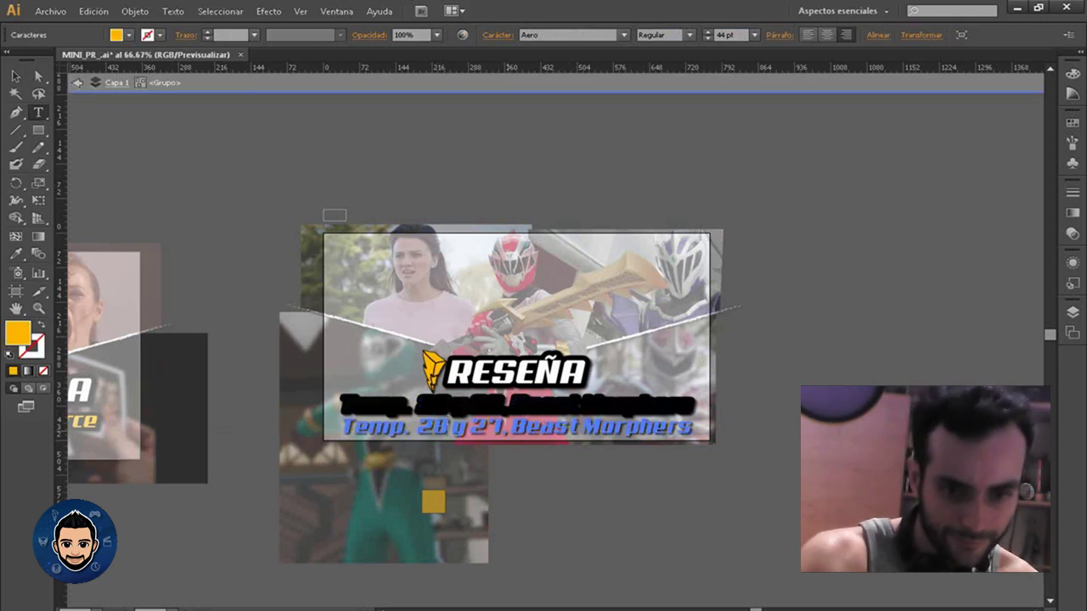
left_click_drag(489, 427, 499, 427)
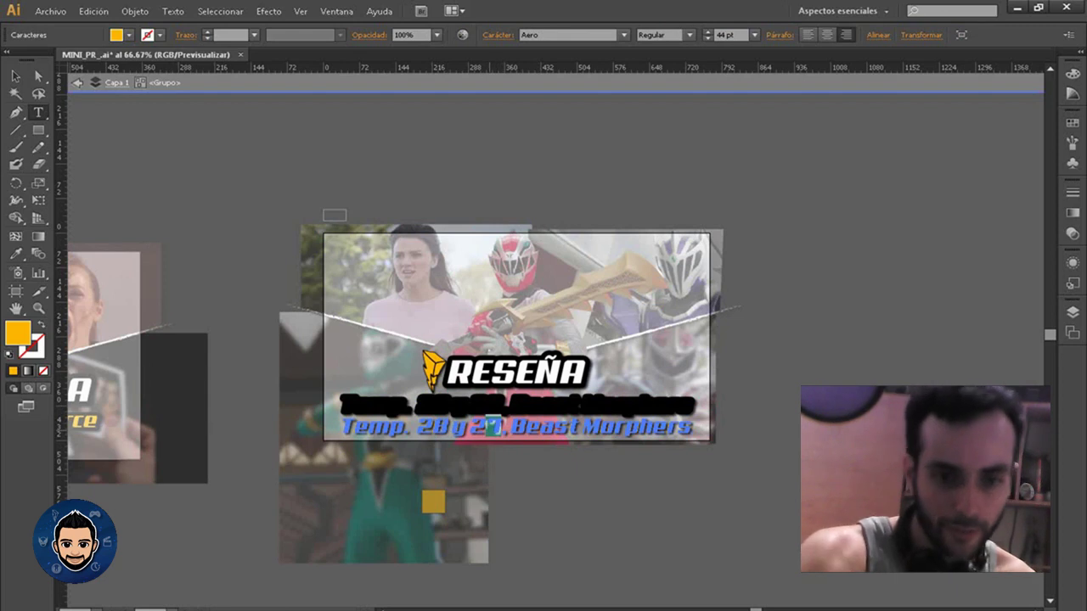
type("9")
left_click_drag(511, 404, 693, 404)
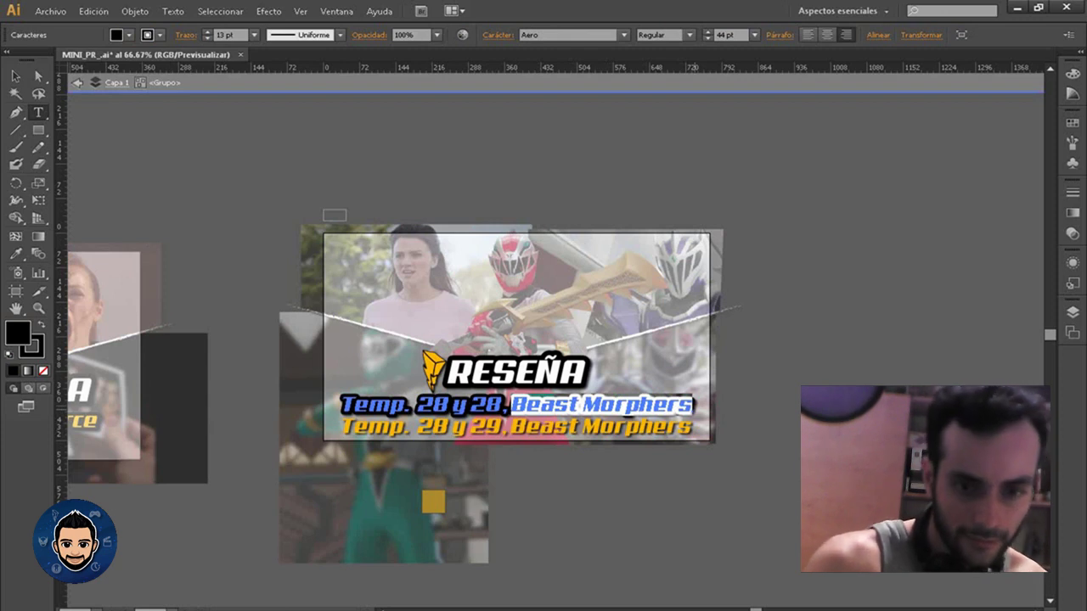
type("D")
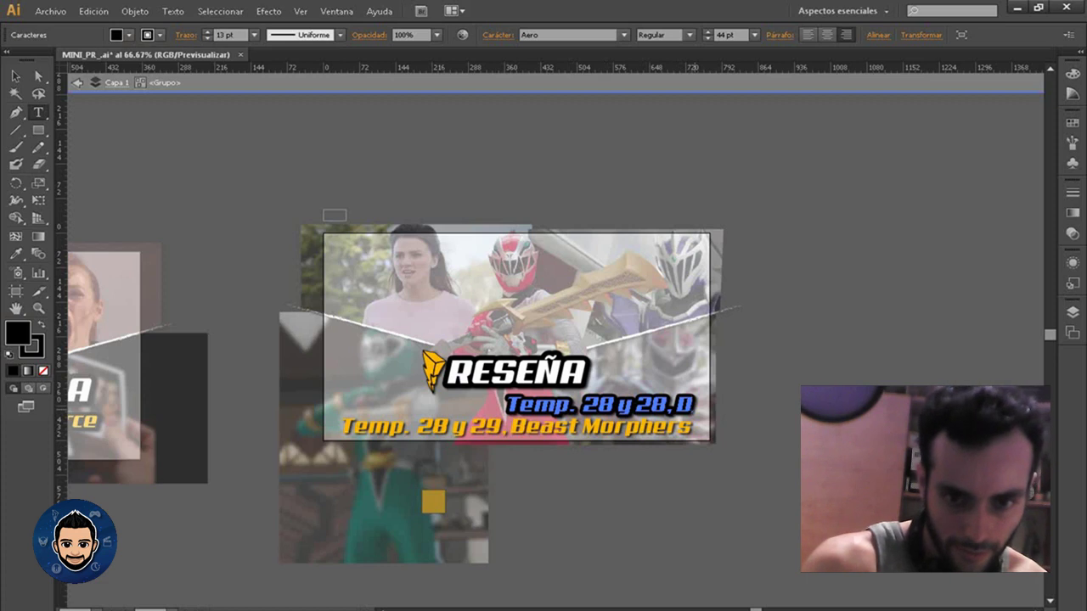
key("BackSpace")
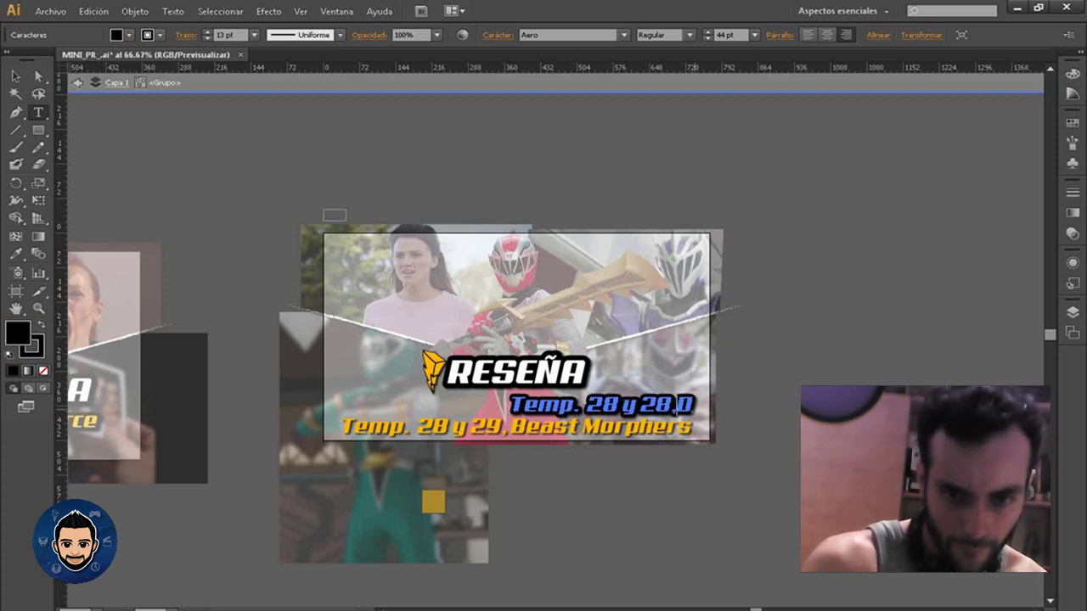
type("D")
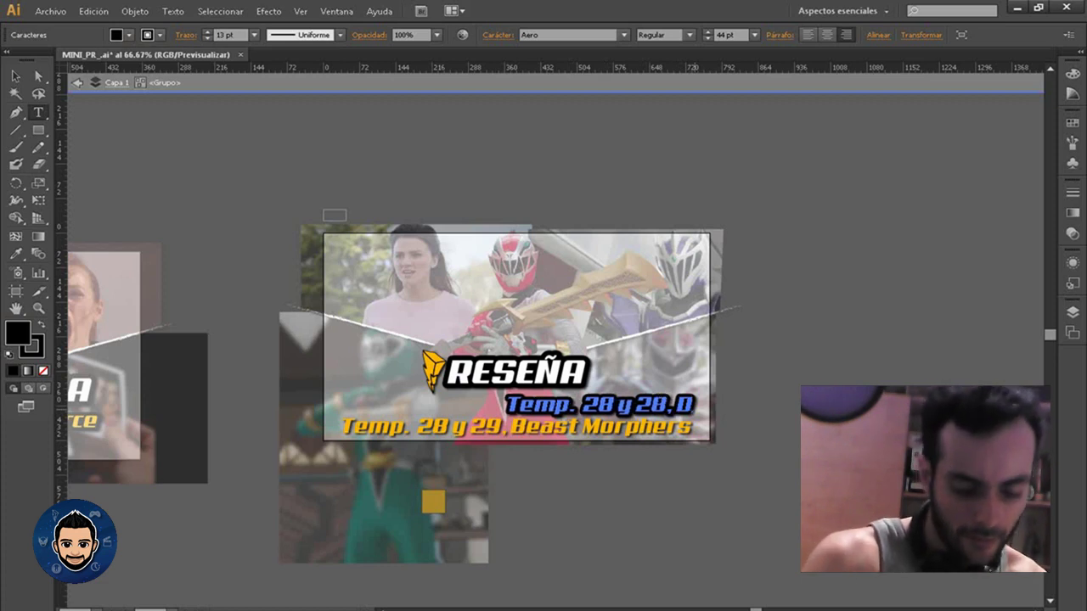
type("ino")
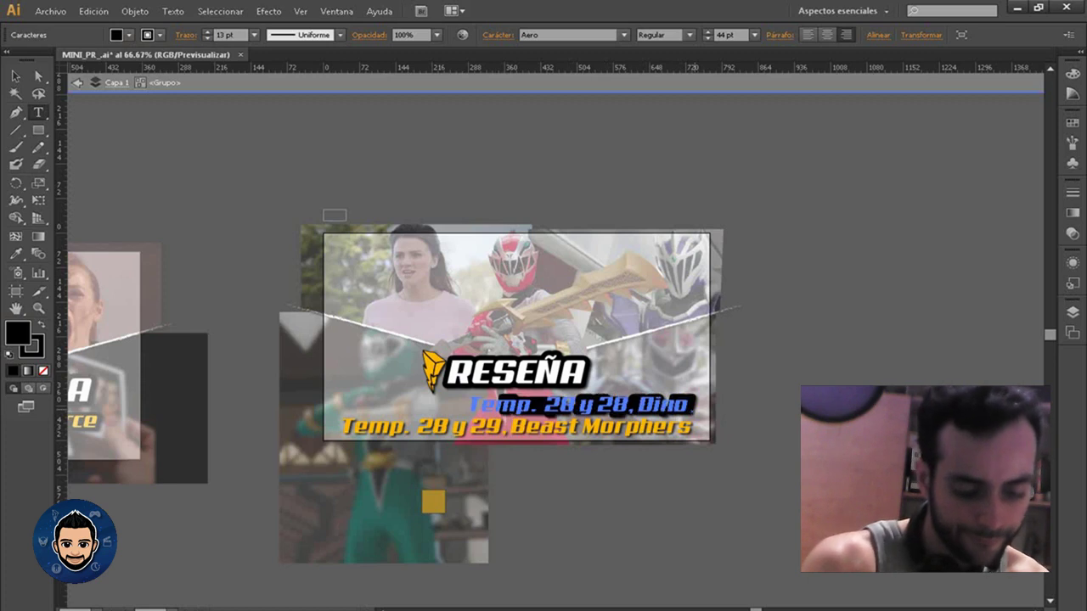
type(" Fury")
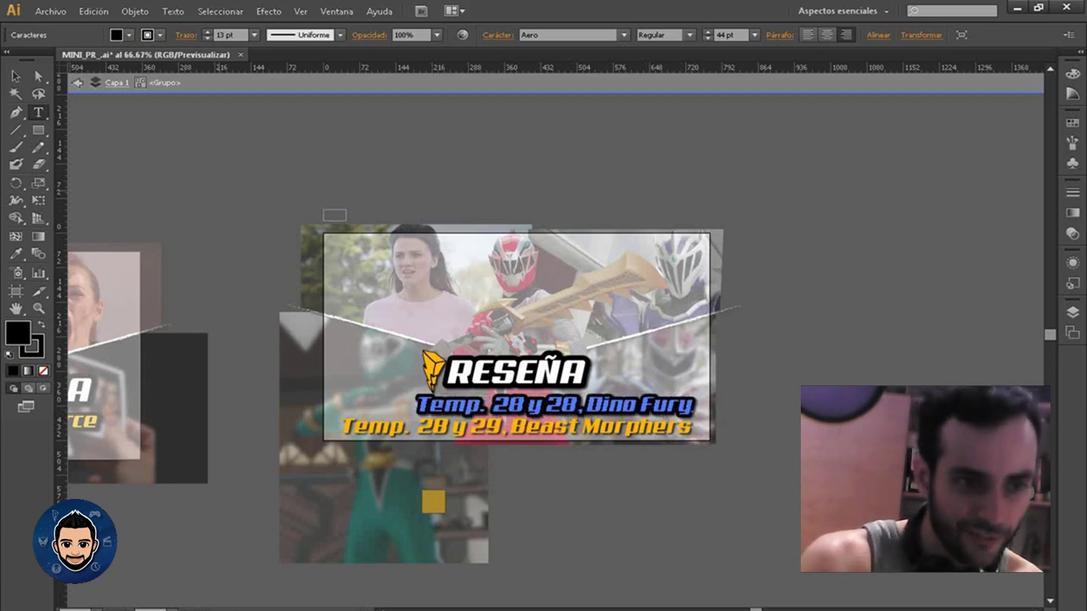
key("Escape")
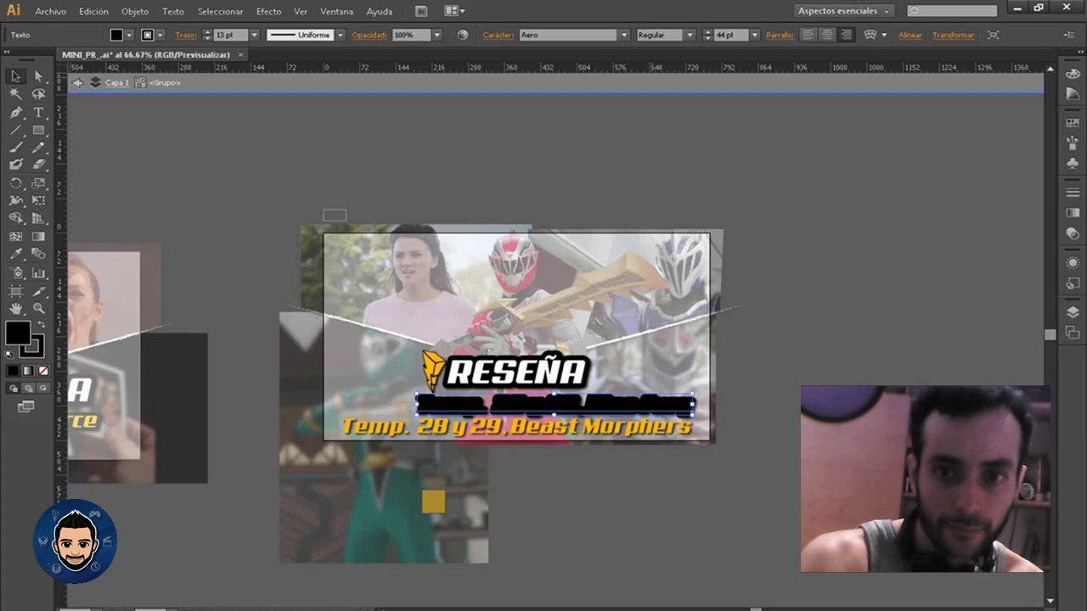
Centre the blue subtitle, then retype the yellow line to read 'Temp. 28 y 29, Dino Fury'
left_click(909, 35)
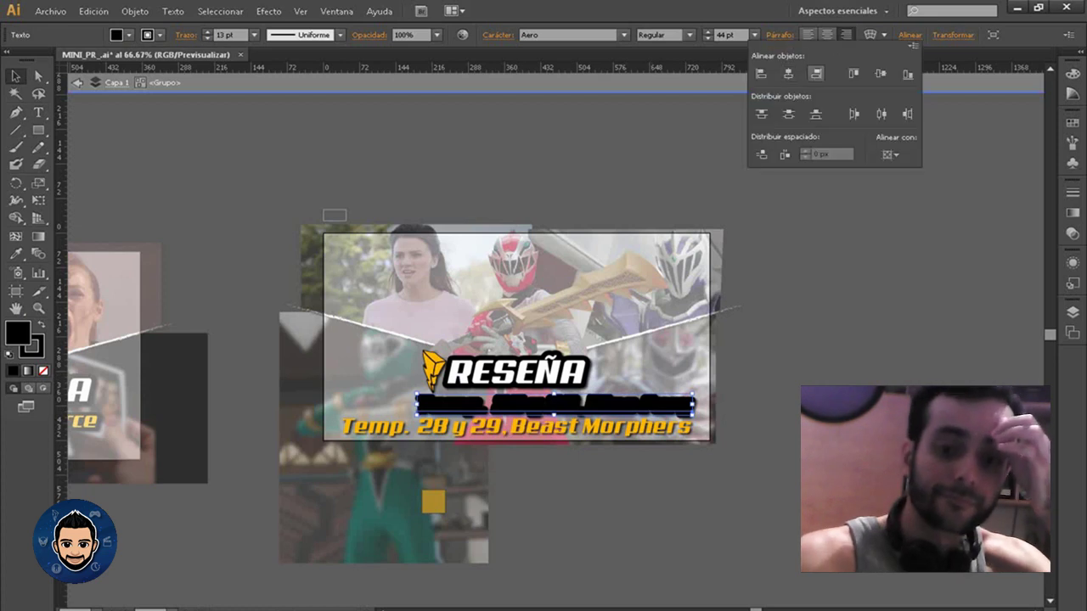
left_click(788, 74)
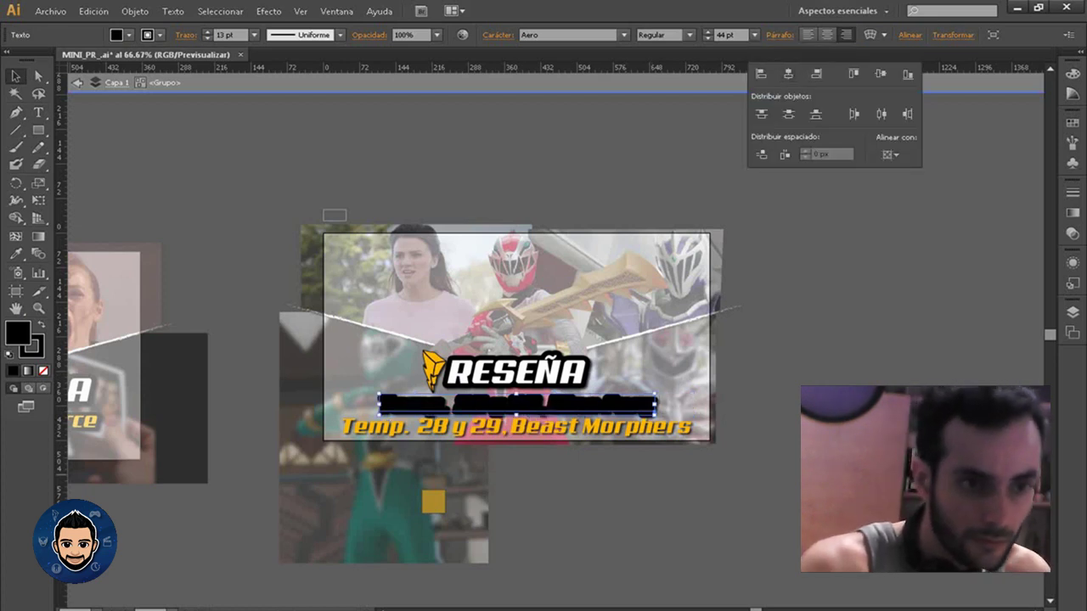
double_click(518, 426)
key("ctrl+a")
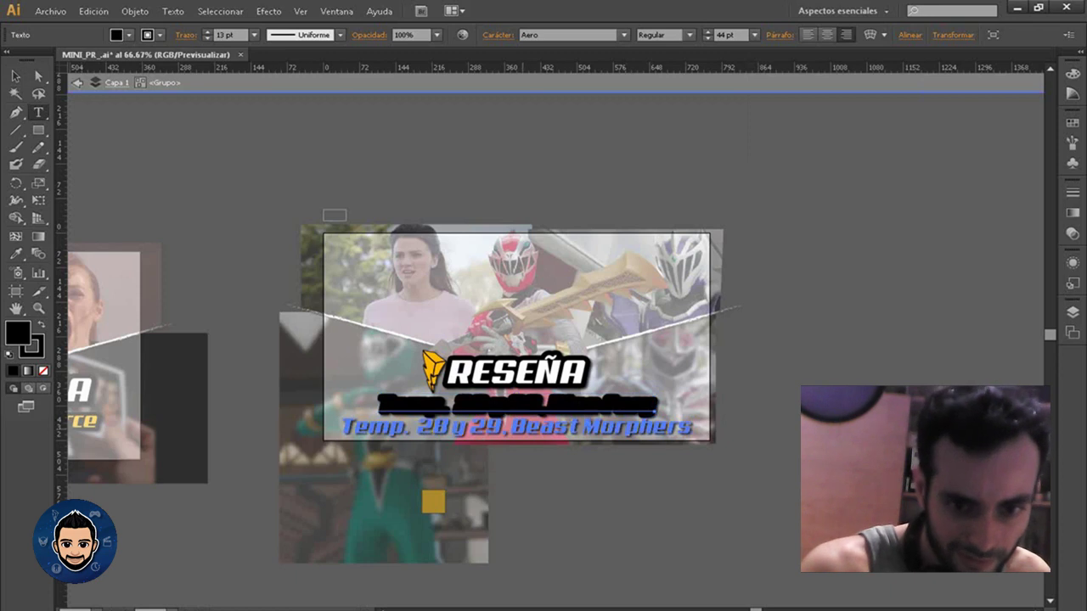
left_click_drag(469, 426, 693, 426)
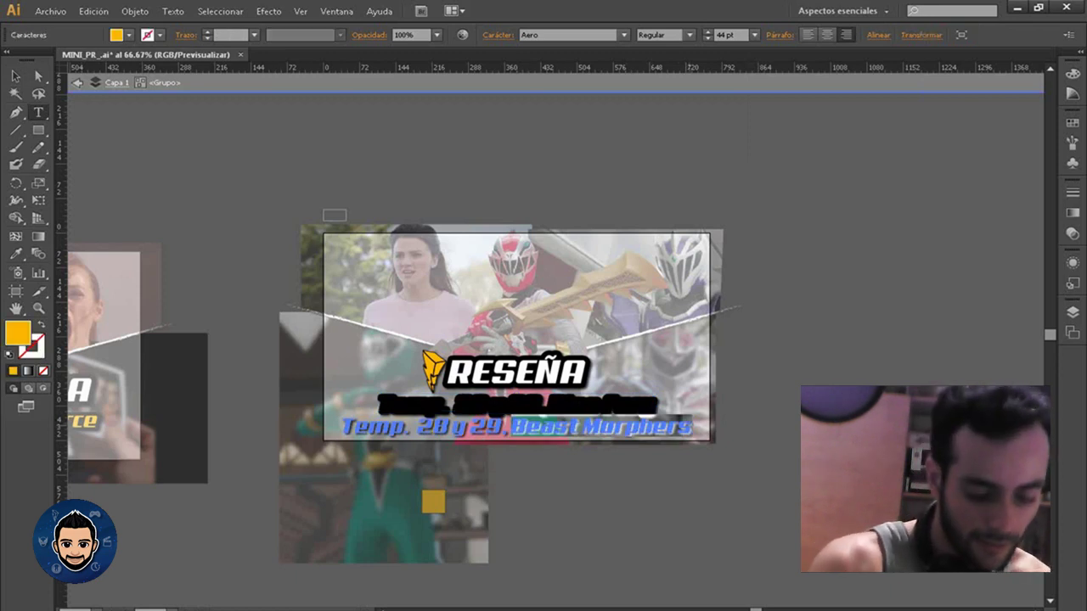
type("29. D")
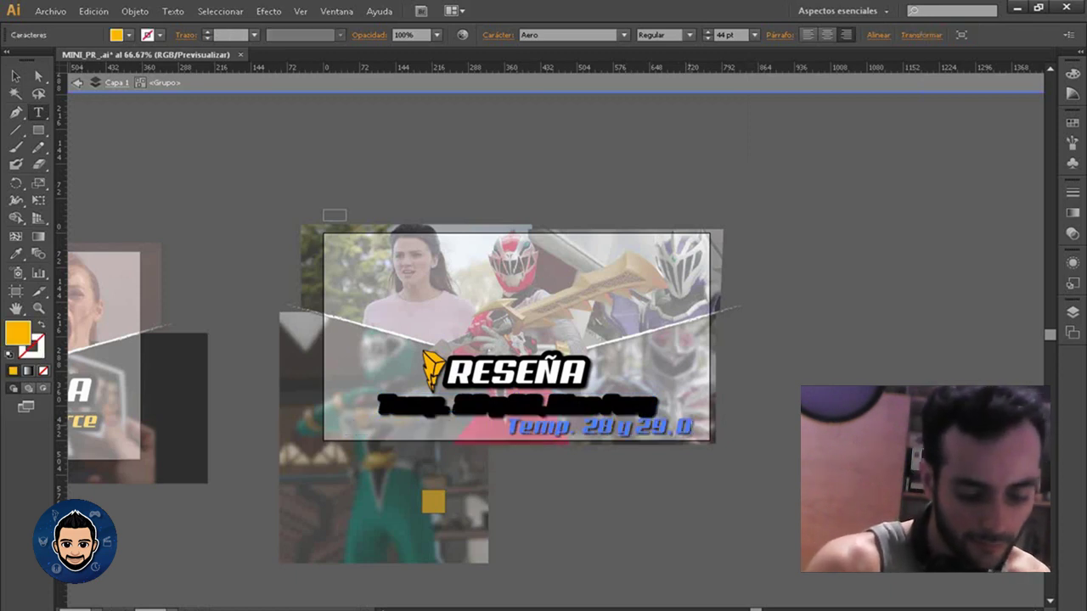
type("ino Fury")
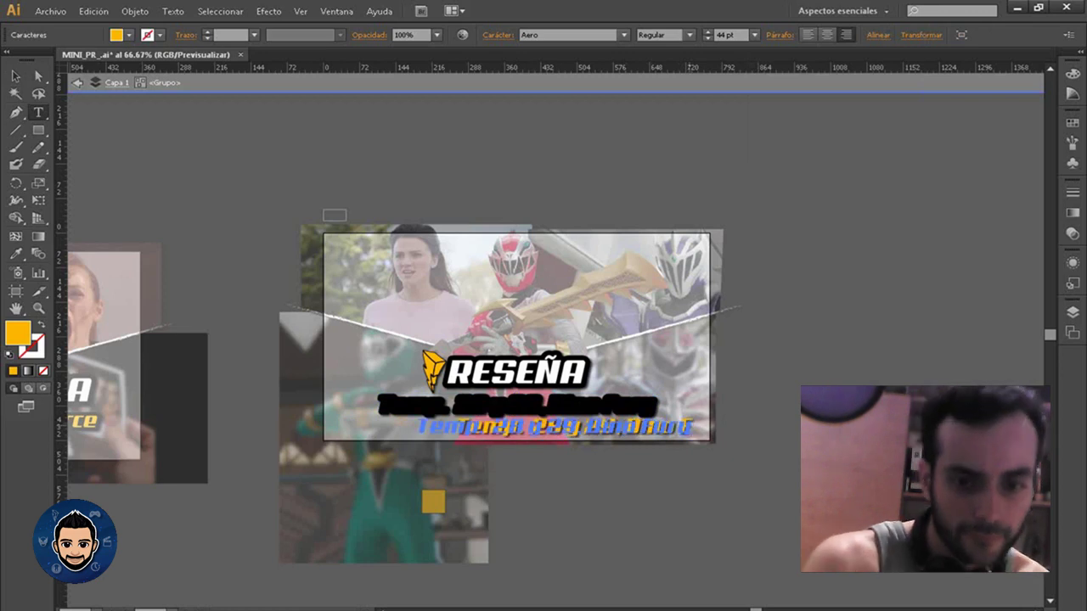
key("Escape")
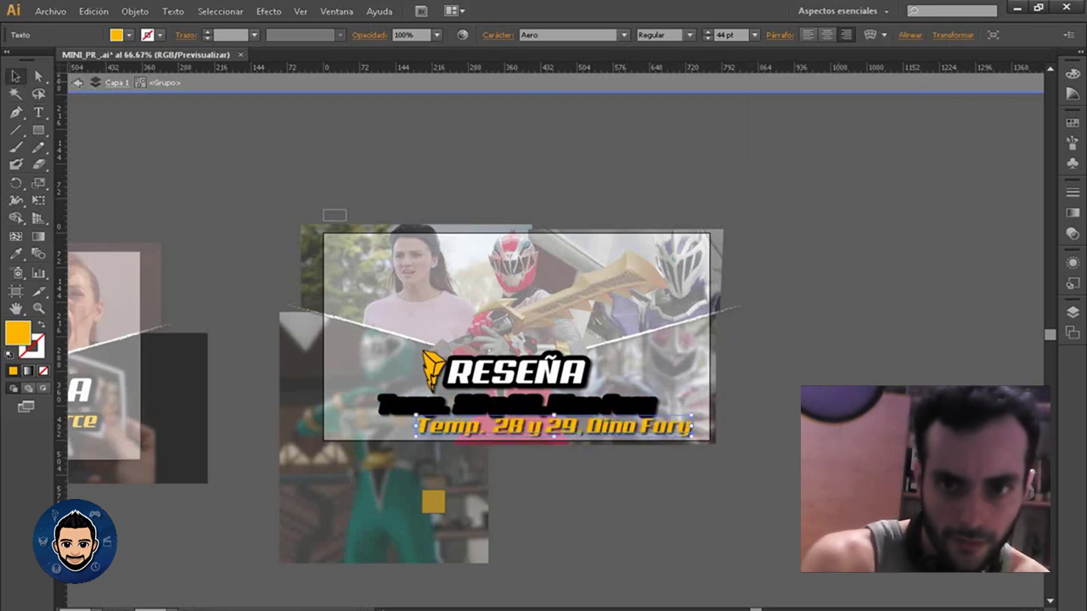
Horizontally centre the yellow subtitle under the line above and exit isolation mode
left_click(909, 35)
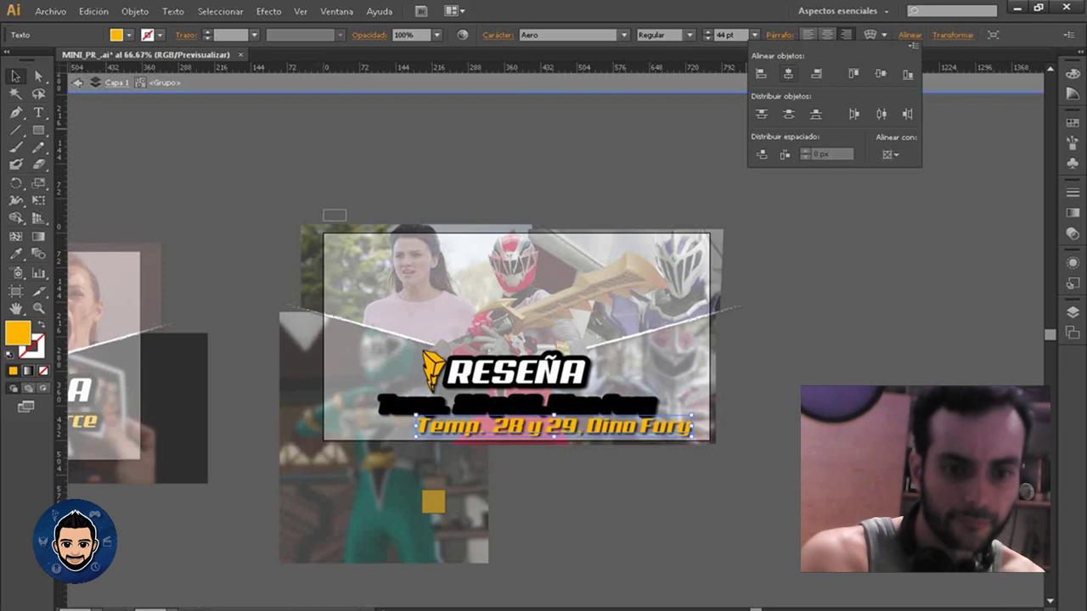
left_click(788, 74)
key("Escape")
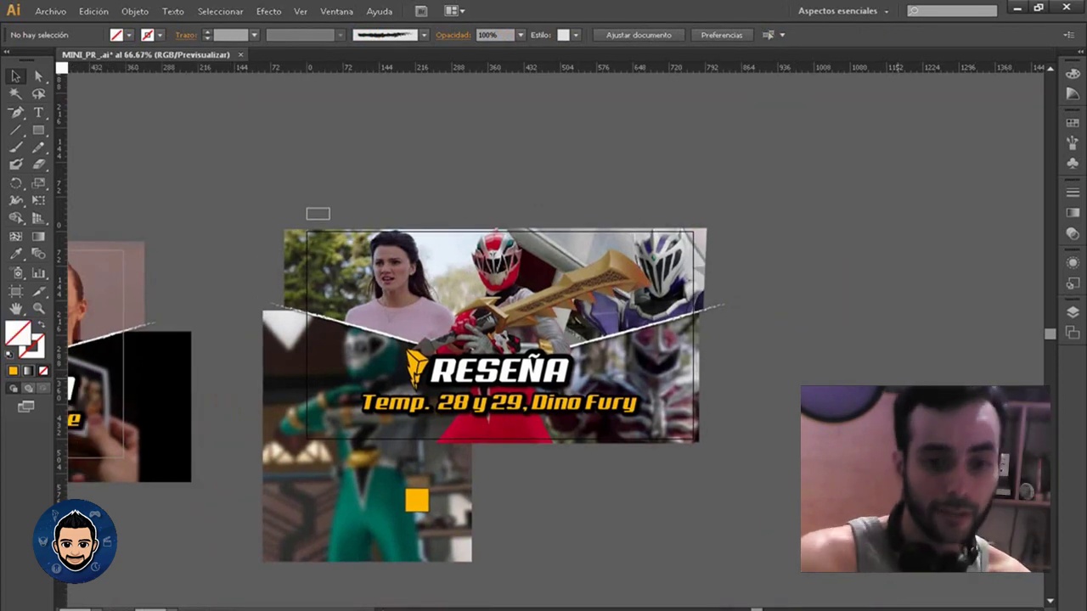
Give the red ranger a Sombra paralela: 5 px X/Y offset, 3 px blur, darkness-based shading
left_click(497, 272)
left_click(1072, 267)
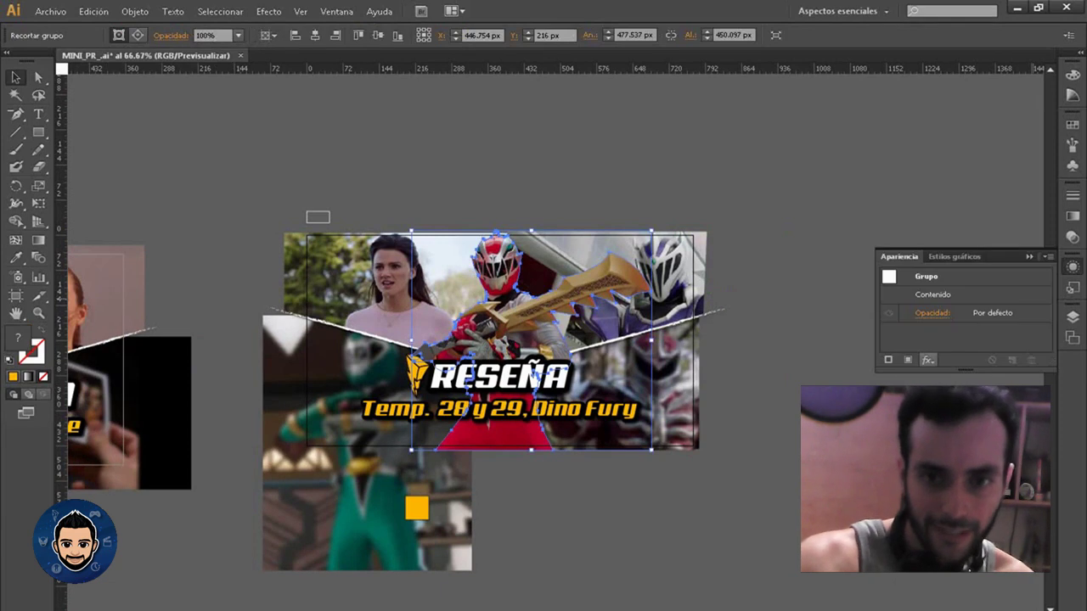
left_click(928, 360)
left_click(951, 185)
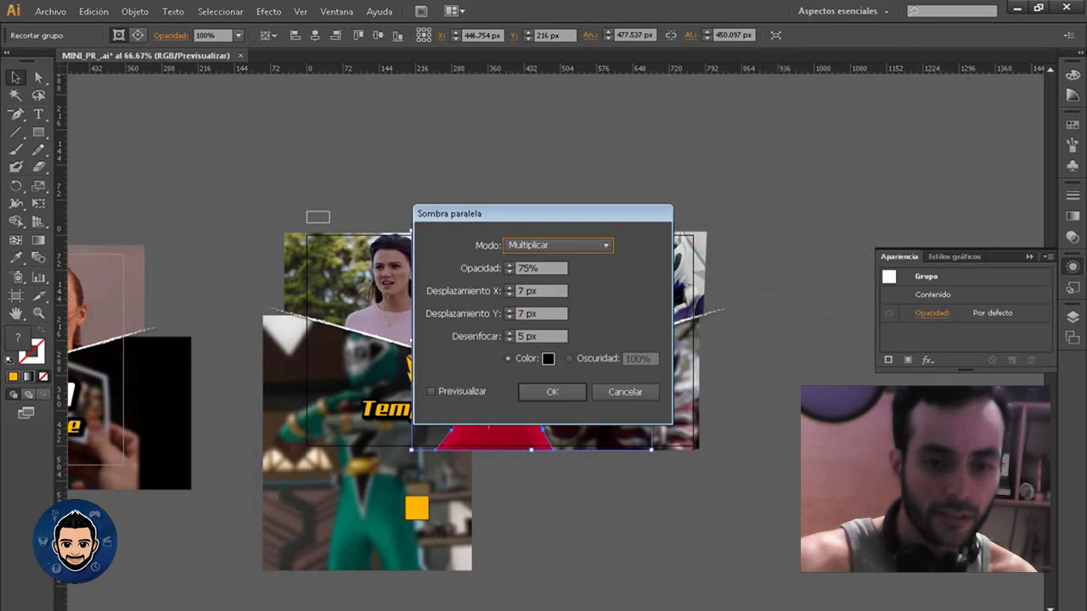
type("3")
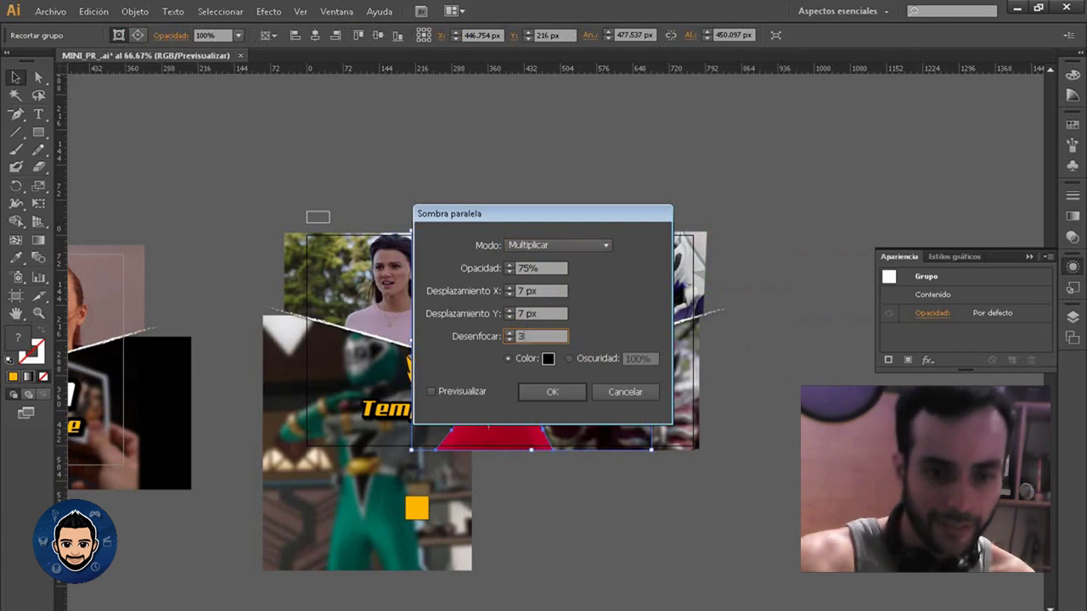
key("shift+Tab")
type("5")
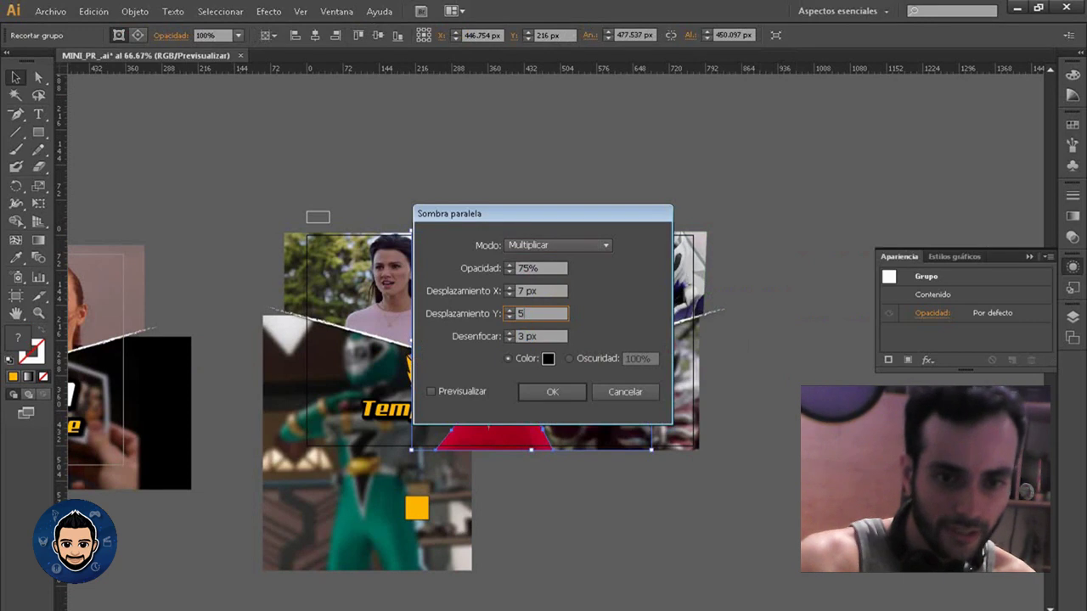
key("shift+Tab")
type("5")
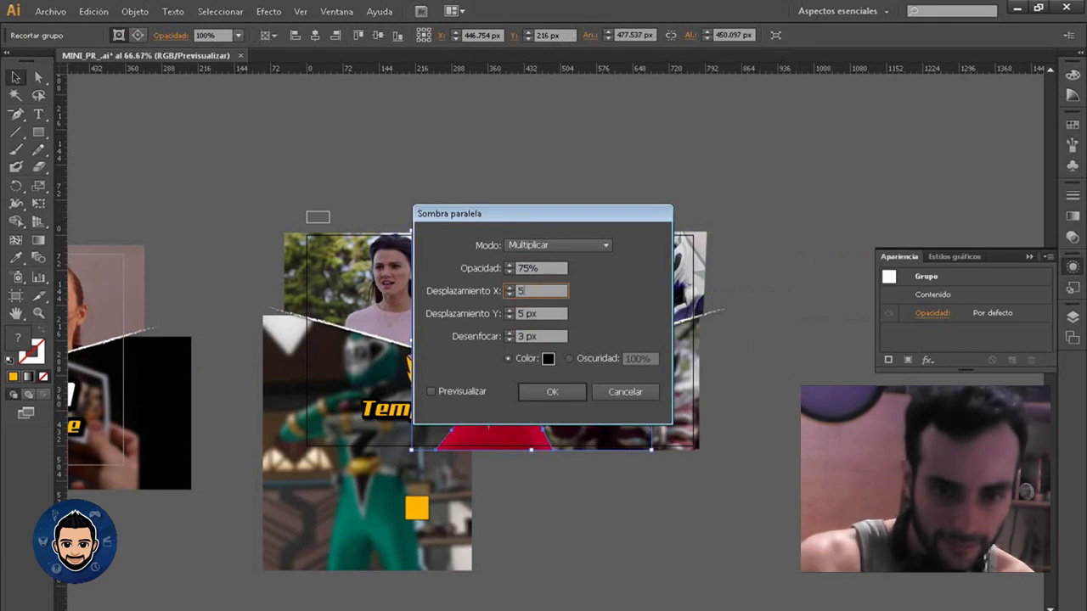
left_click(569, 359)
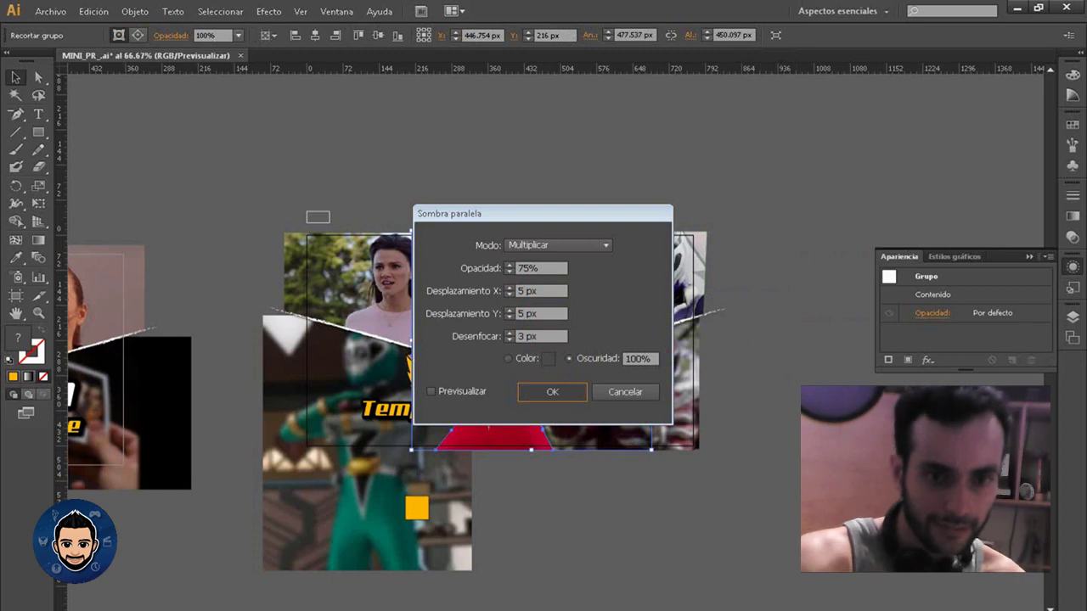
key("Return")
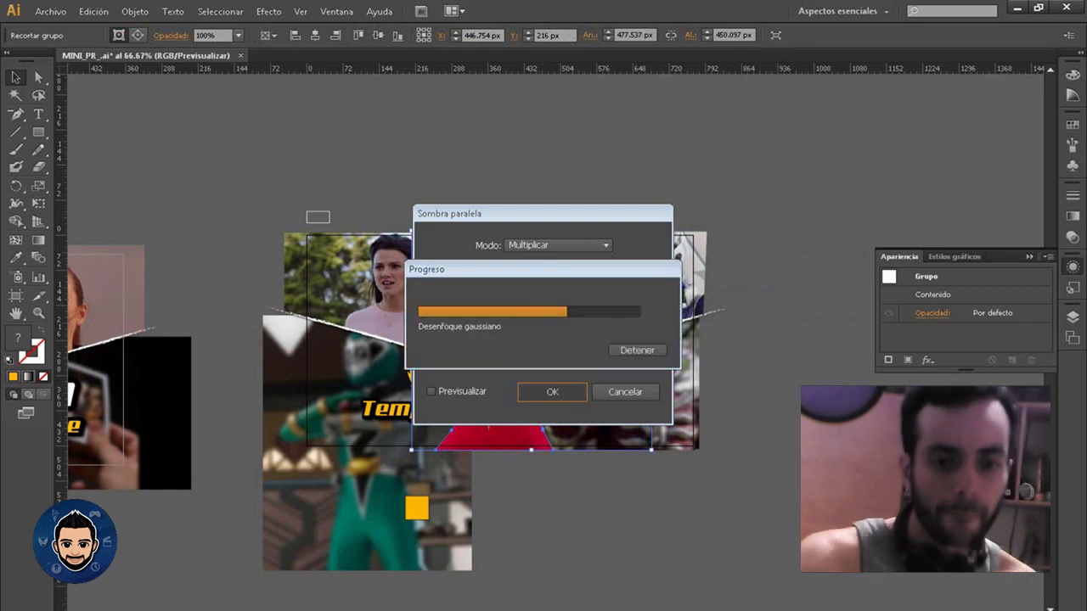
key("ctrl+shift+a")
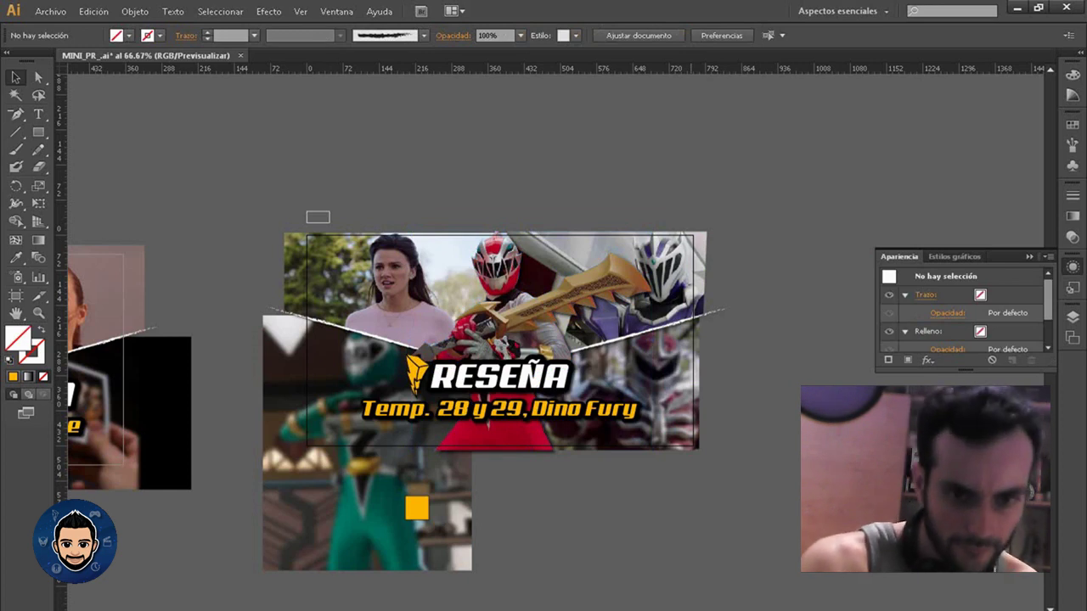
View at 100% and draw a small triangular path below the red ranger
key("ctrl+1")
left_click_drag(509, 340, 525, 335)
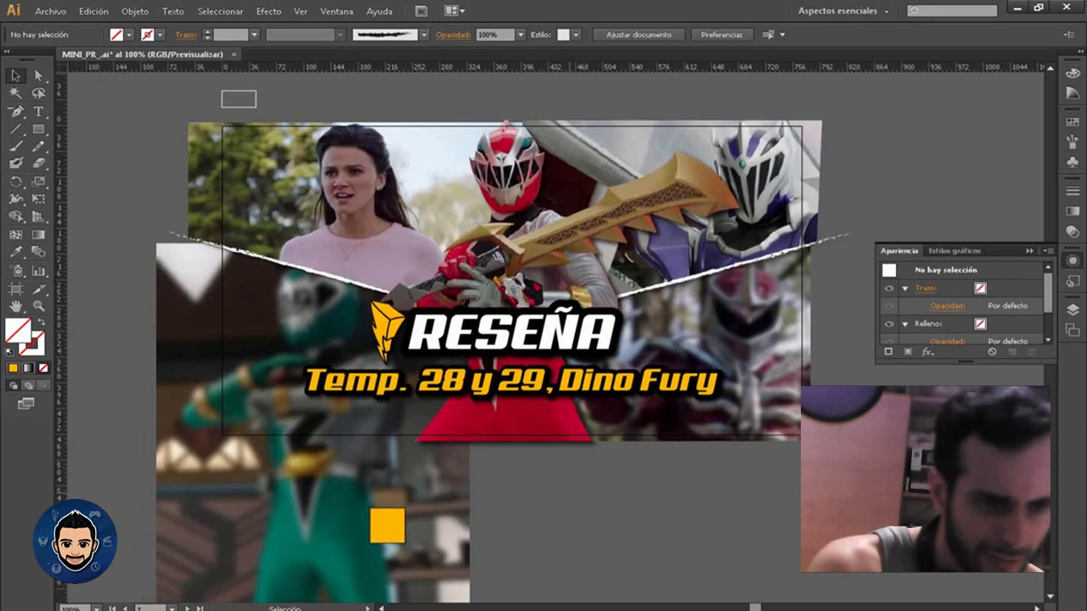
key("p")
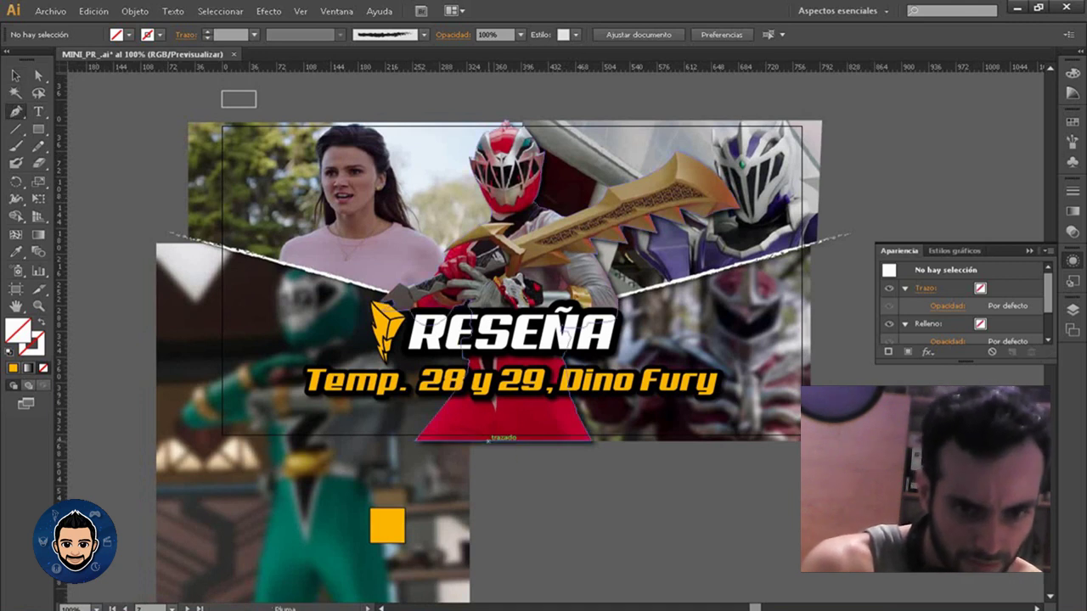
left_click(487, 440)
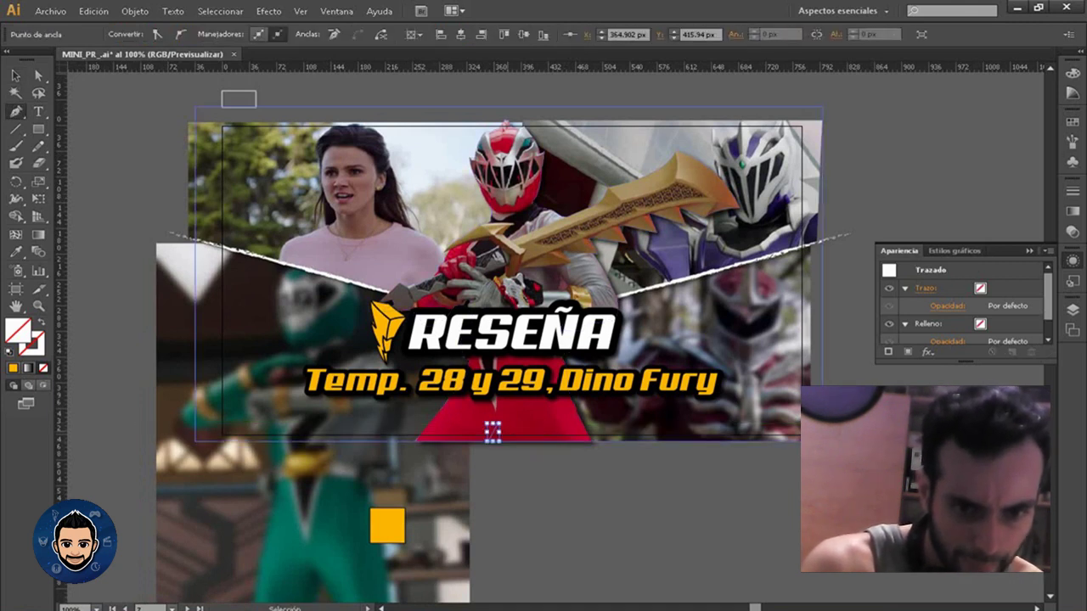
left_click_drag(488, 440, 502, 424)
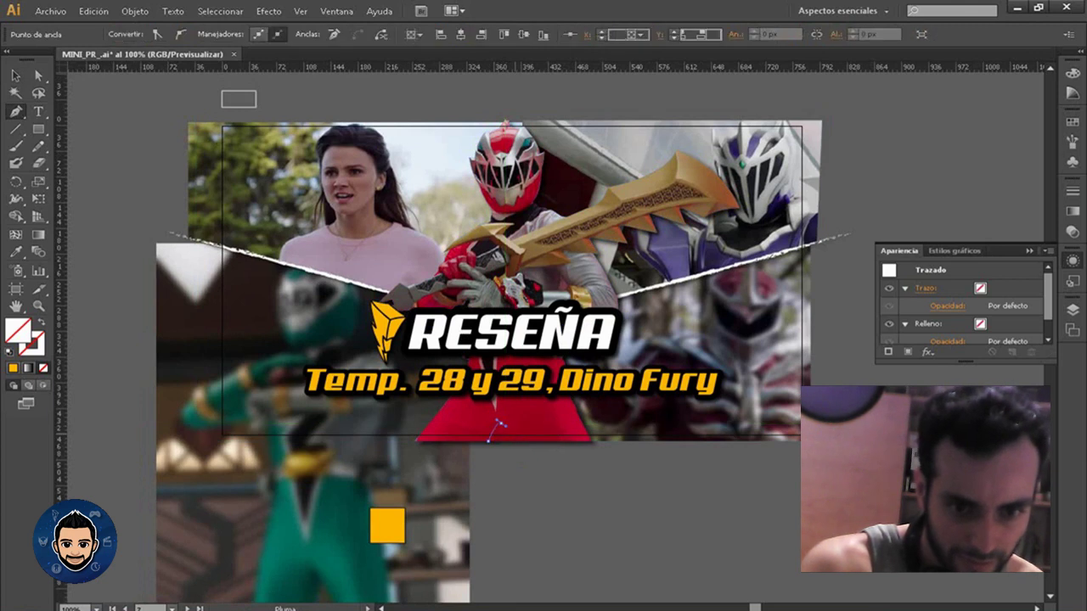
left_click(514, 441)
left_click(488, 441)
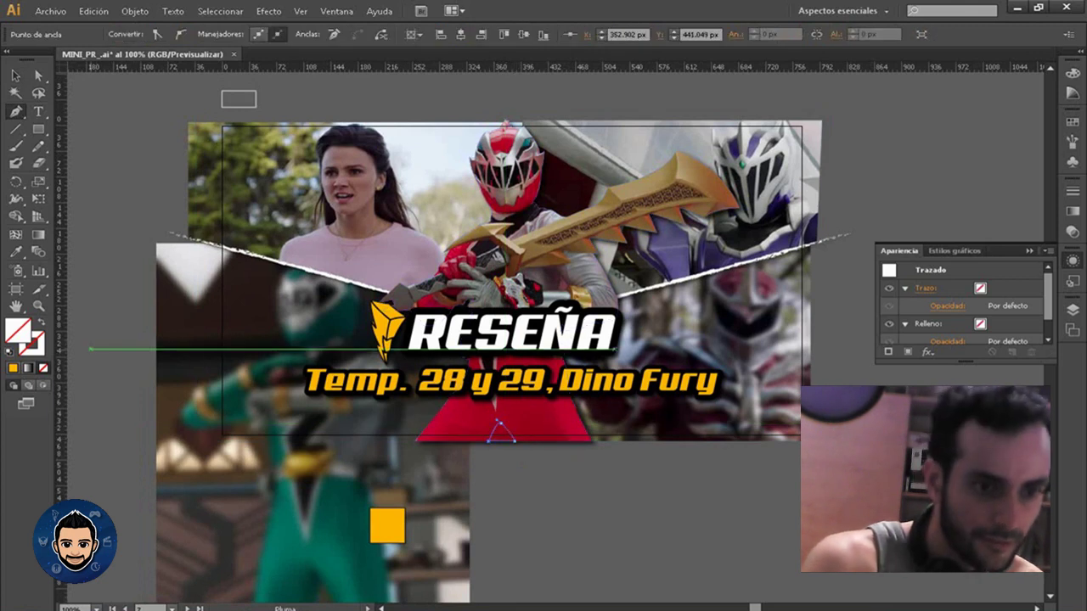
Deselect all and zoom out to see the Time Force thumbnail beside Dino Fury
key("ctrl+shift+a")
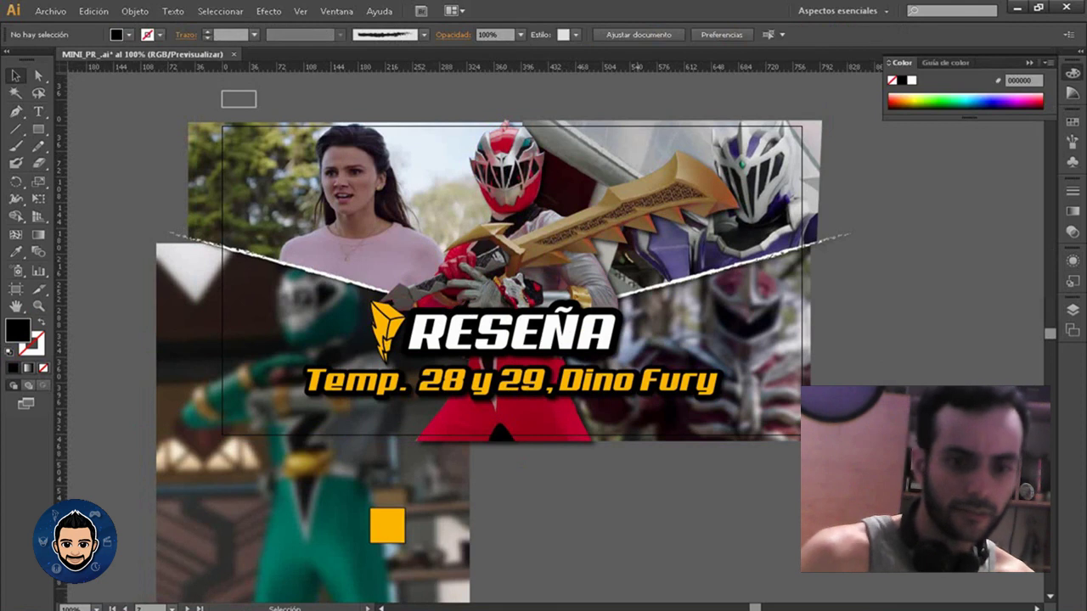
key("ctrl+minus")
key("ctrl+minus")
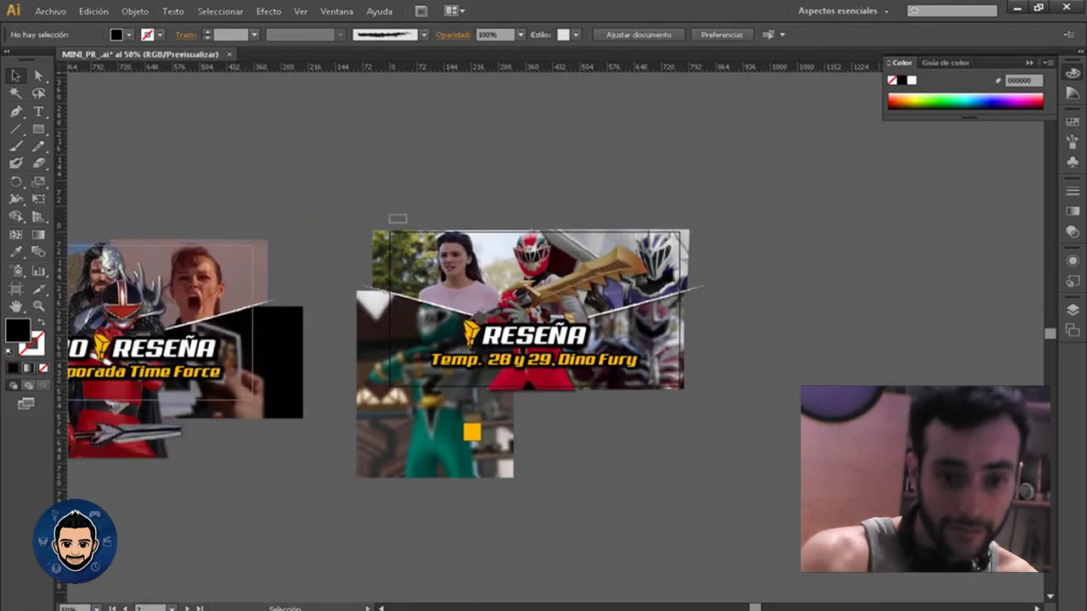
left_click_drag(527, 340, 515, 338)
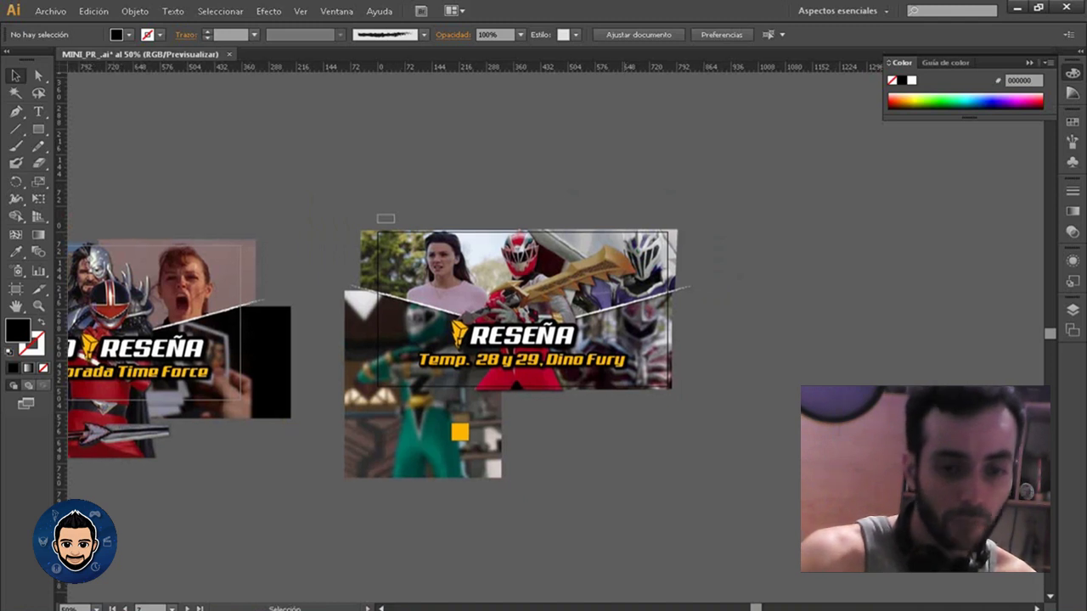
left_click(50, 11)
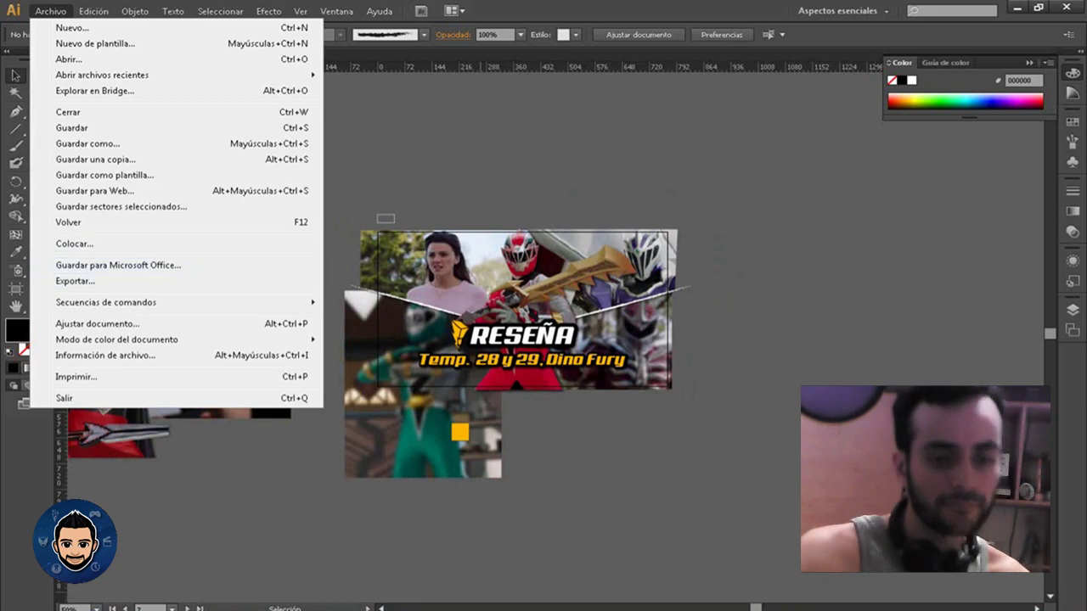
Select the Dino Fury thumbnail's artboard and bring up the Export dialog
left_click(74, 281)
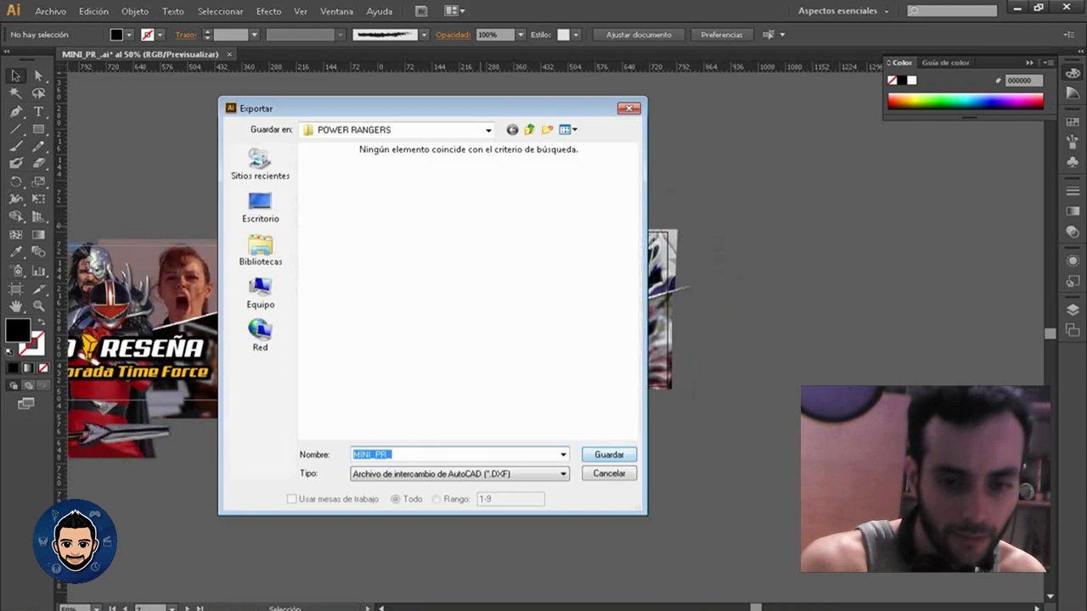
left_click(609, 473)
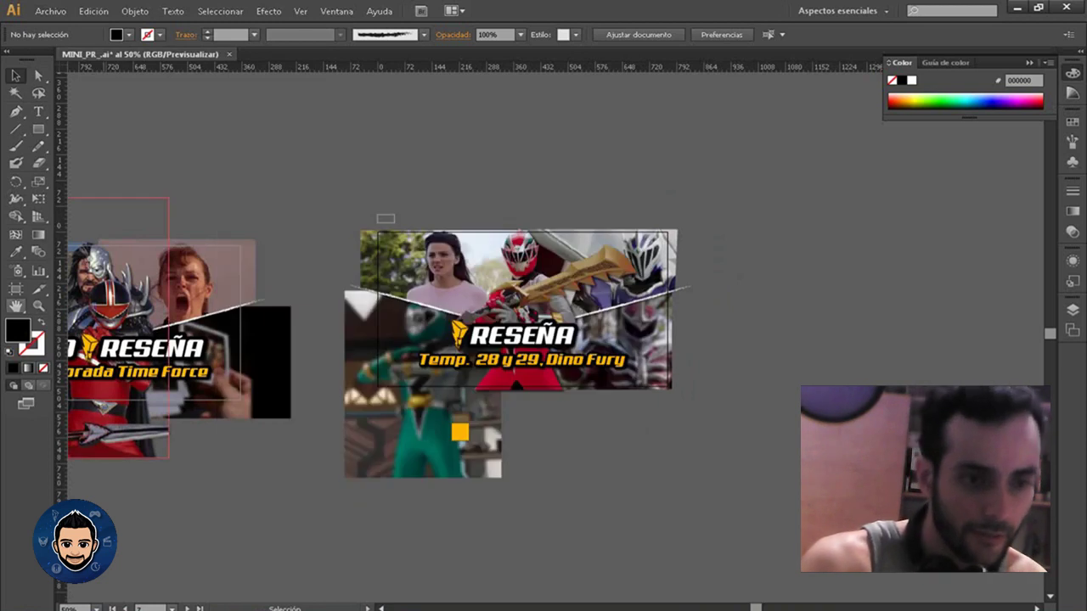
key("shift+o")
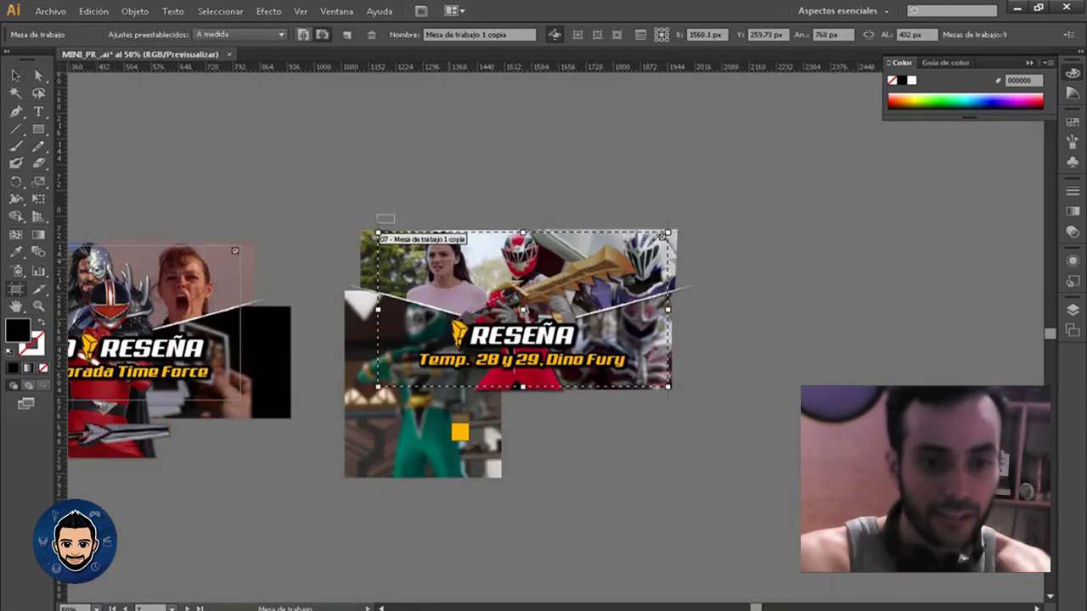
left_click(50, 11)
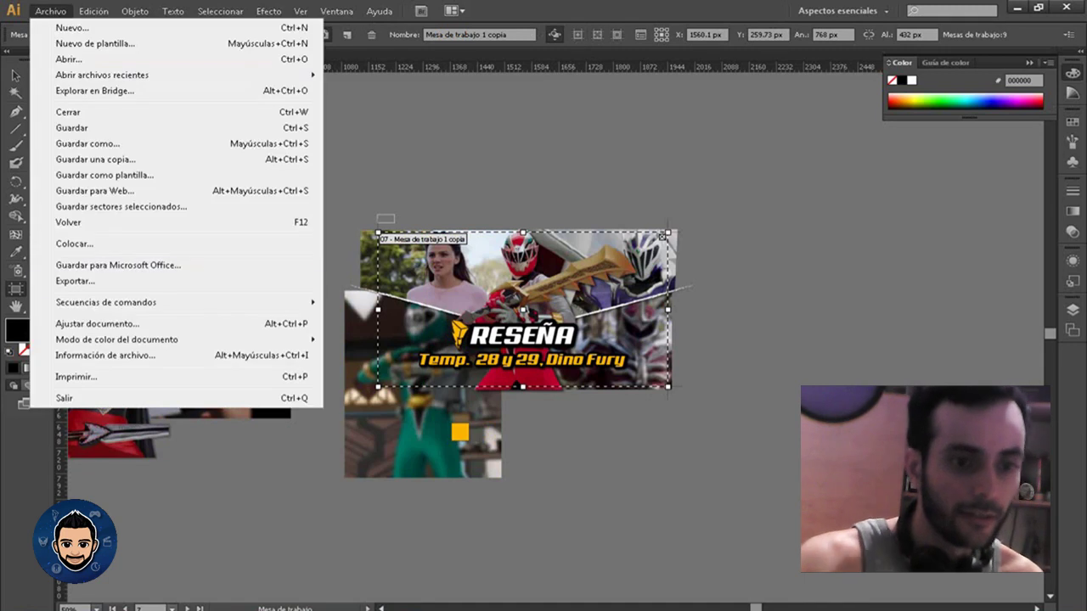
key("Escape")
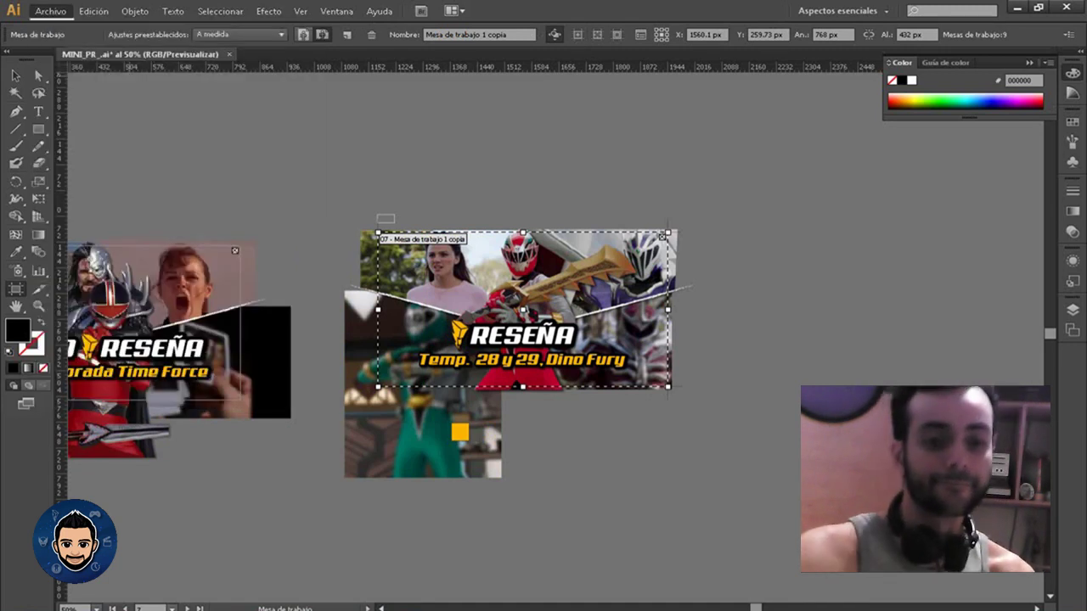
key("ctrl+e")
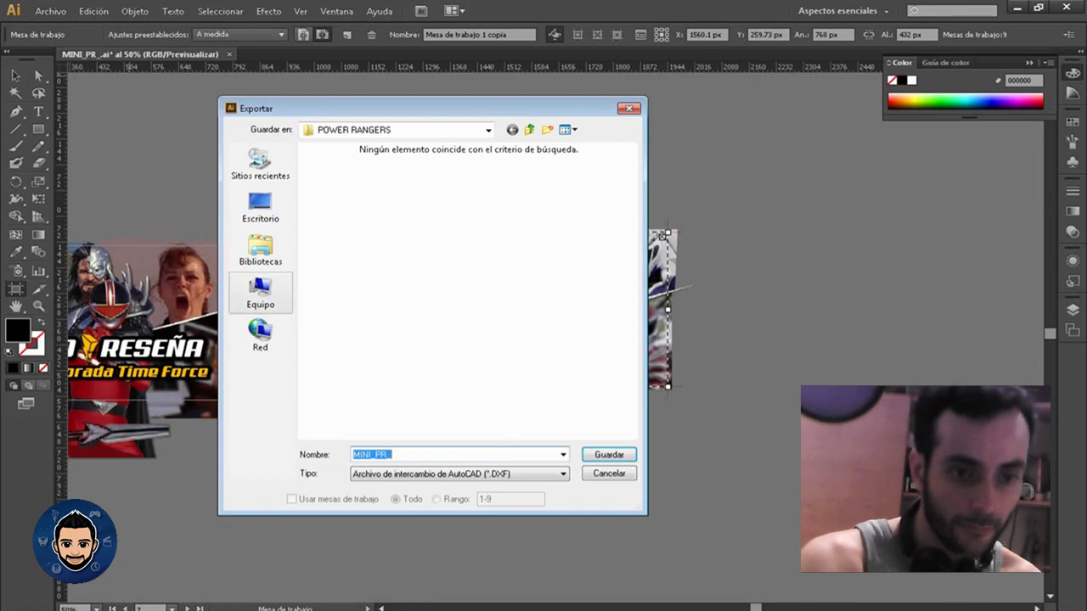
Browse to D: > respaldo > Mis Miniaturas > OCTUBRE as the export folder
left_click(259, 290)
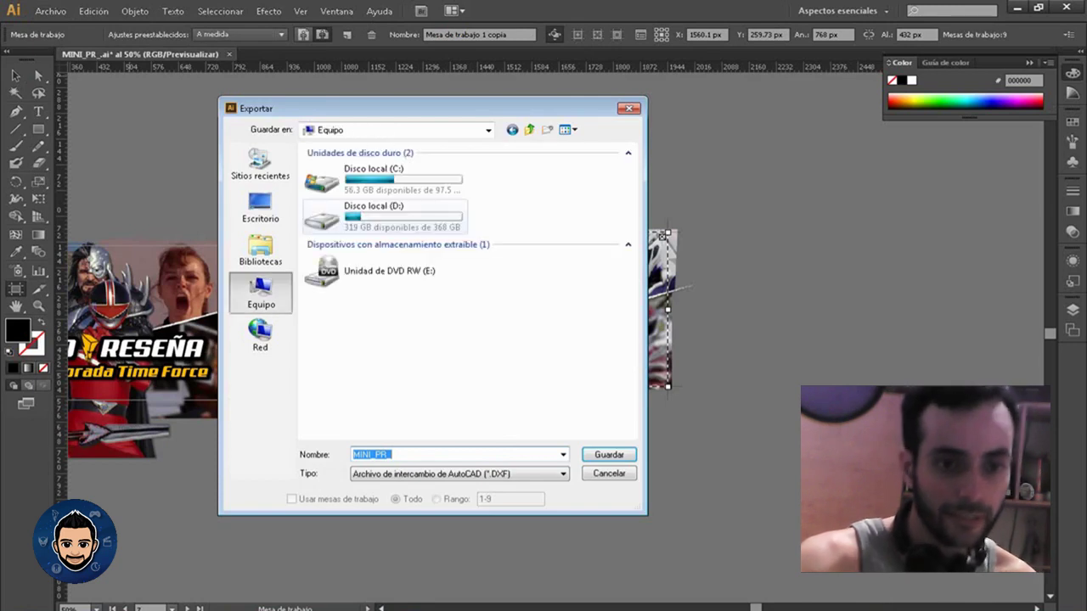
double_click(374, 212)
double_click(336, 166)
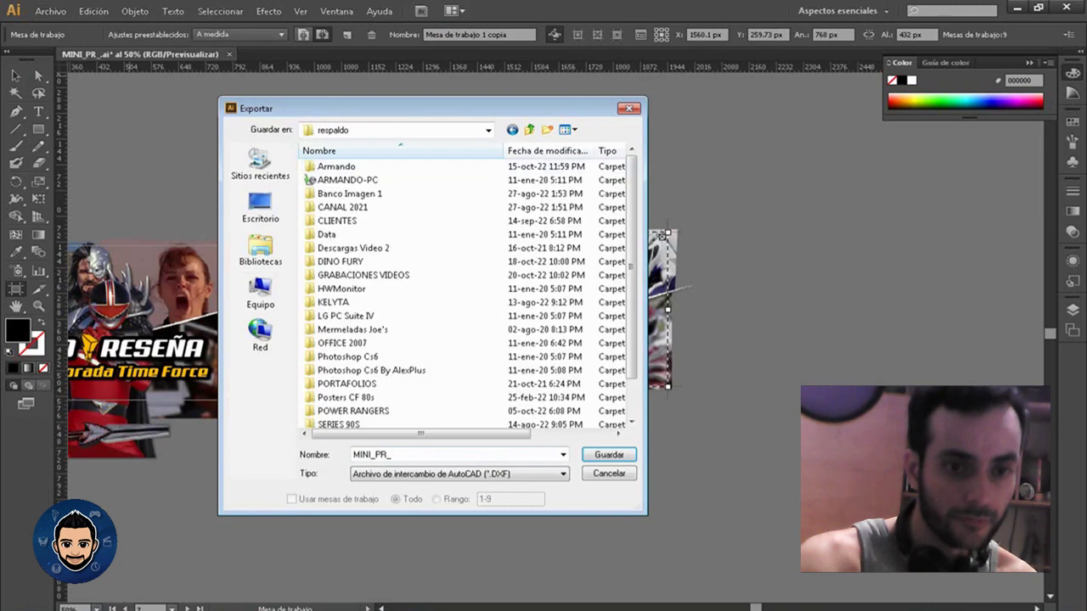
double_click(336, 167)
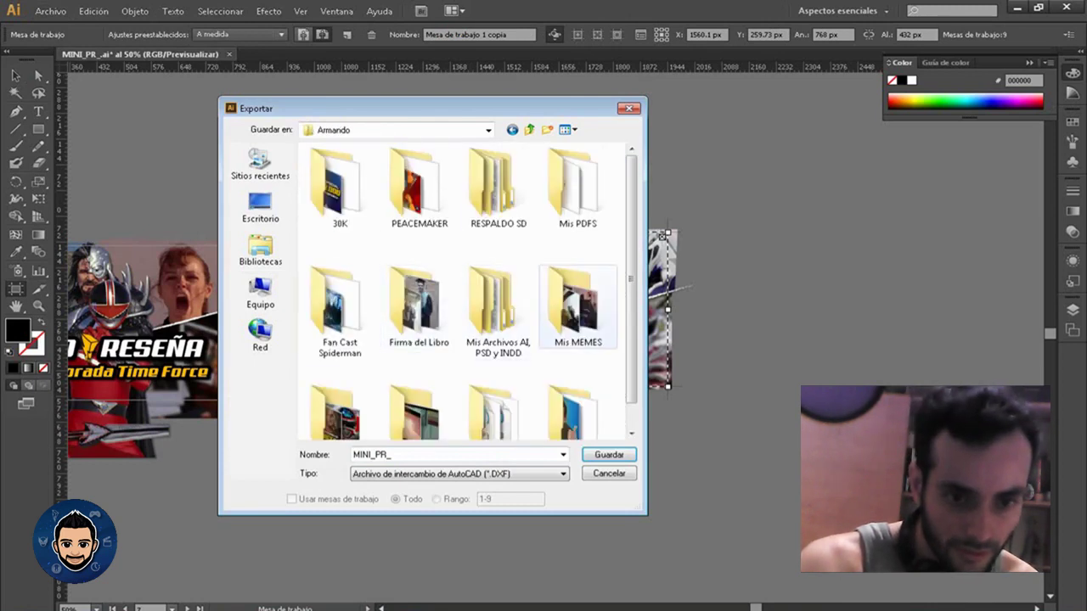
double_click(336, 412)
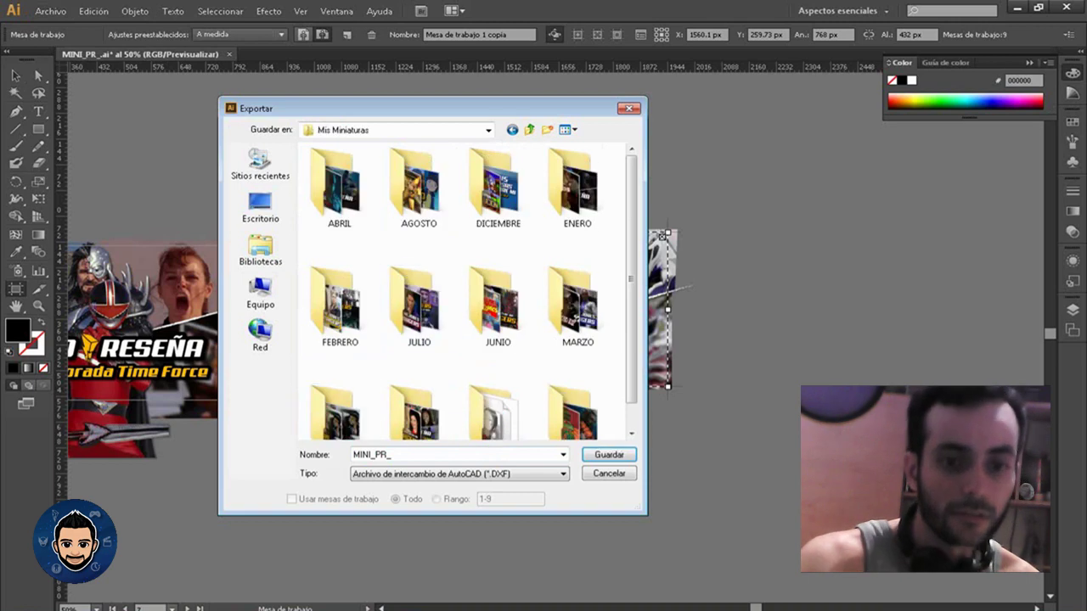
scroll(498, 305, "down", 1)
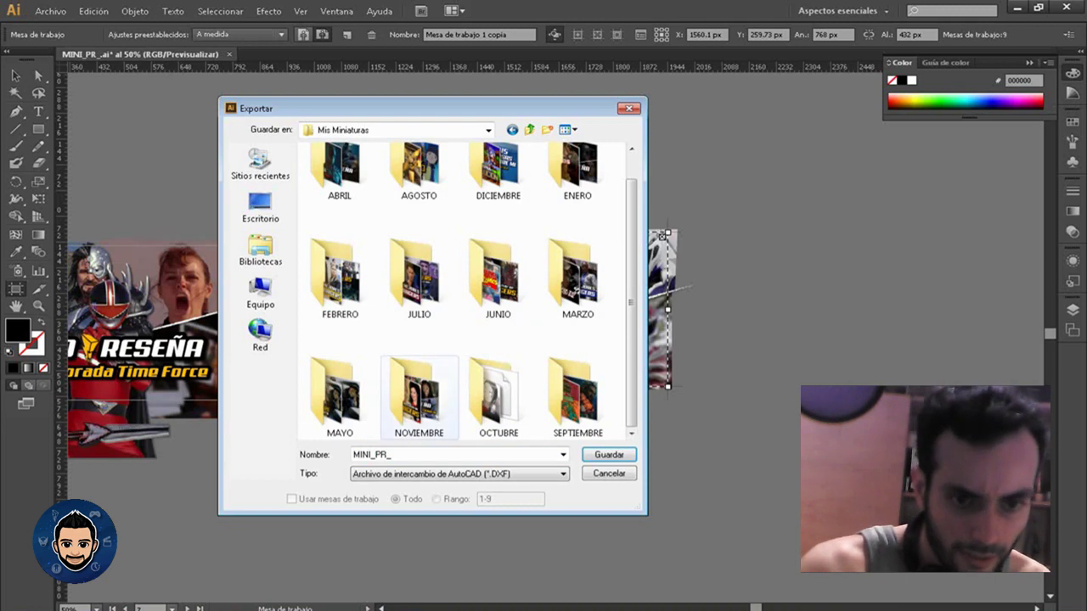
double_click(498, 395)
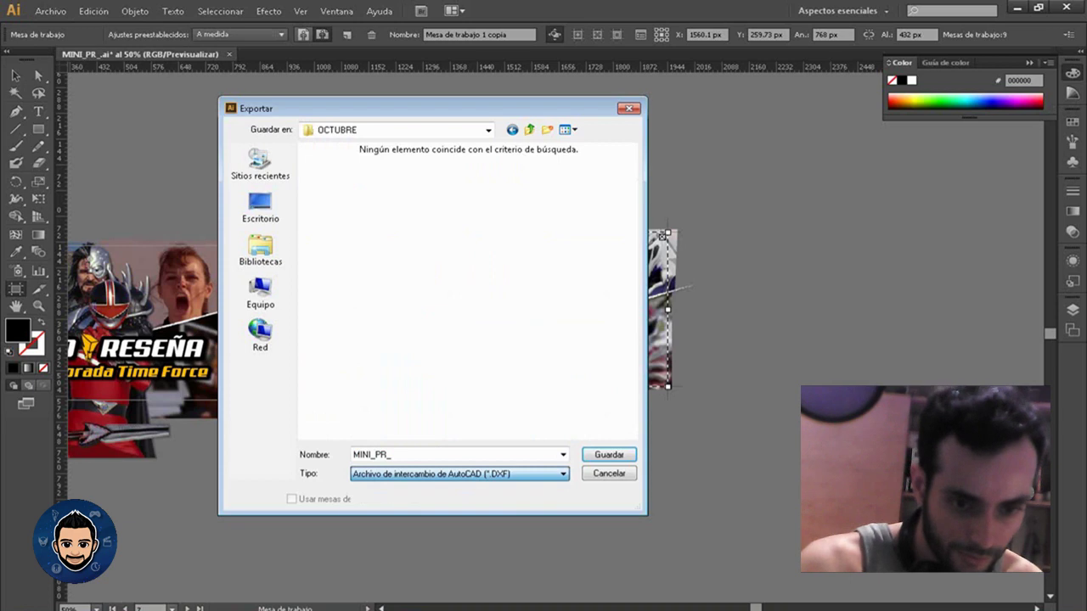
Export as JPEG using artboards, limited to range 7
left_click(458, 473)
left_click(376, 533)
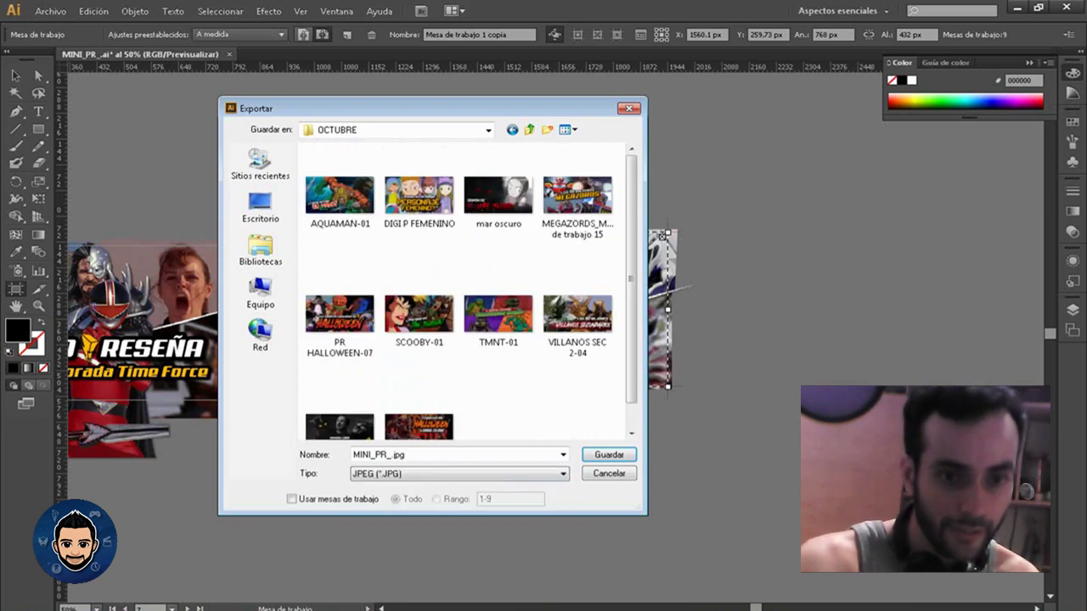
left_click(291, 499)
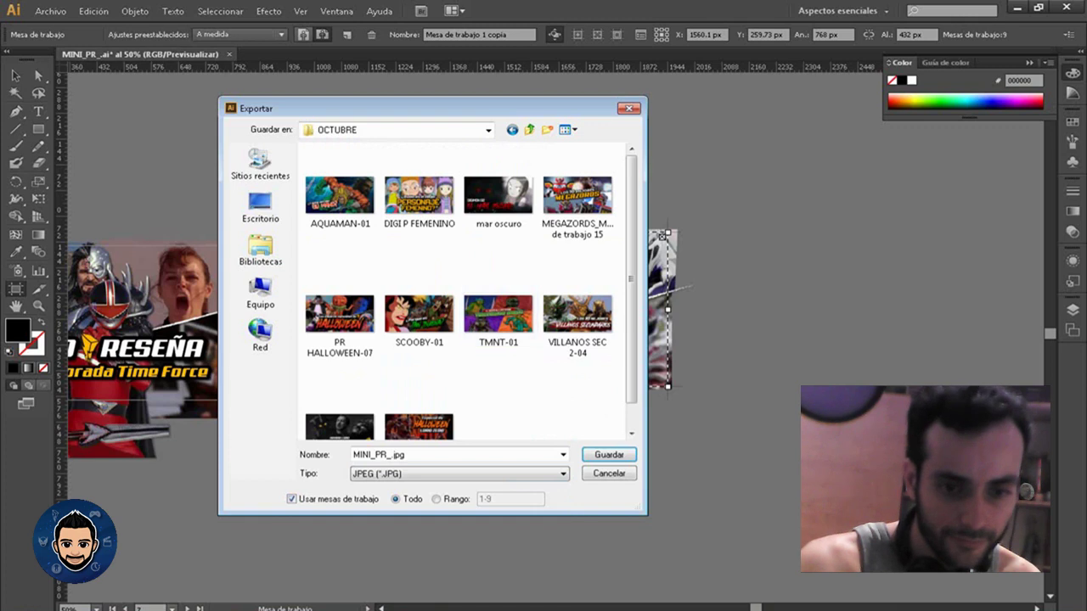
left_click(437, 499)
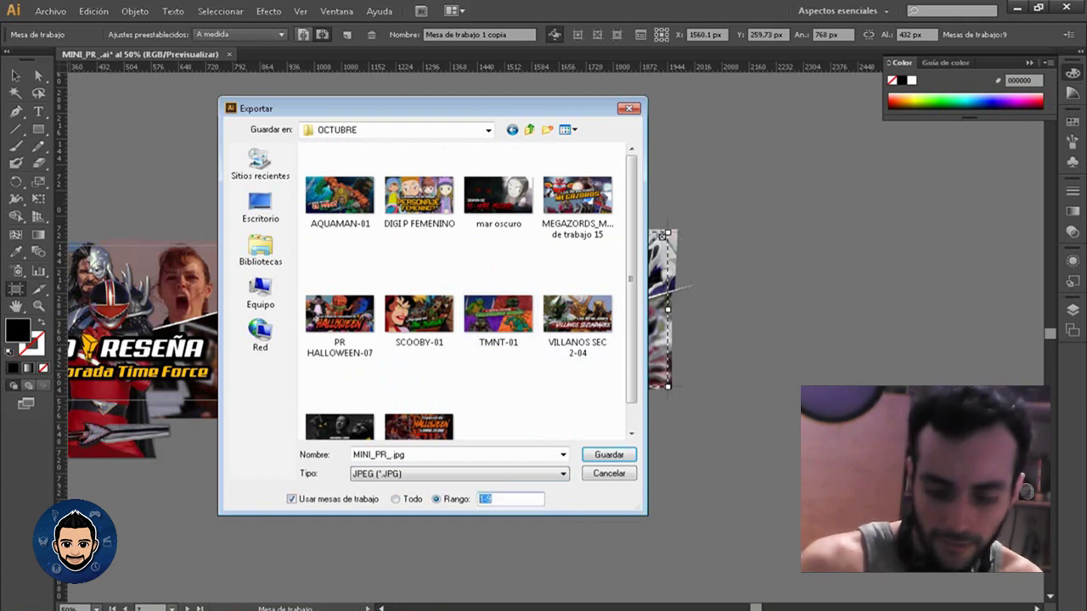
key("Delete")
key("Delete")
key("Delete")
type("7")
key("Return")
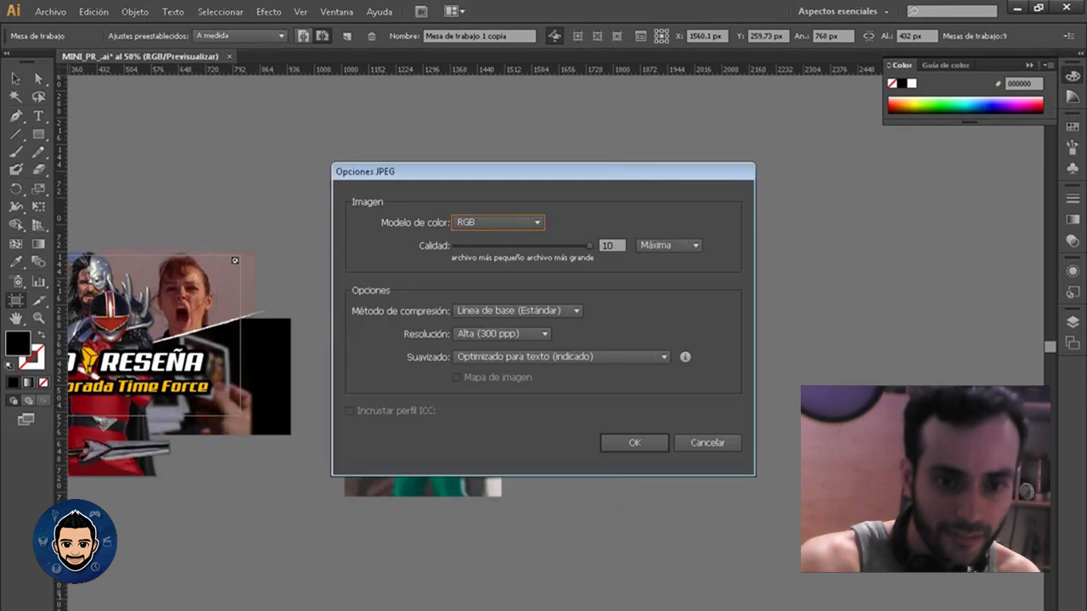
Set the JPEG resolution to Media (150 ppp) and confirm the export
left_click(501, 334)
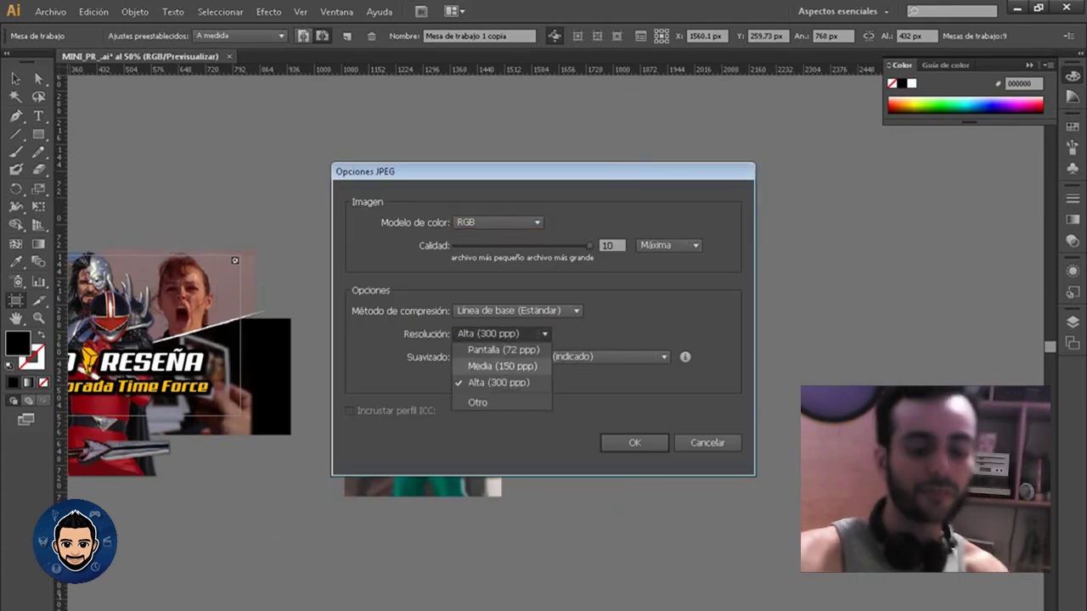
left_click(502, 366)
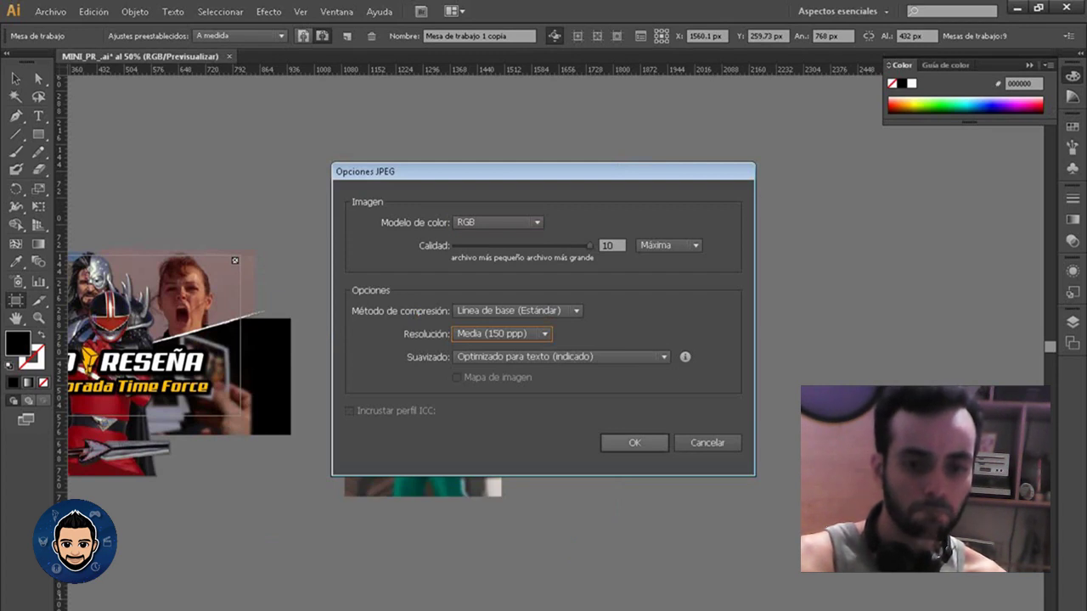
key("Tab")
key("Tab")
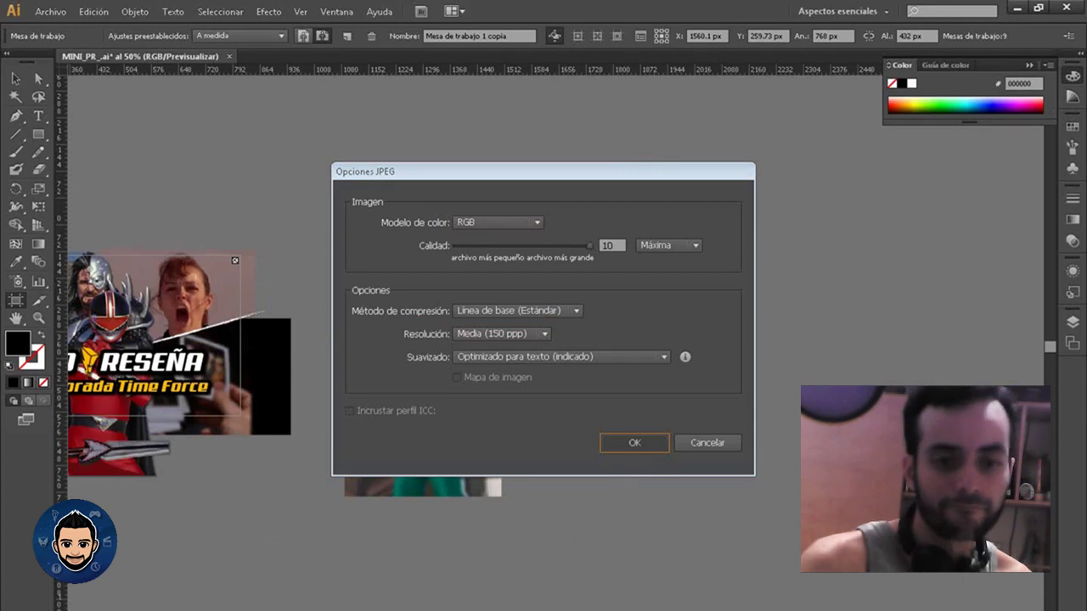
key("Return")
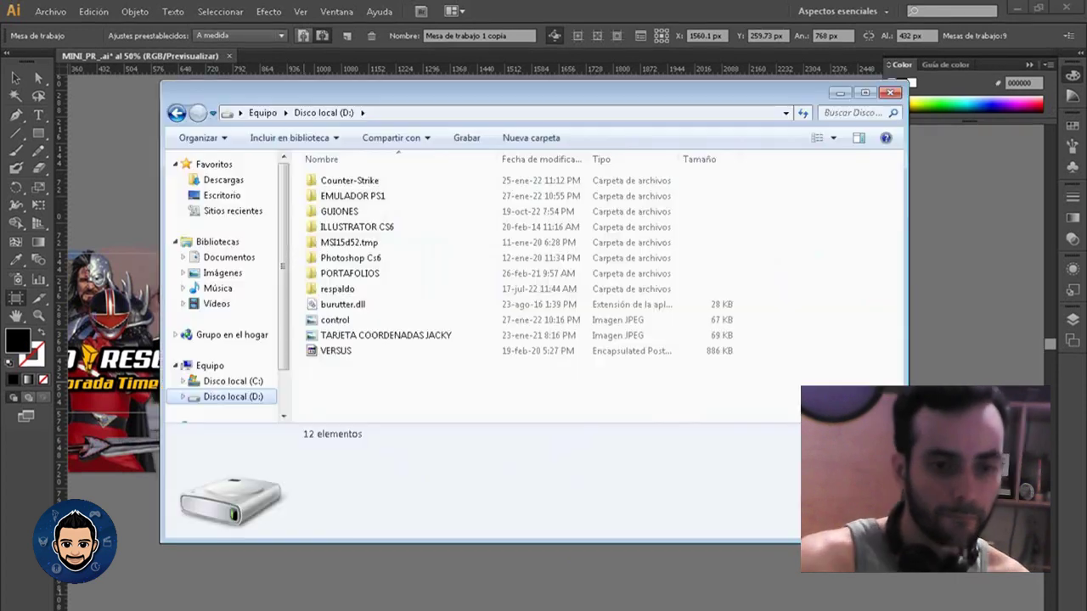
Navigate Explorer through respaldo and Mis Miniaturas into the OCTUBRE folder
double_click(337, 289)
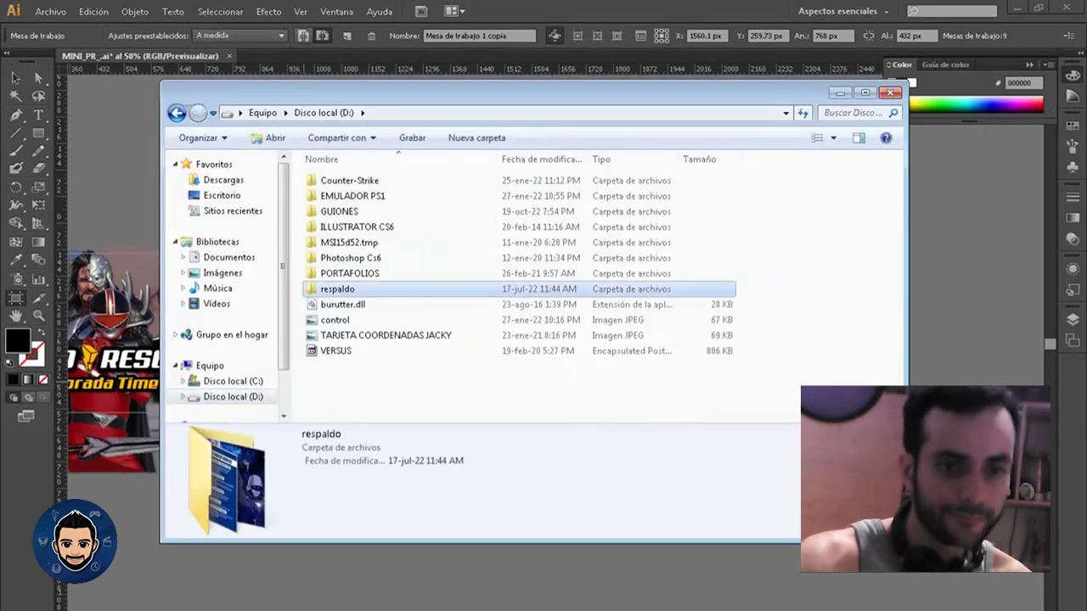
double_click(338, 180)
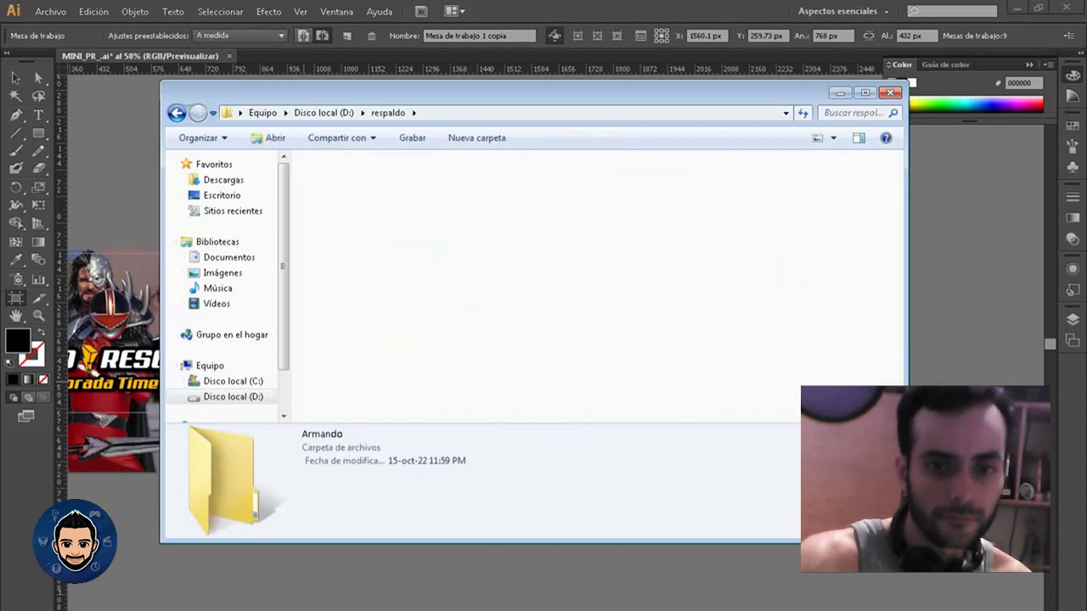
double_click(760, 195)
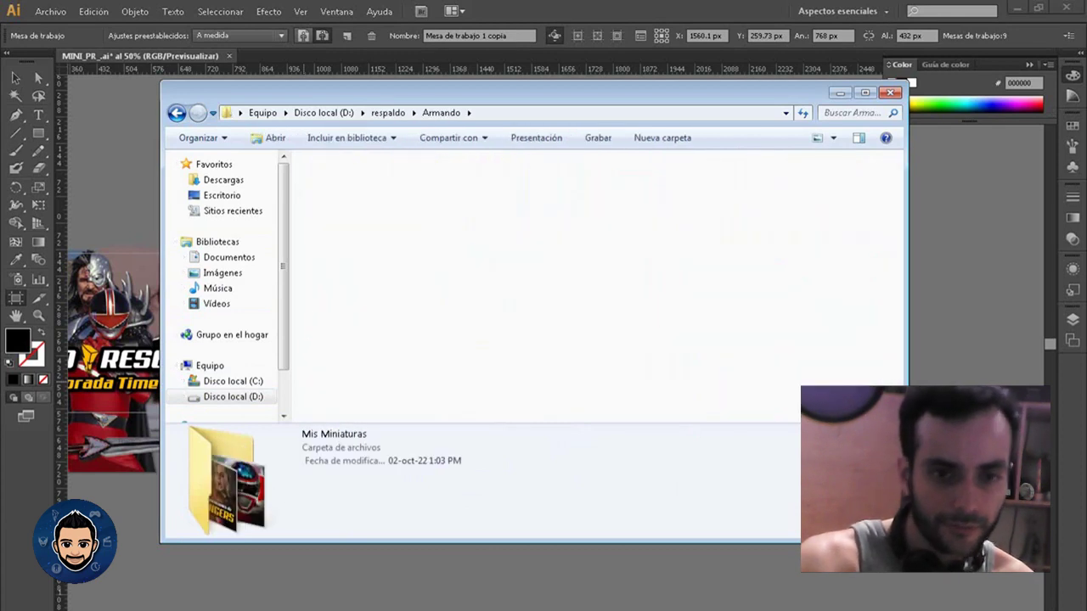
double_click(592, 285)
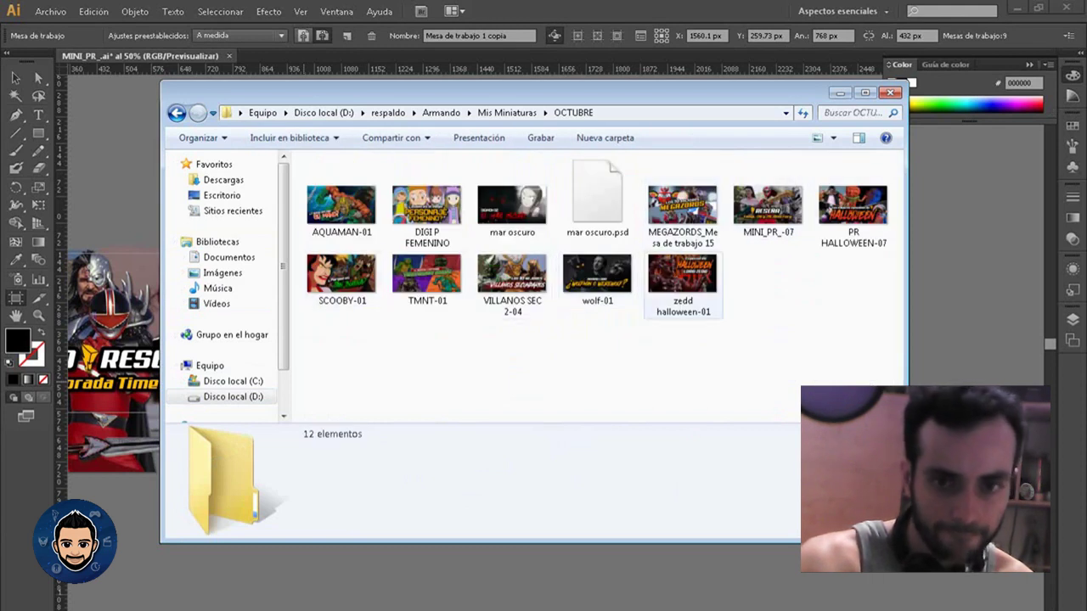
Open MINI_PR_-07 in Windows Photo Viewer and maximize the window
left_click(767, 204)
key("Return")
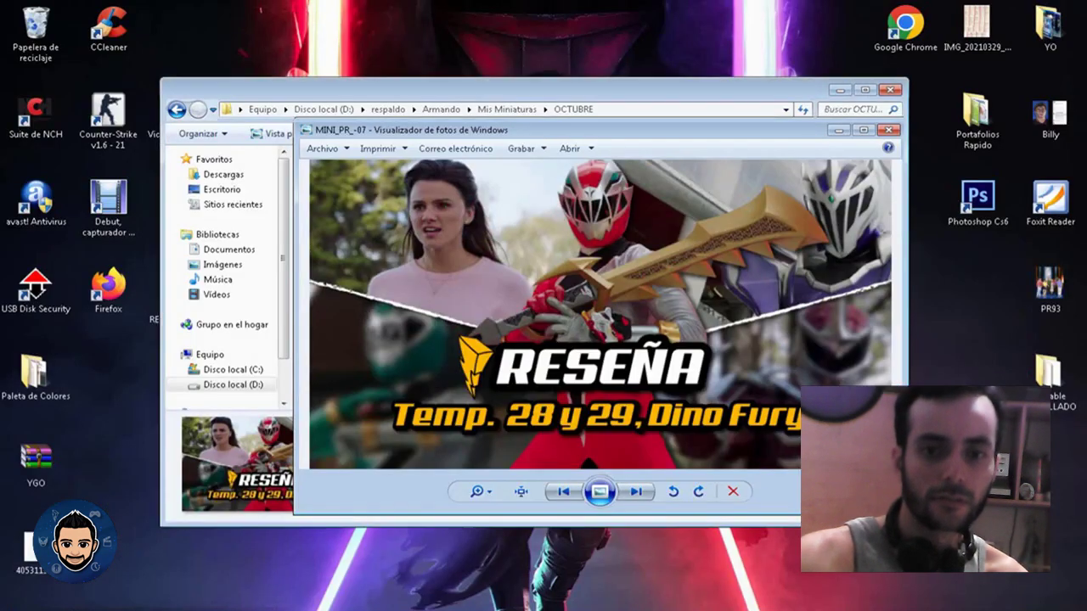
left_click(863, 130)
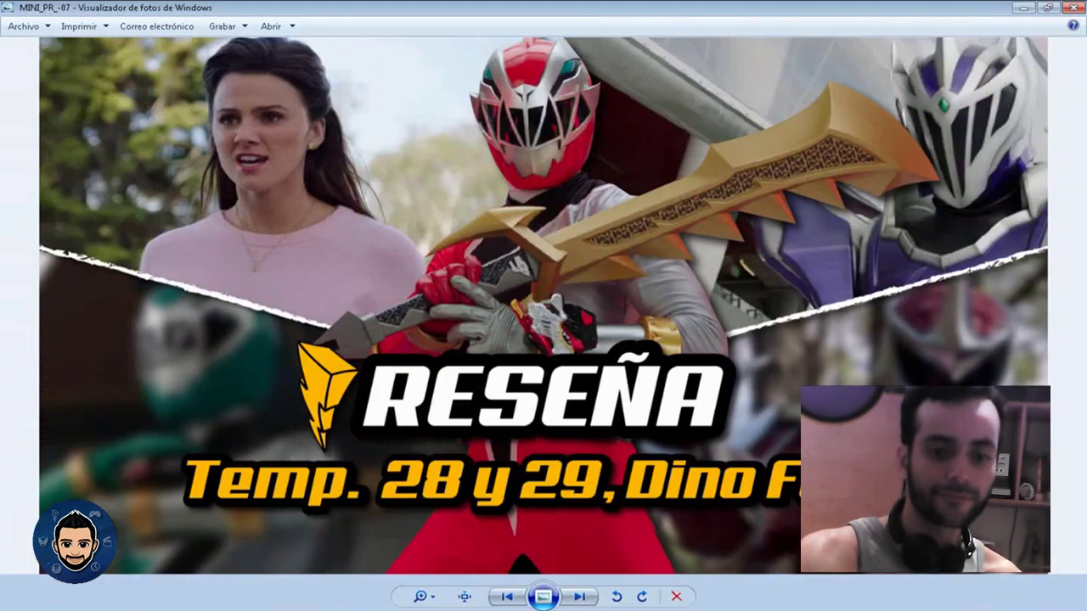